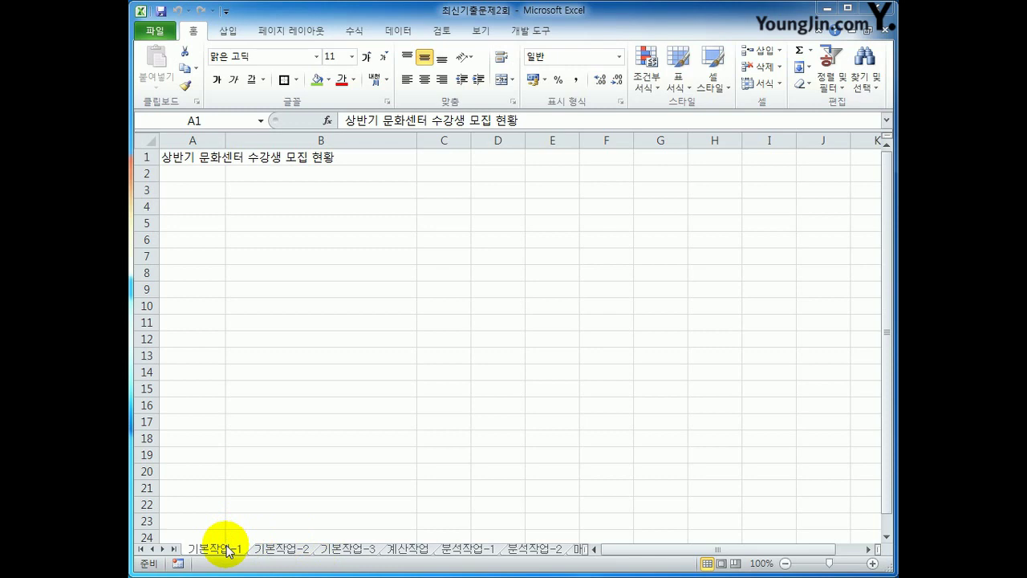
click(226, 549)
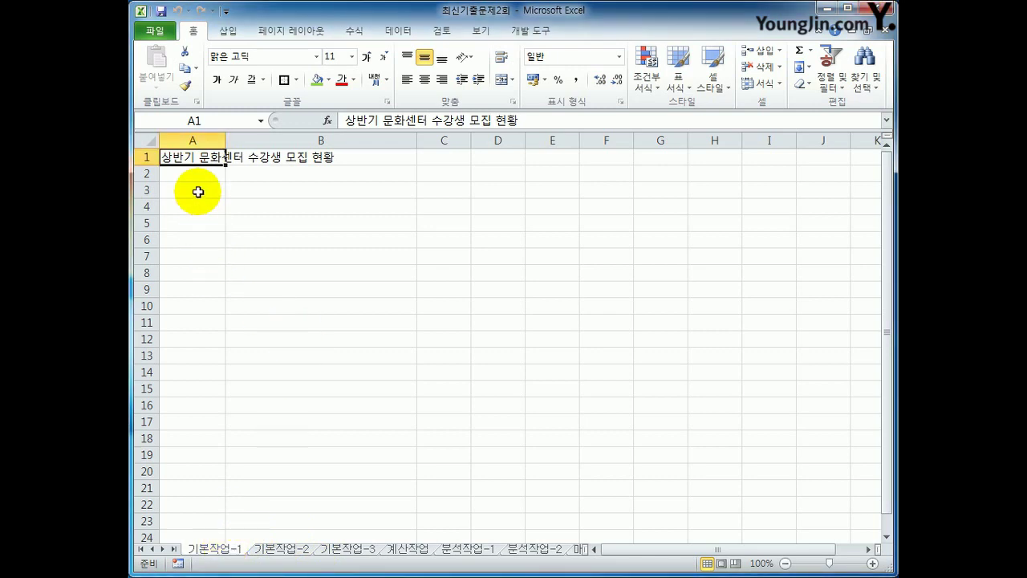
drag(198, 192, 620, 377)
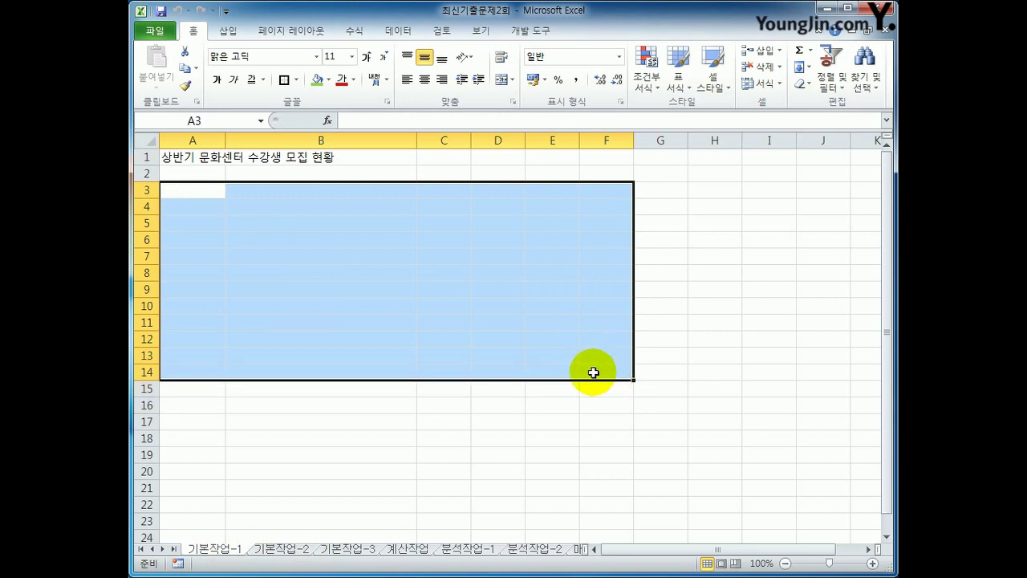
On the 기본작업-2 sheet, merge and center the title across A1:G1 and set its font size to 17
click(277, 550)
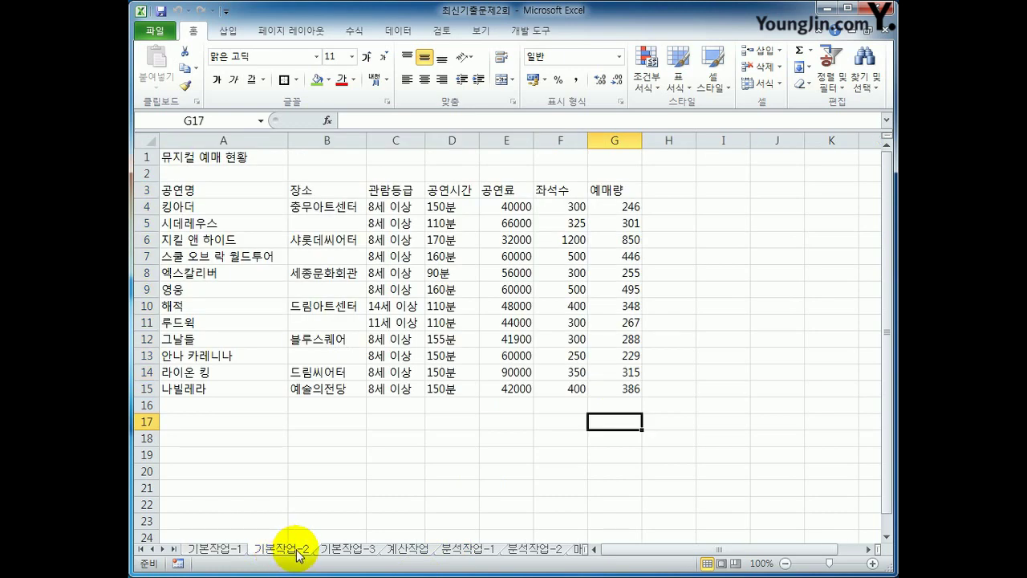
click(207, 159)
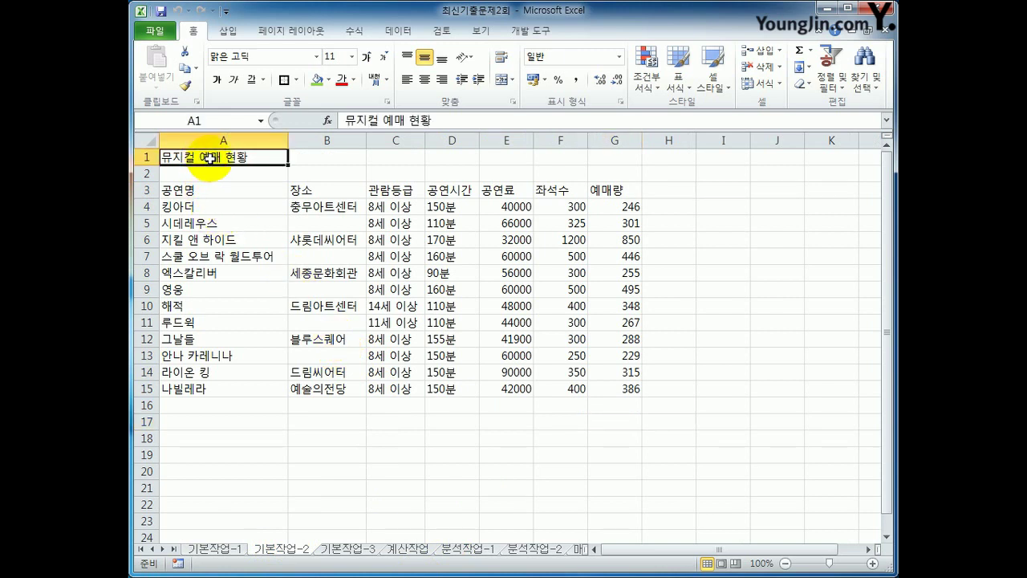
drag(249, 158, 602, 158)
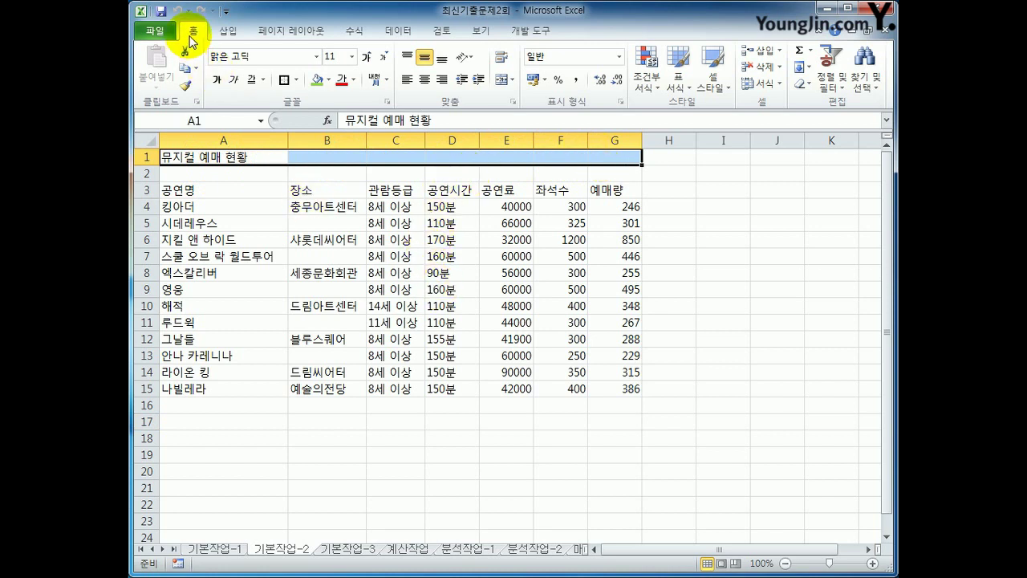
click(501, 79)
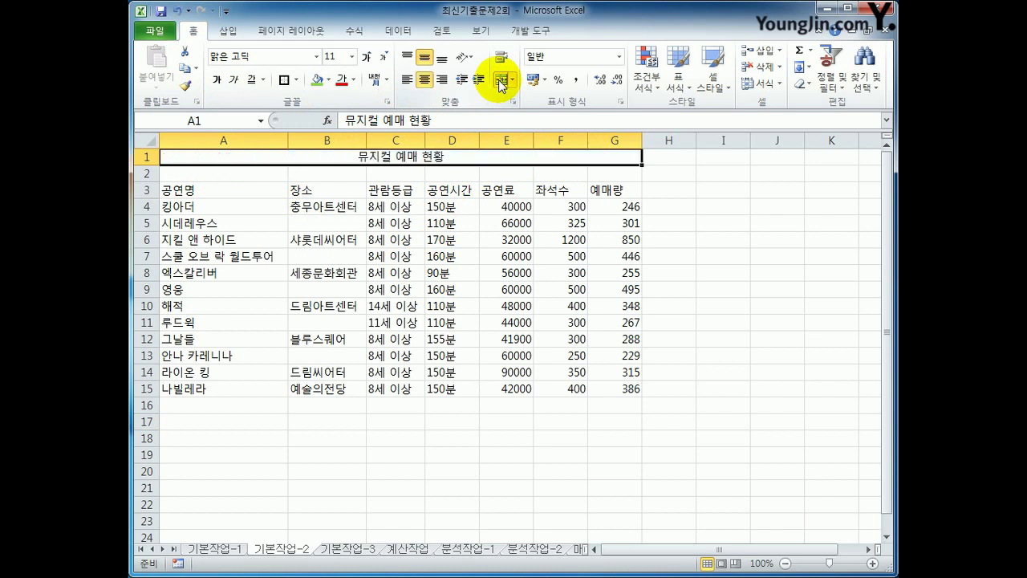
click(335, 57)
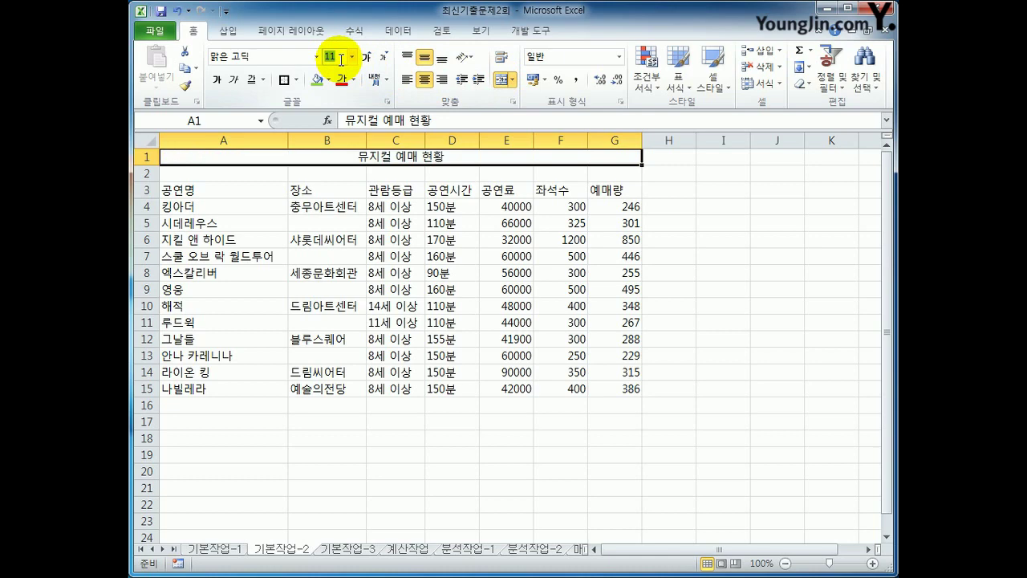
text(17)
key(Return)
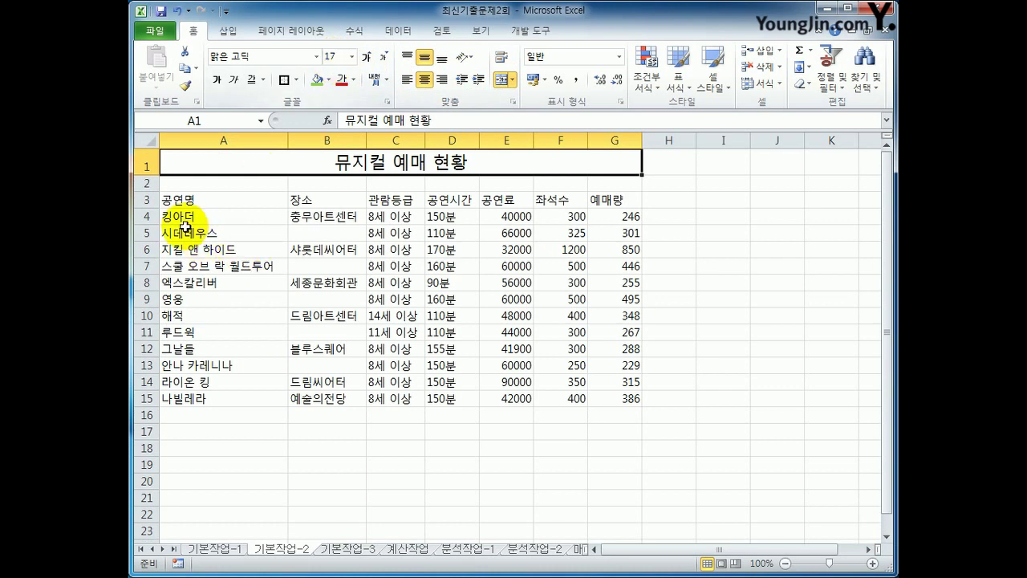
Set the height of row 1 to 28
click(142, 163)
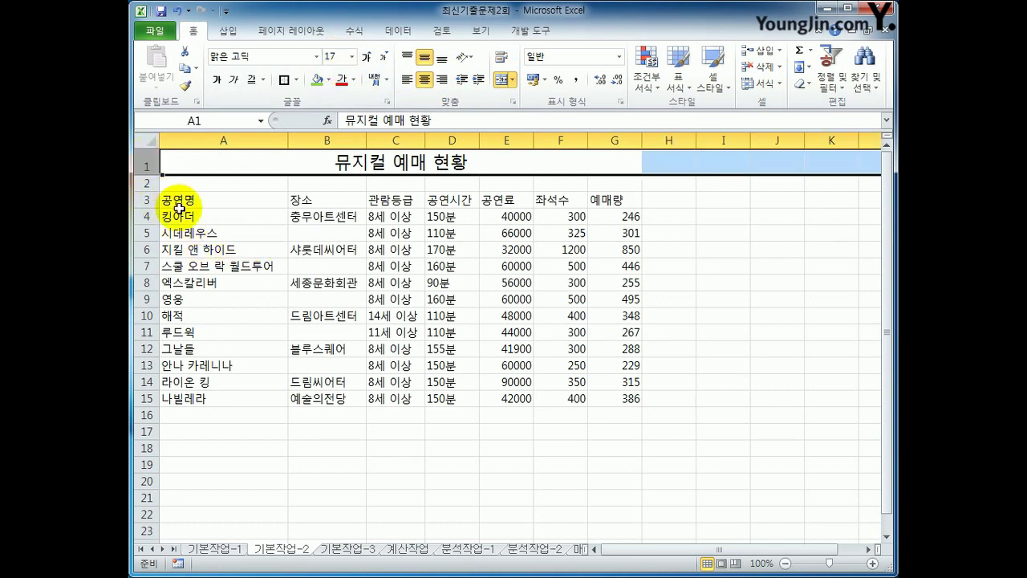
right_click(142, 163)
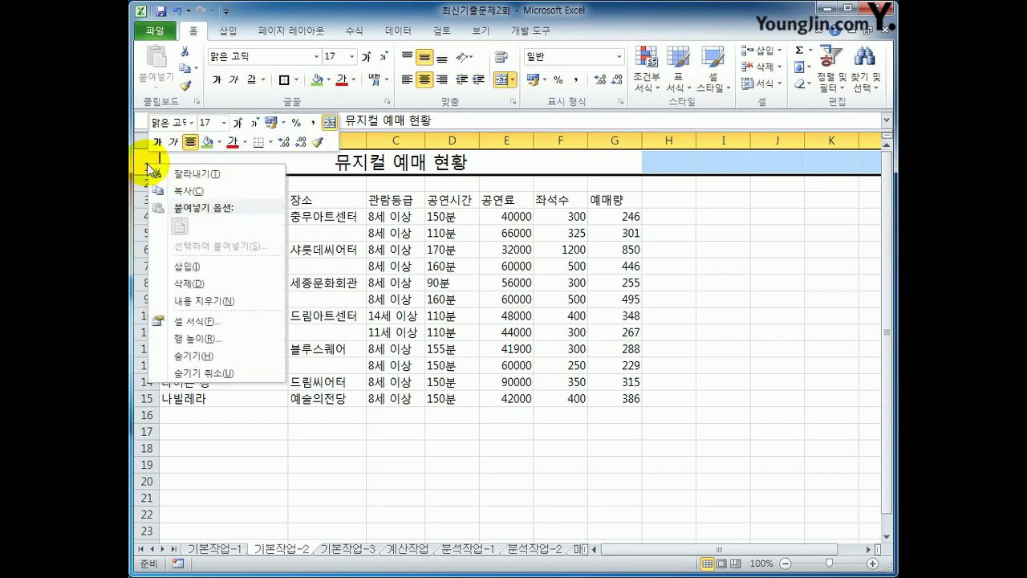
click(230, 340)
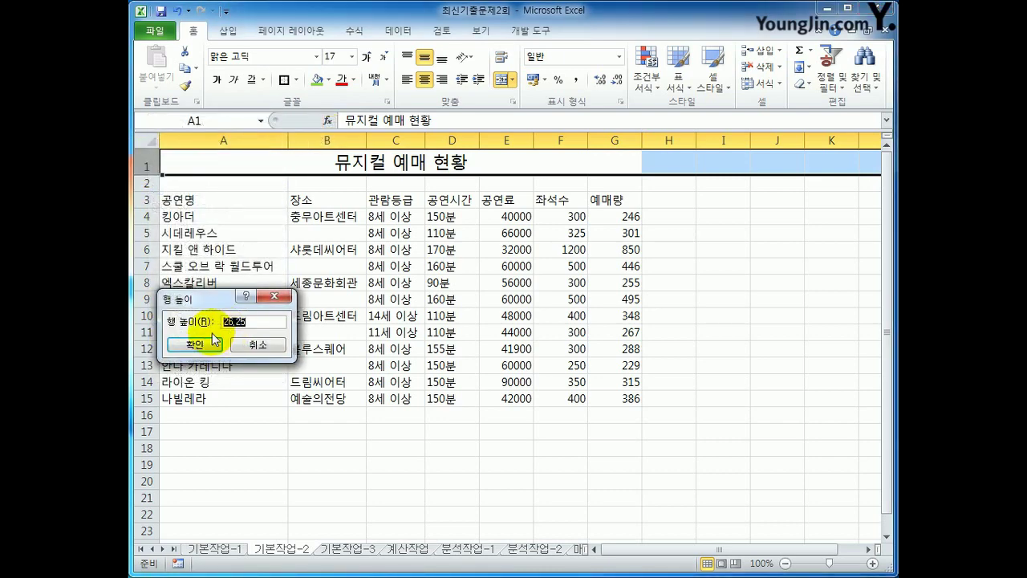
text(28)
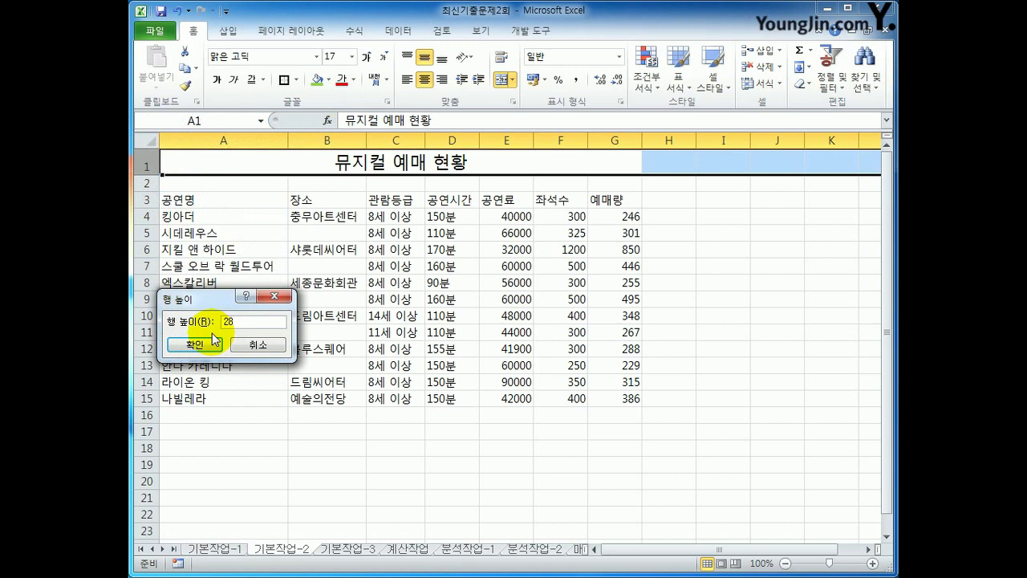
click(195, 344)
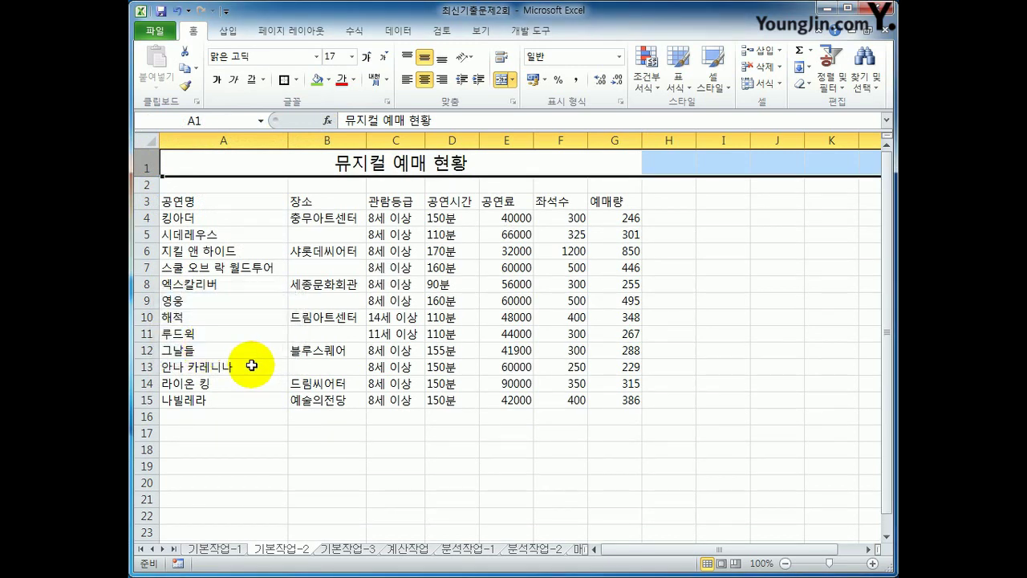
Merge and center the venue cell pairs B4:B5, B6:B7, B8:B9, B10:B11 and B12:B13
click(321, 215)
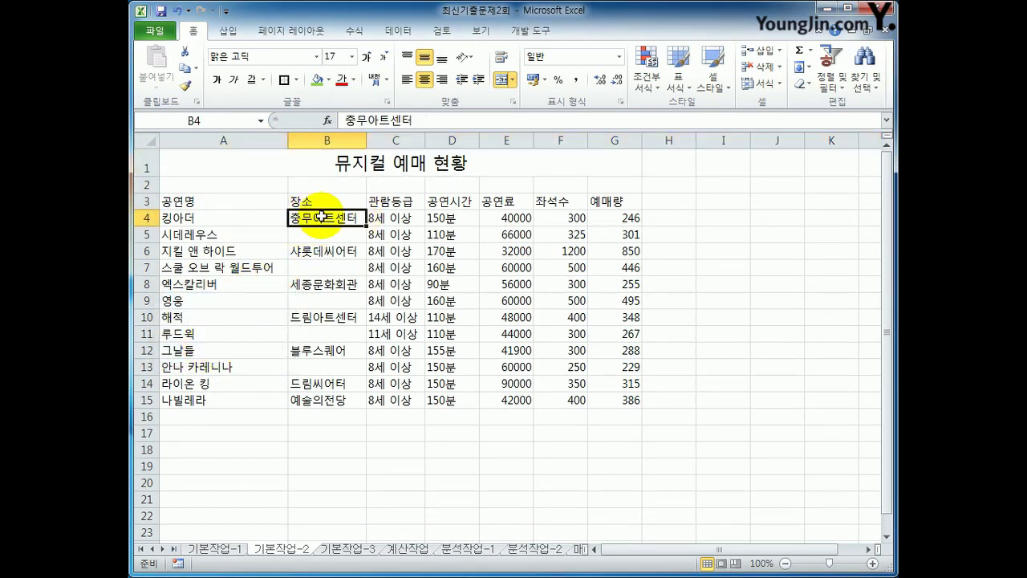
drag(321, 215, 321, 231)
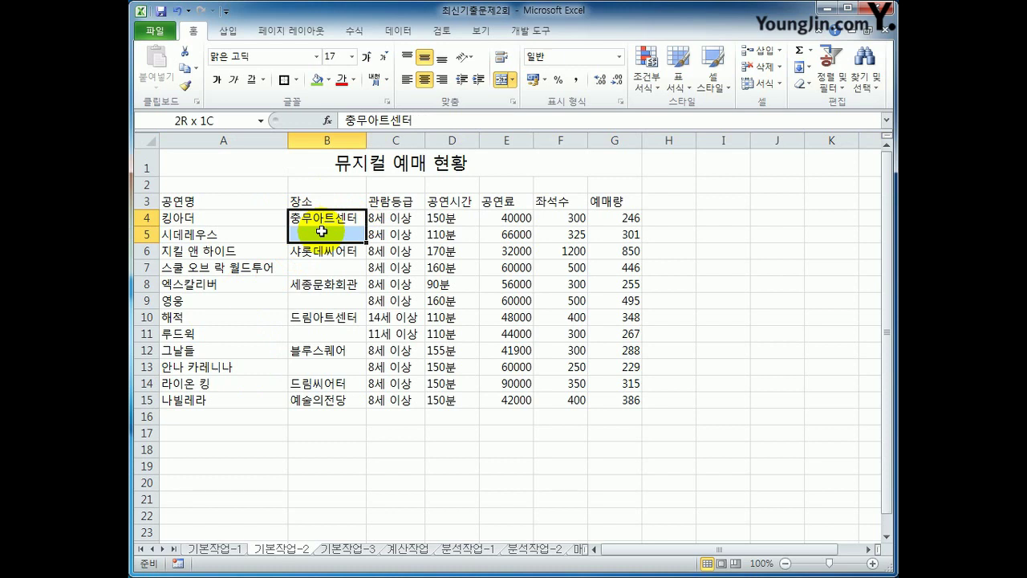
drag(321, 232, 321, 231)
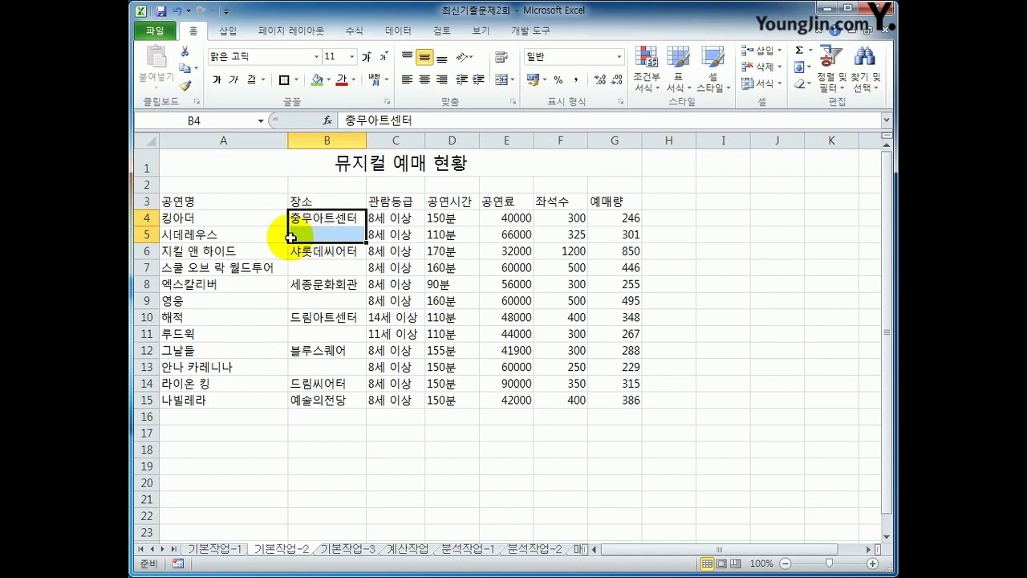
ctrl+drag(309, 251, 306, 363)
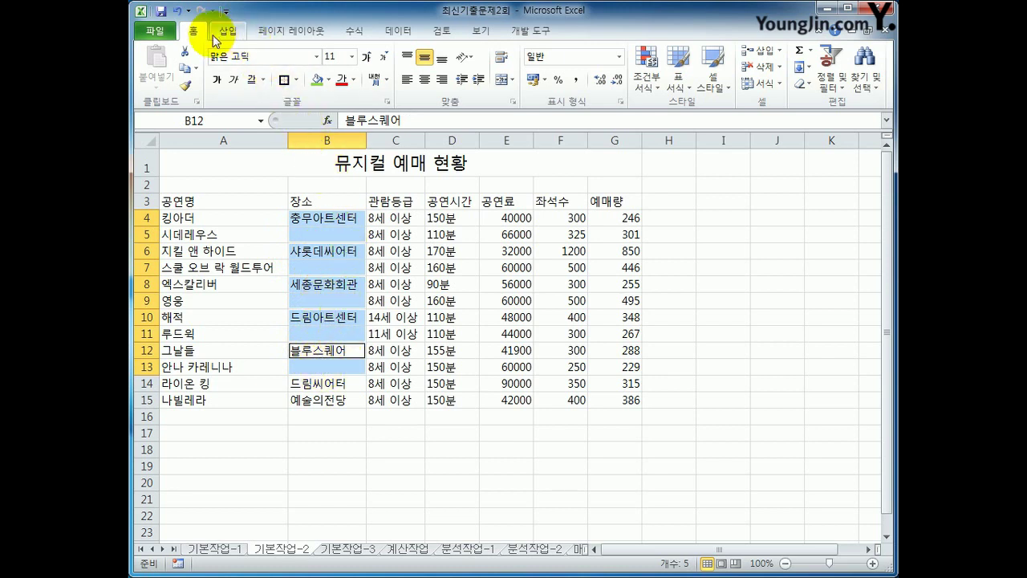
click(503, 83)
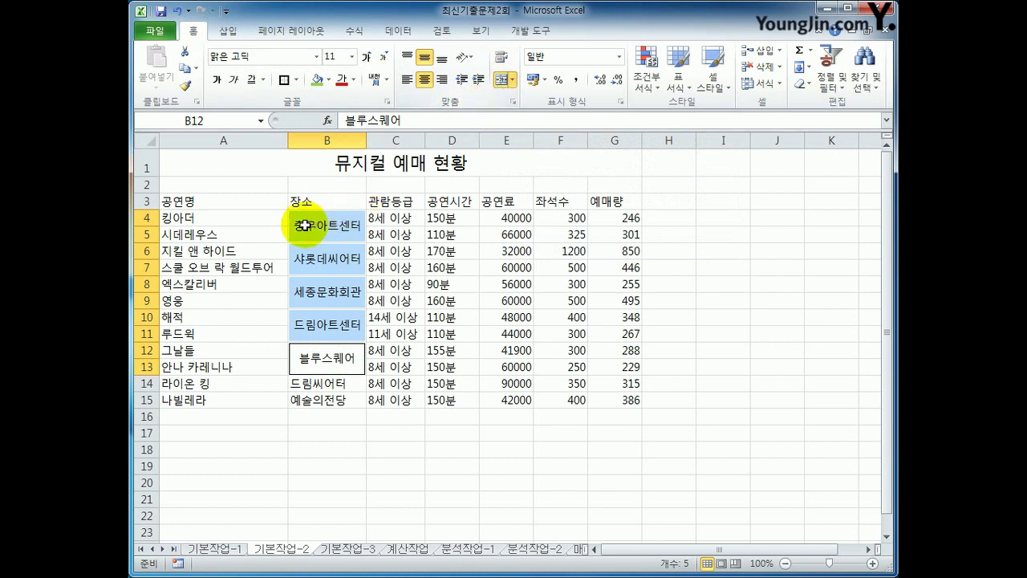
Center the contents of A3:G15 horizontally and apply all borders plus a thick box border to the range
drag(211, 200, 619, 398)
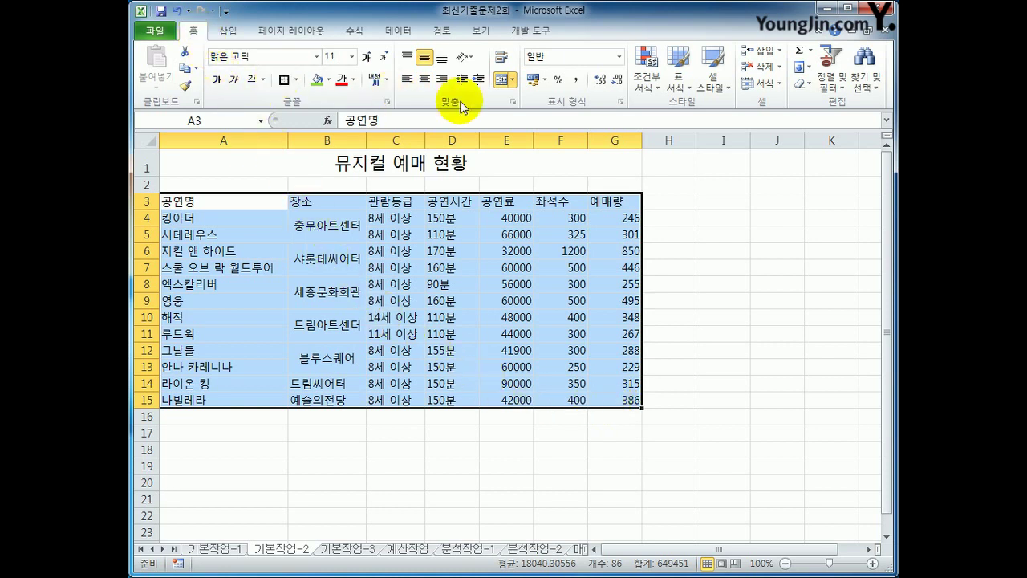
click(424, 80)
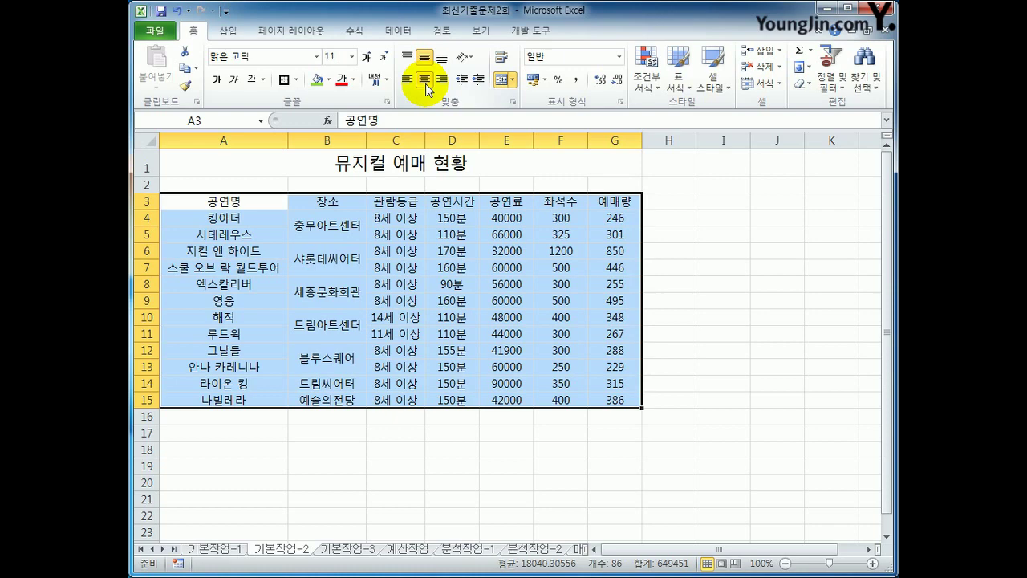
click(296, 81)
click(325, 205)
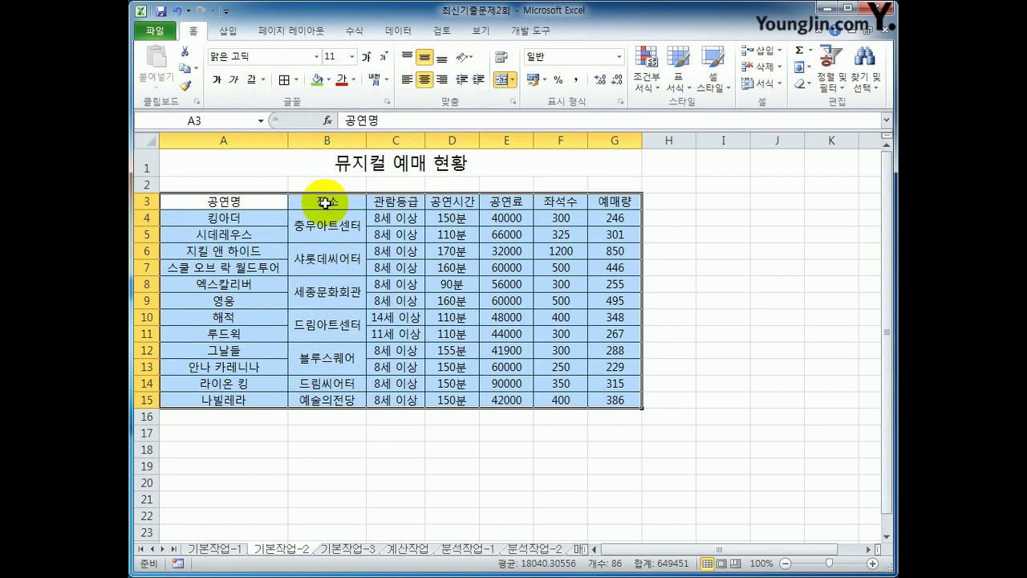
click(296, 81)
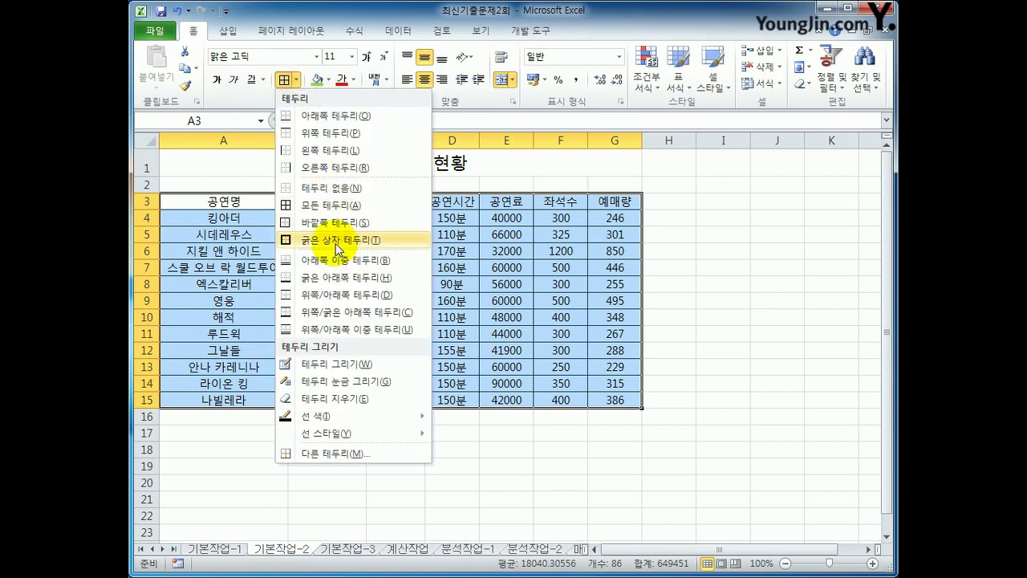
click(337, 241)
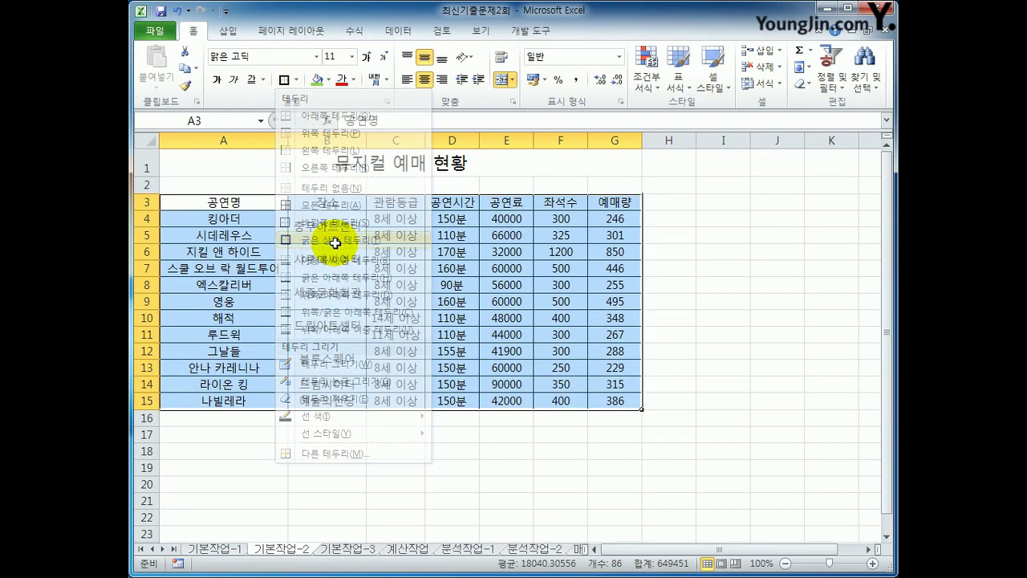
click(790, 319)
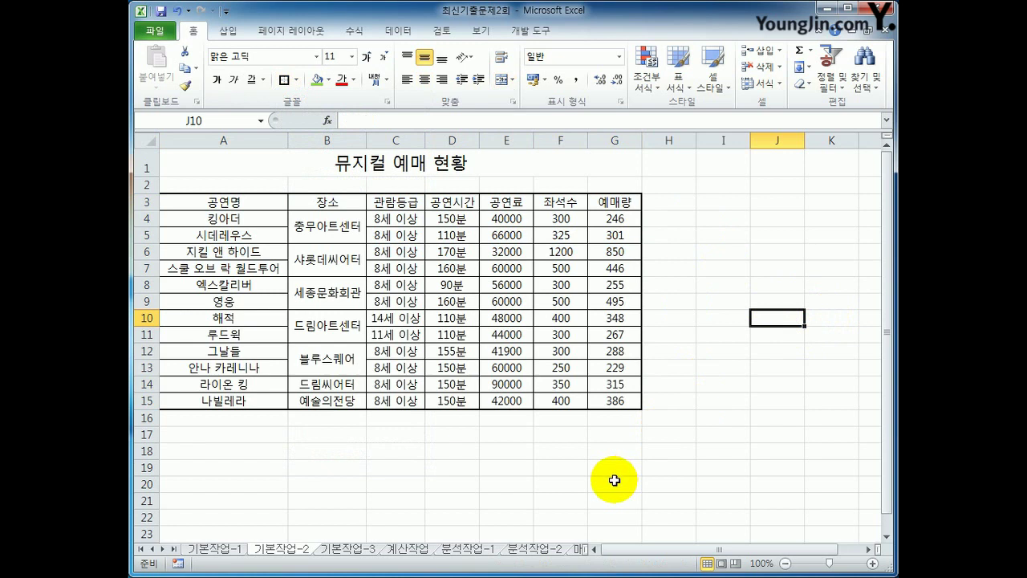
Define the name 공연명 for the range A4:A15
drag(241, 217, 244, 400)
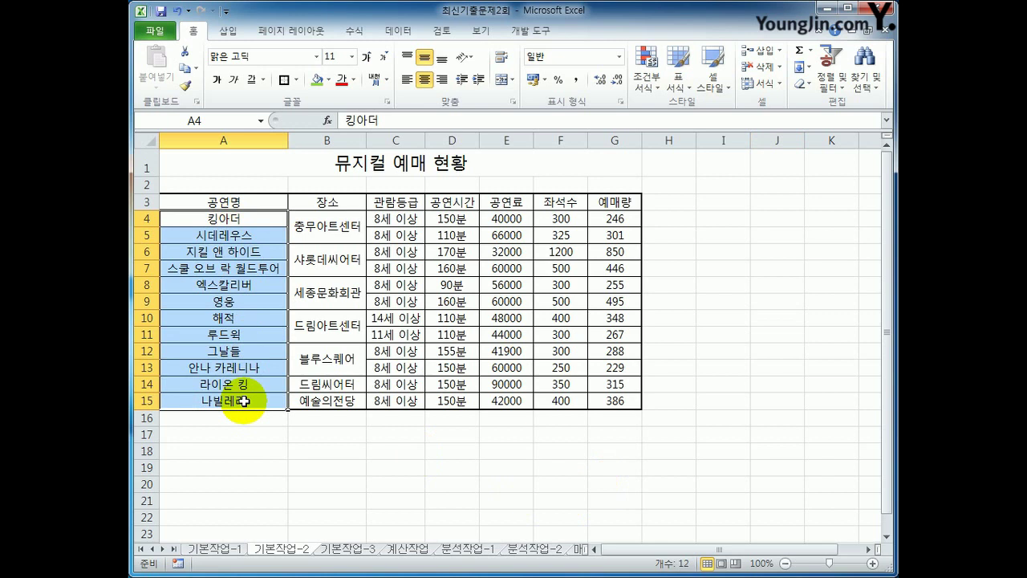
click(230, 120)
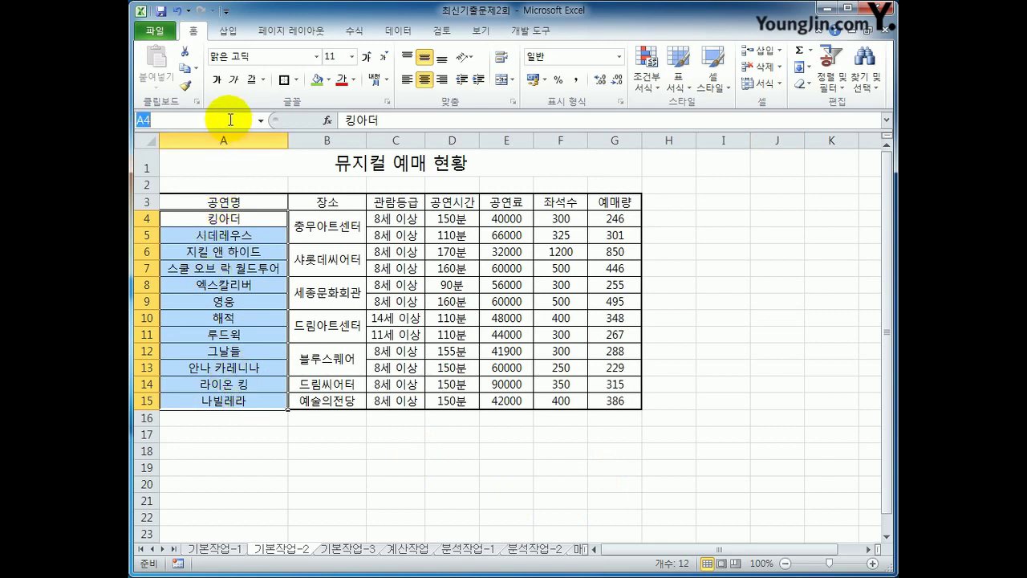
text(공연명)
key(Return)
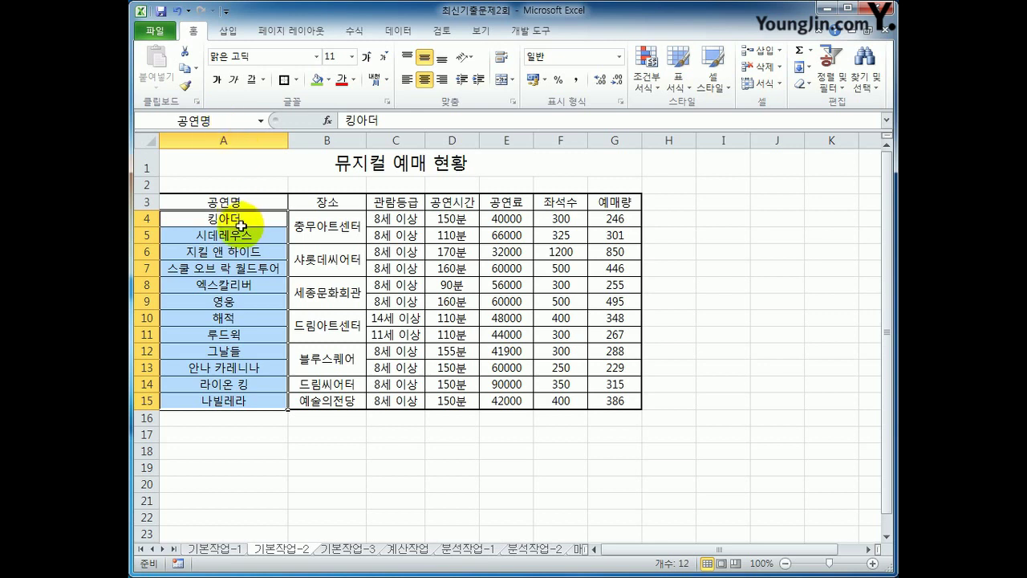
Apply the 강조색2 cell style to the header row A3:G3
drag(252, 202, 603, 207)
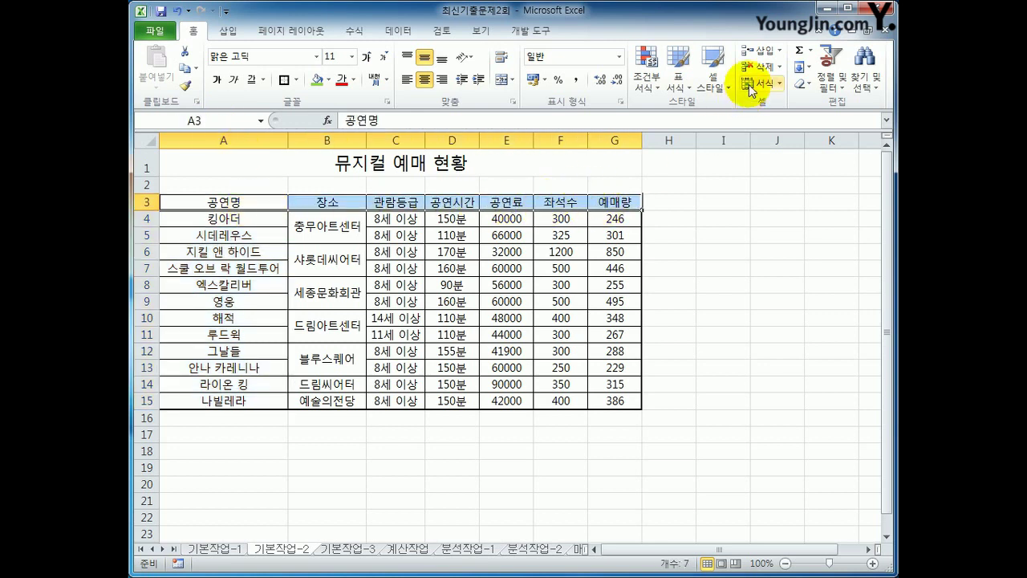
click(722, 81)
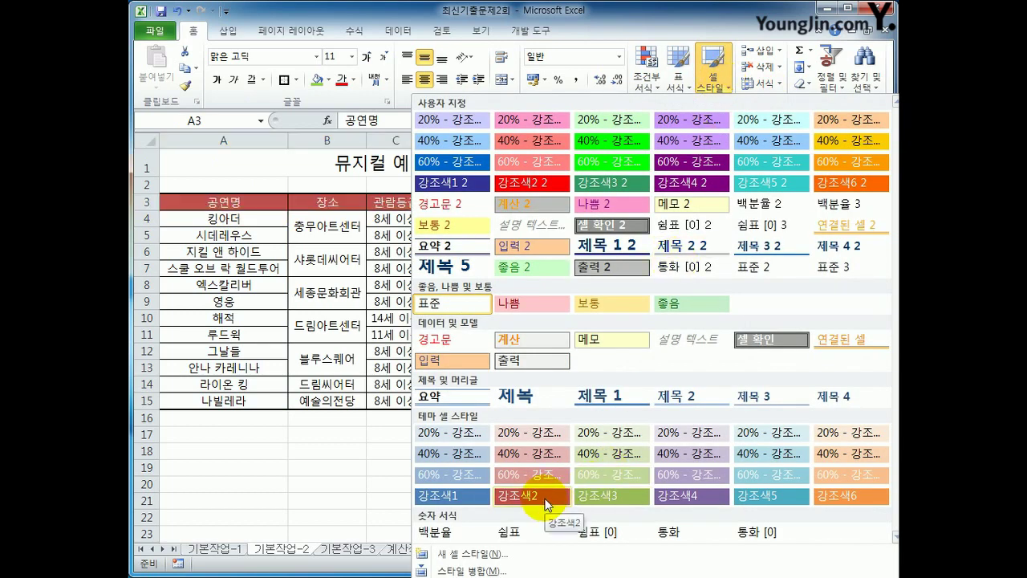
click(545, 502)
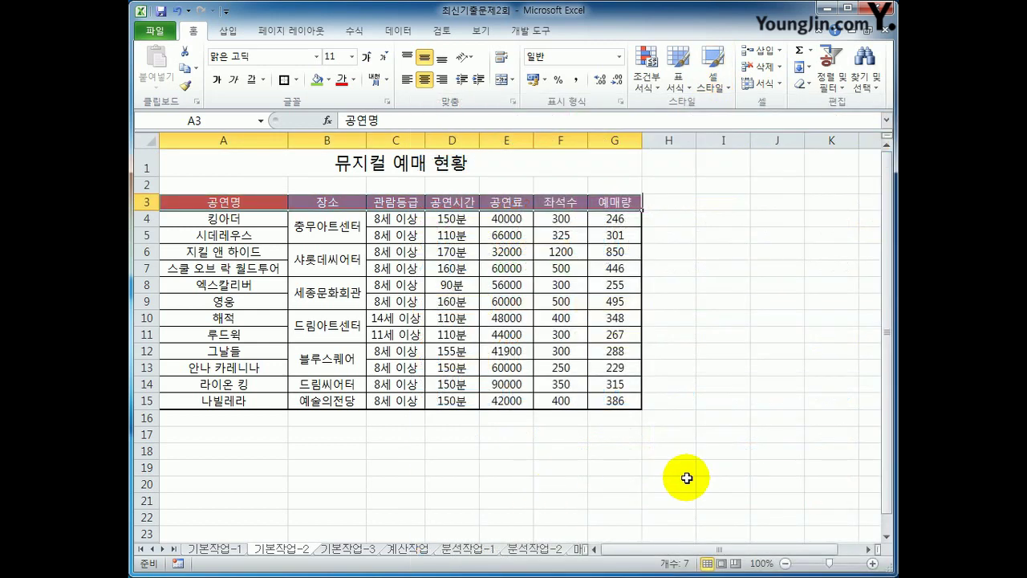
click(684, 479)
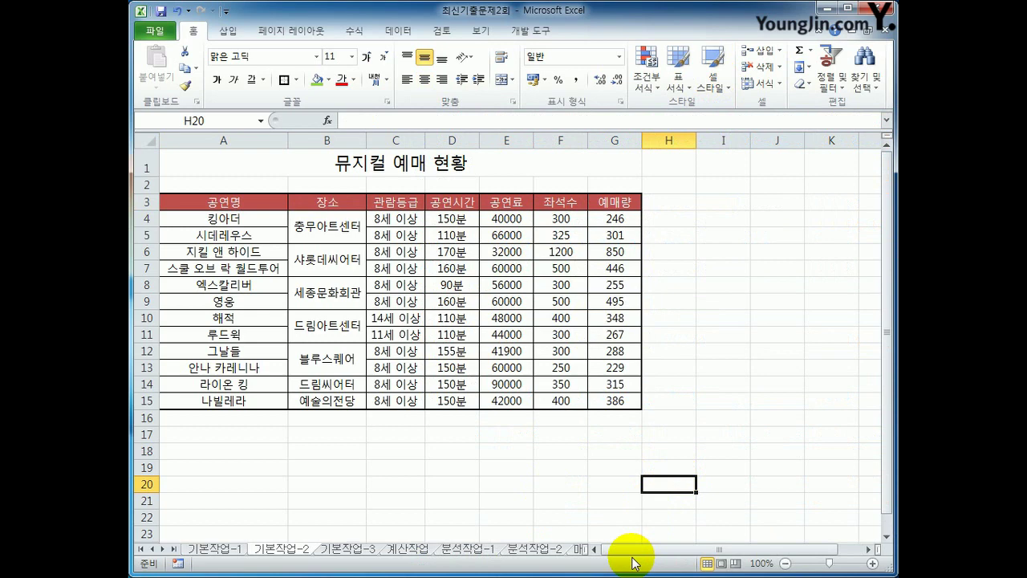
On the 기본작업-3 sheet, copy the 판매량 and 판매총액 headers from E3 and G3 to A19:B19
click(329, 552)
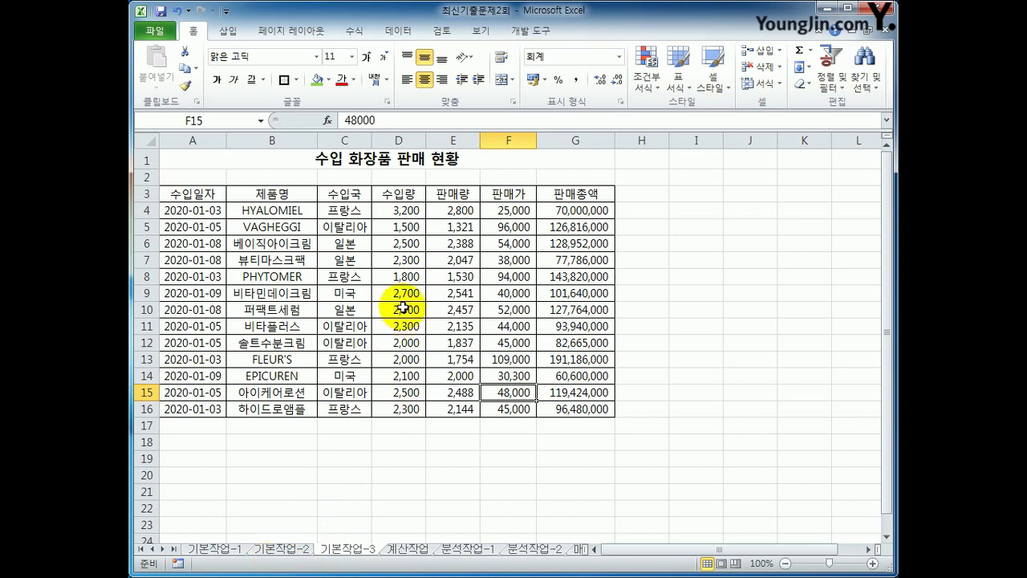
click(454, 197)
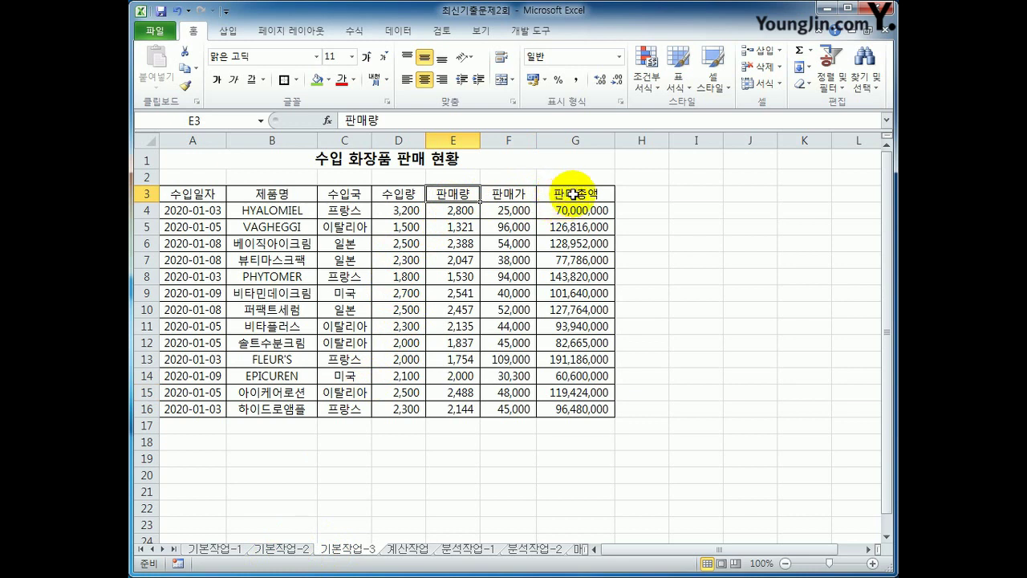
ctrl+click(572, 194)
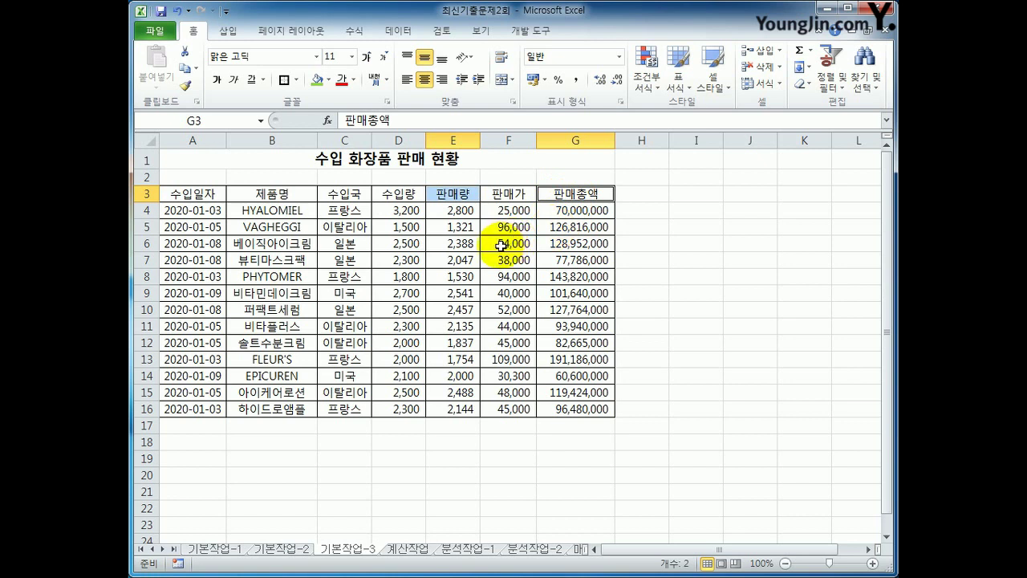
key(ctrl+c)
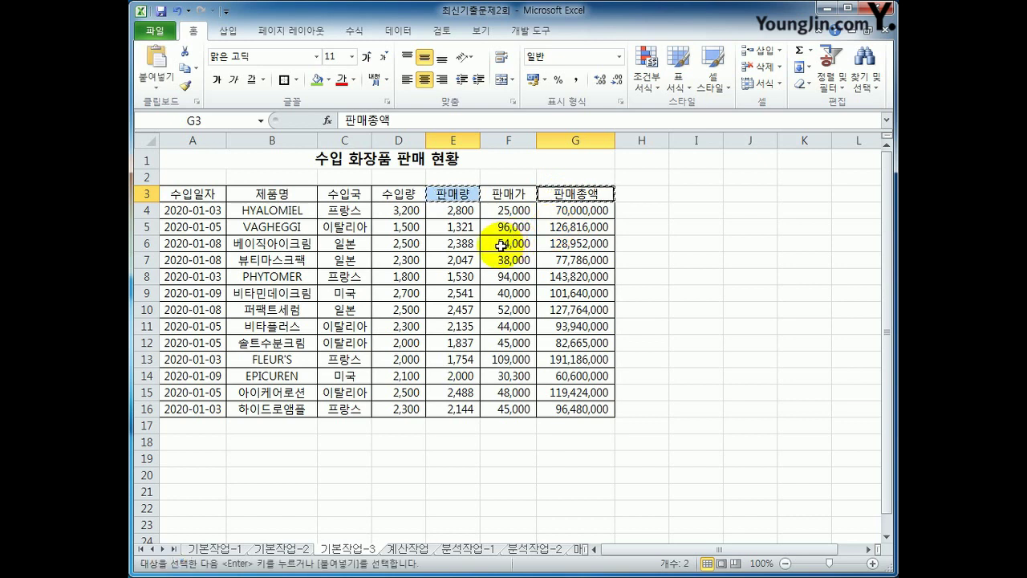
click(210, 461)
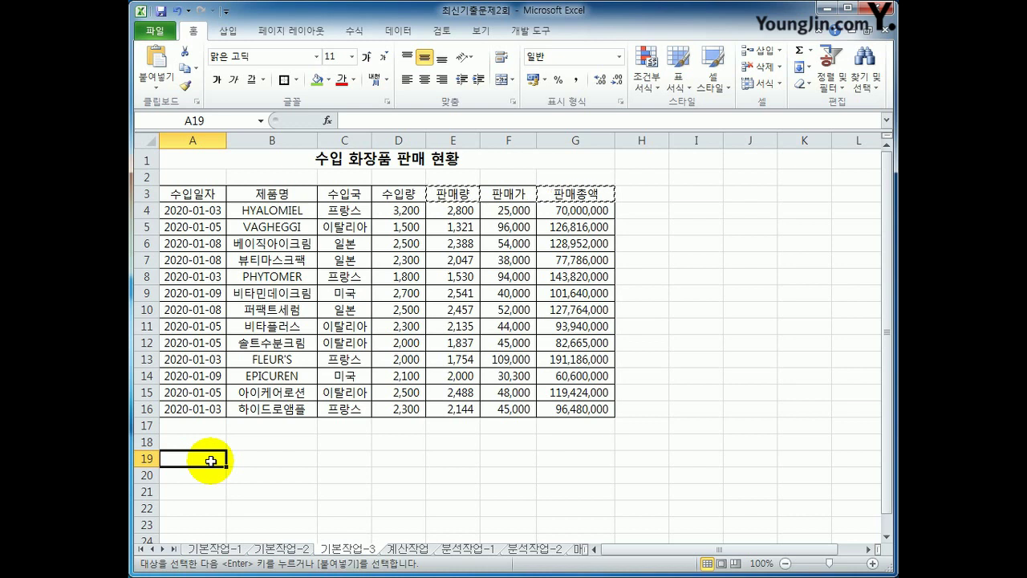
key(ctrl+v)
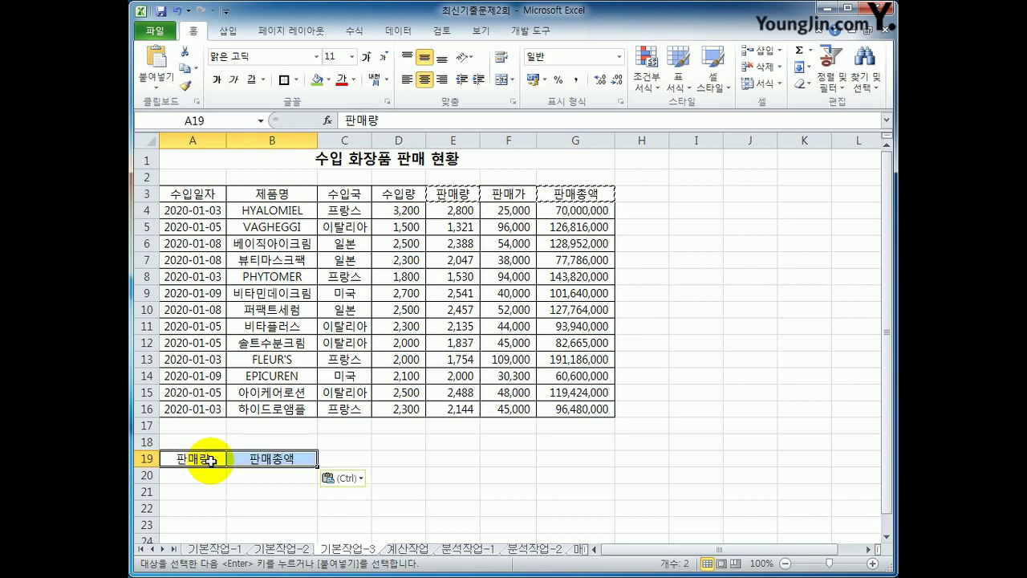
Enter the filter criteria >2000 under 판매량 in A20 and >=100000000 under 판매총액 in B20
click(191, 478)
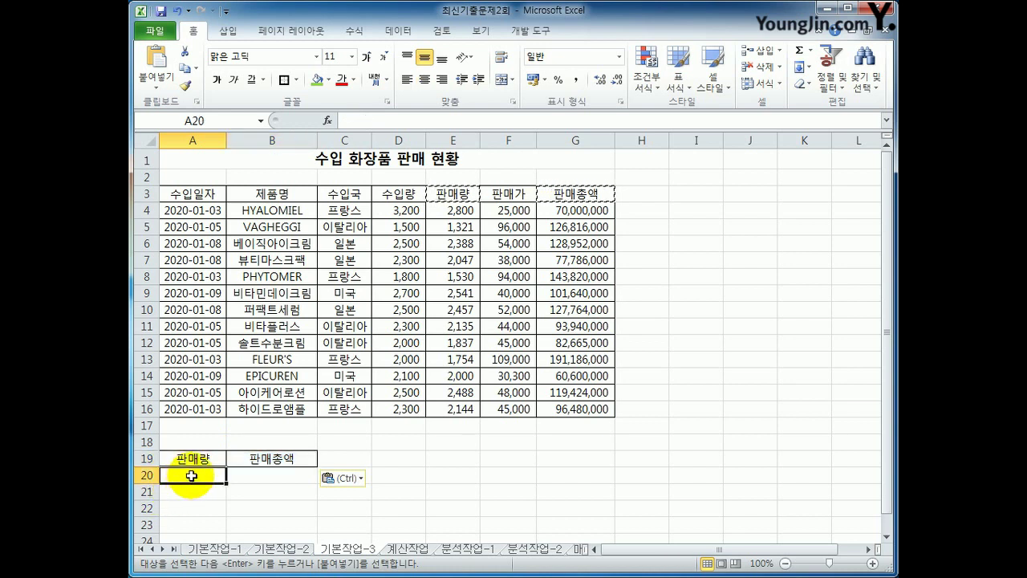
text(>2000)
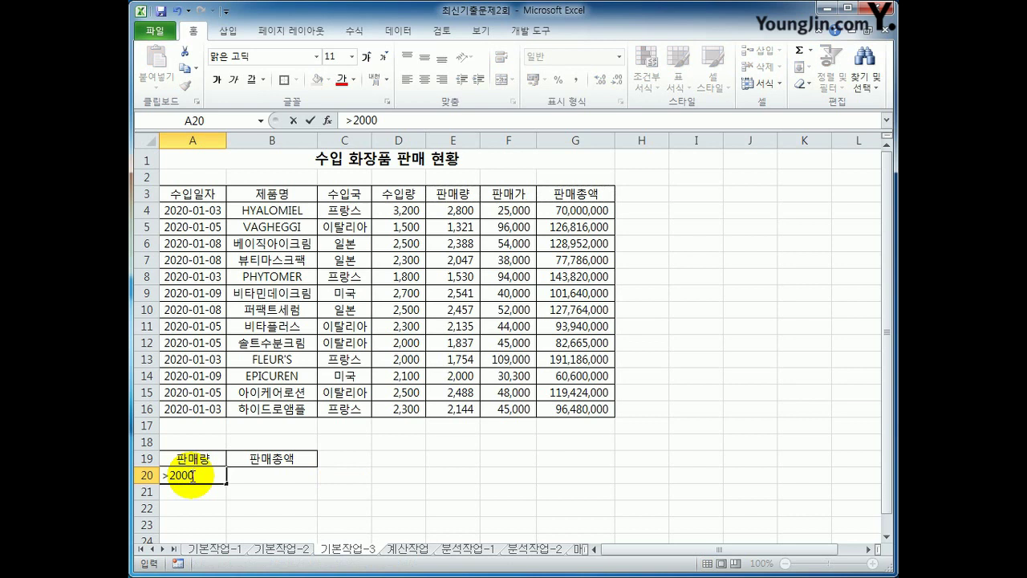
key(Return)
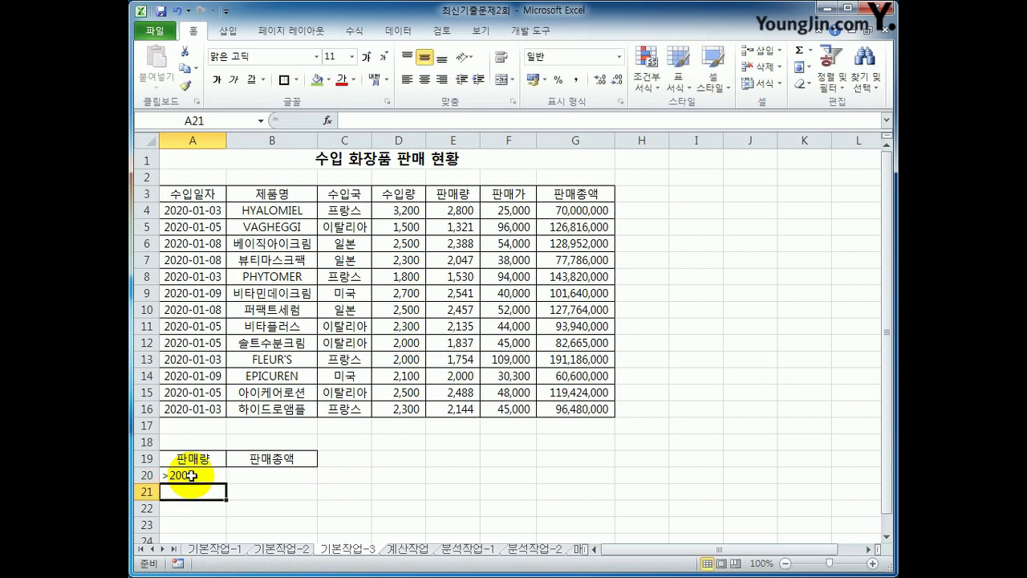
click(270, 476)
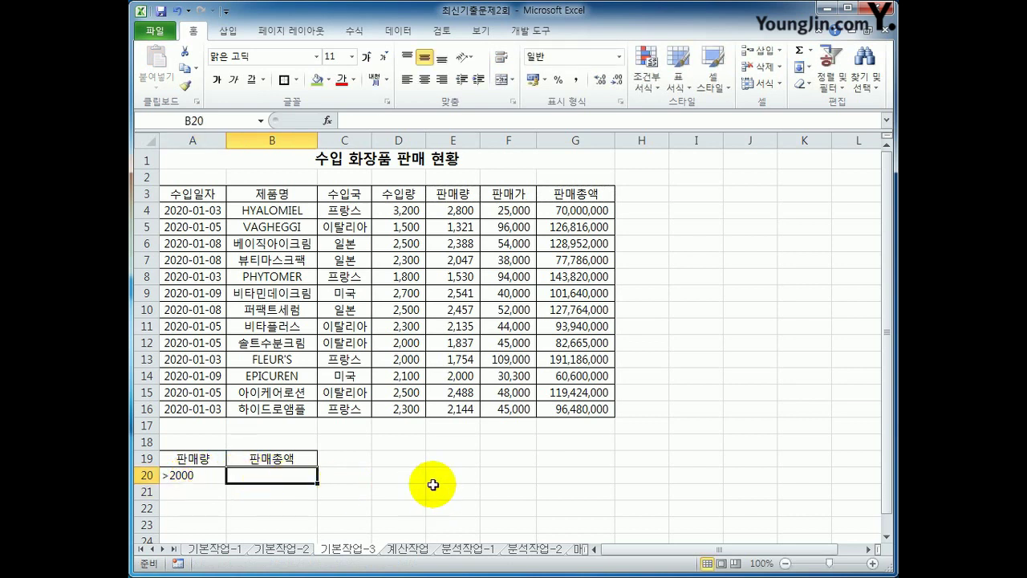
text(>=)
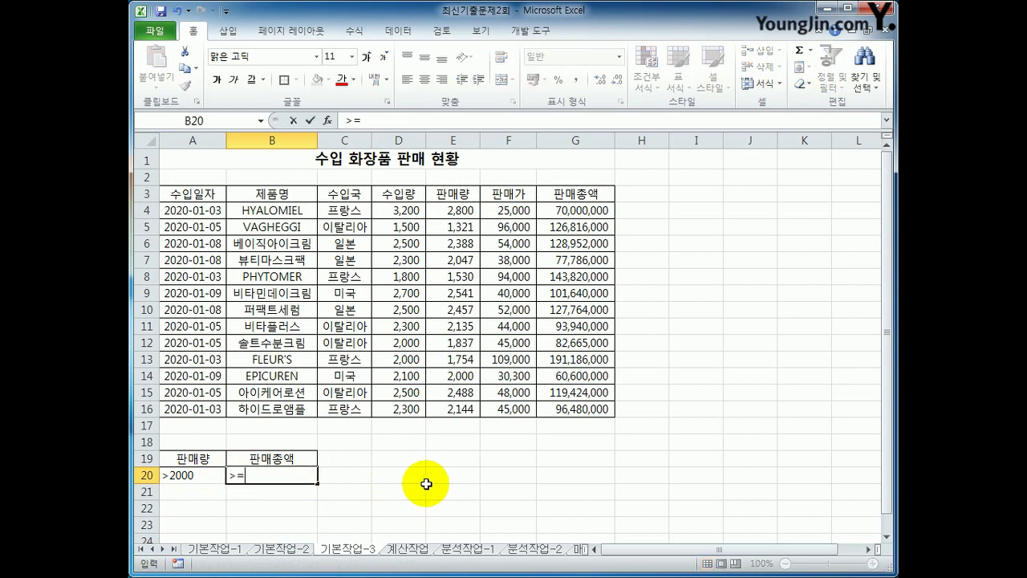
text(100000000)
key(Return)
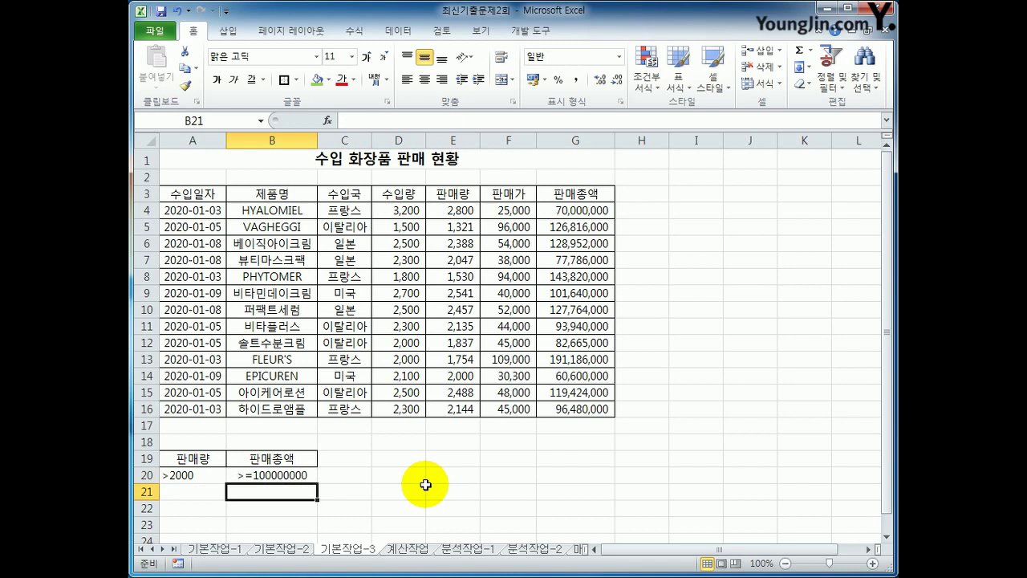
Run an advanced filter on list range A3:G16 with criteria range A19:B20, copying the results to A23
click(291, 226)
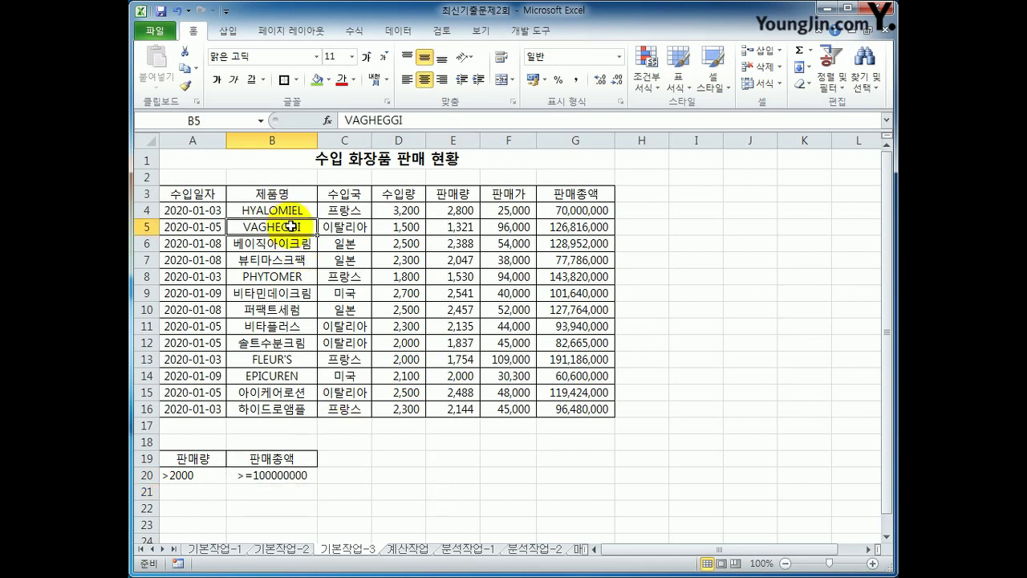
click(398, 31)
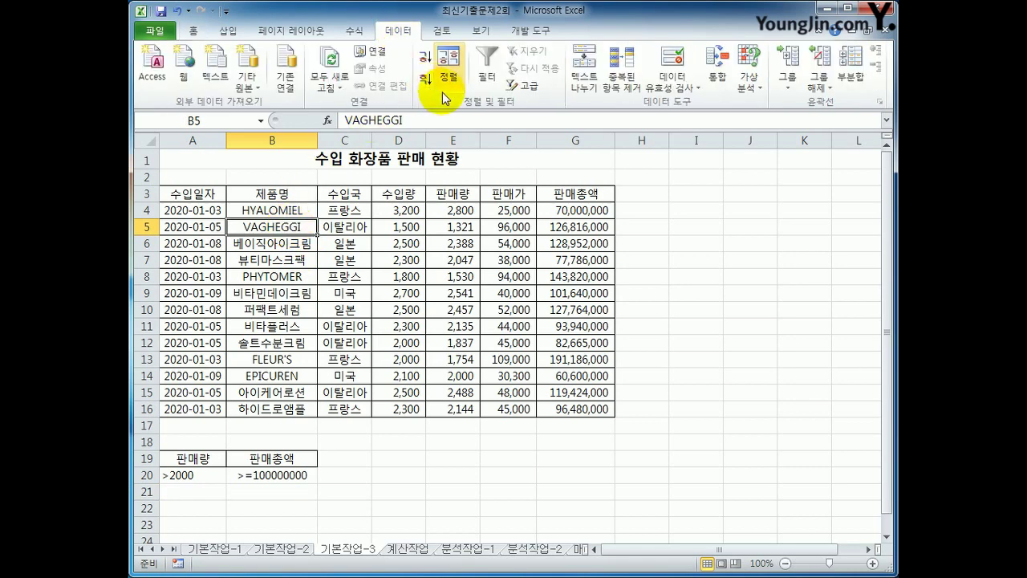
click(528, 87)
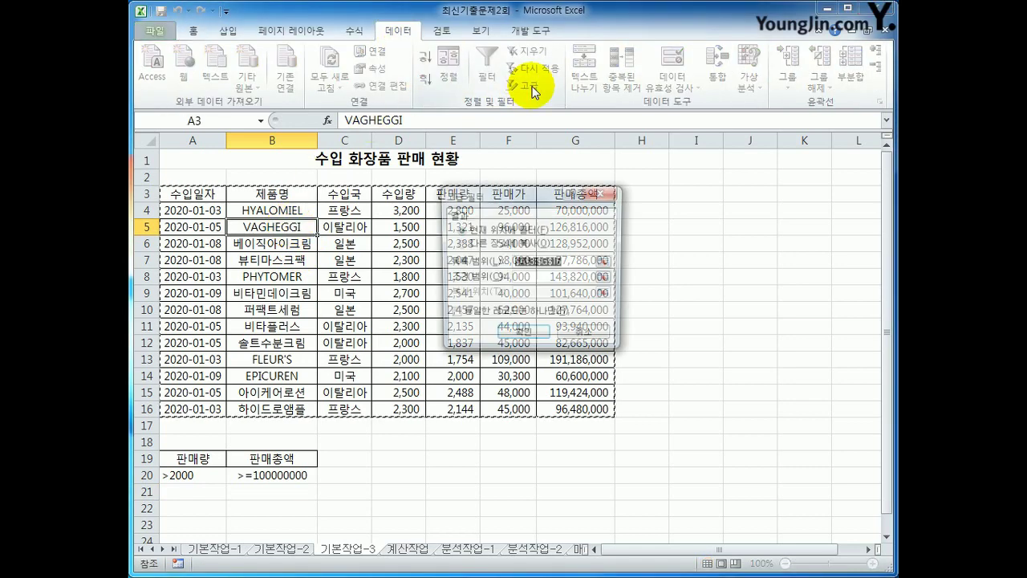
drag(529, 196, 723, 166)
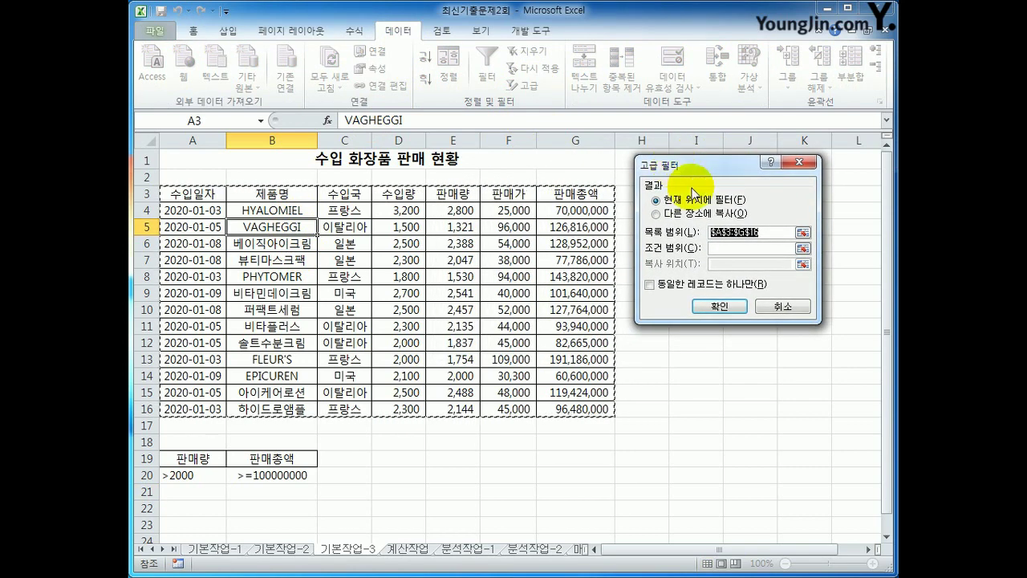
click(730, 248)
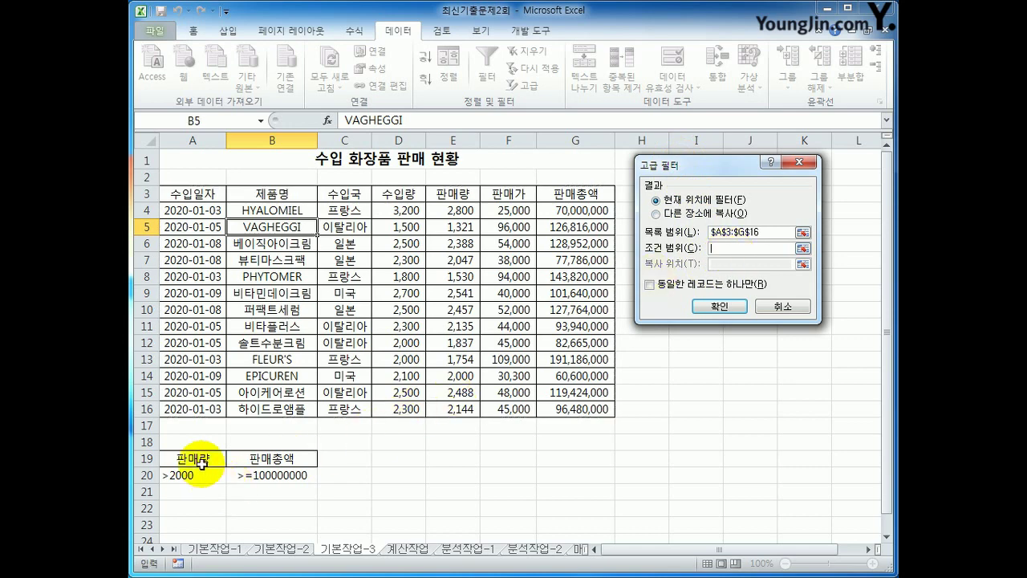
drag(195, 454, 240, 473)
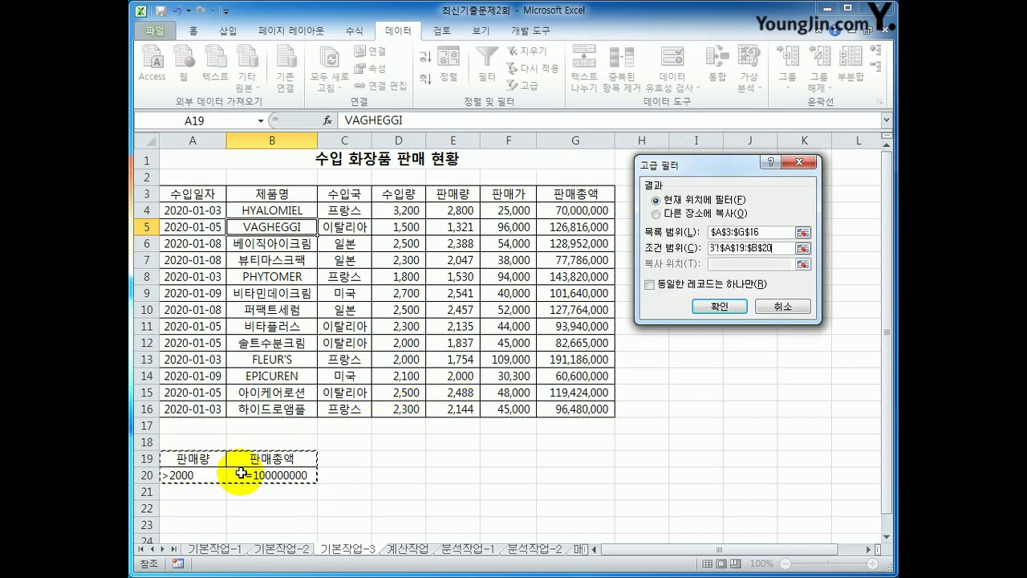
click(717, 214)
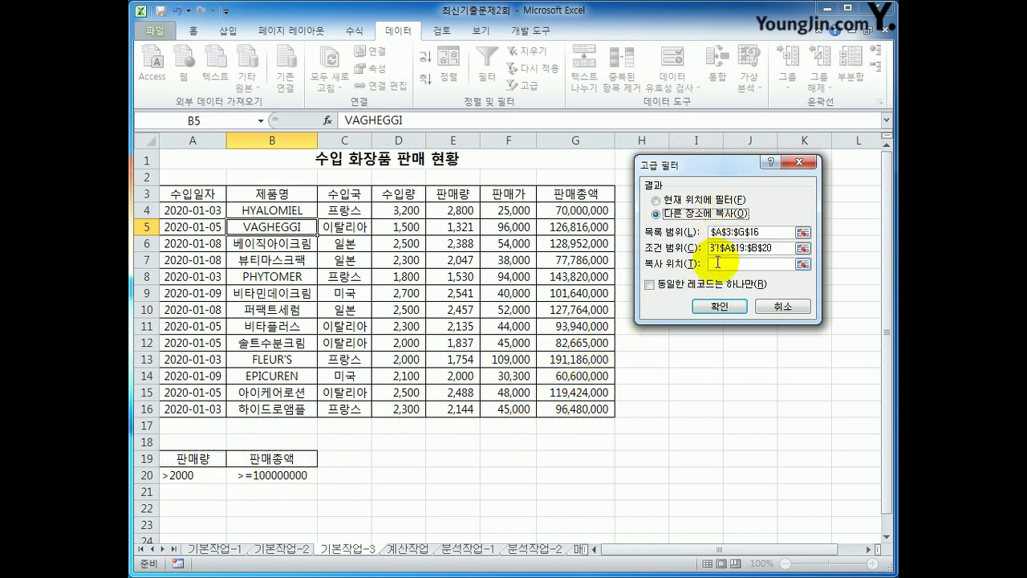
click(716, 263)
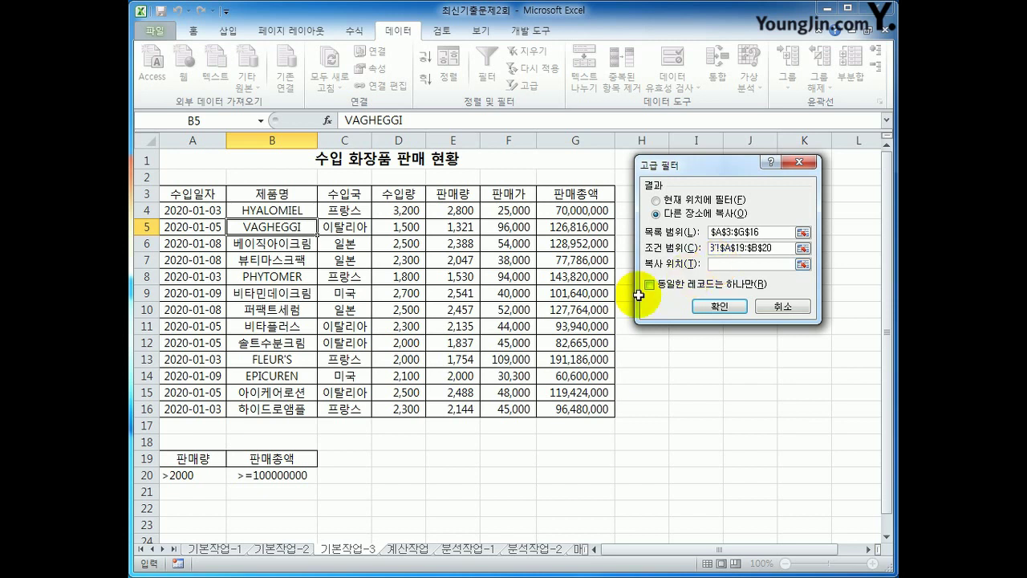
click(196, 522)
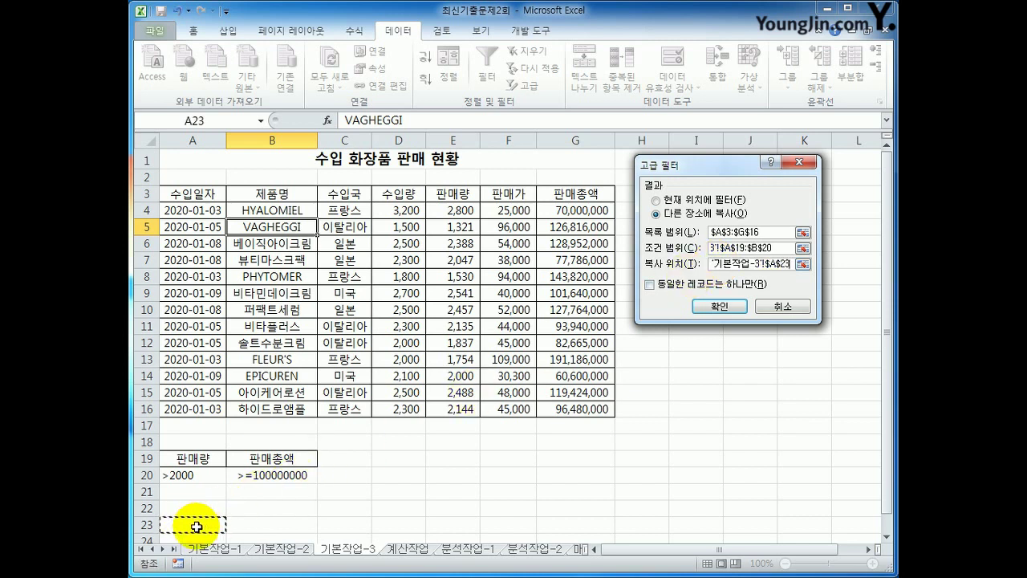
click(716, 310)
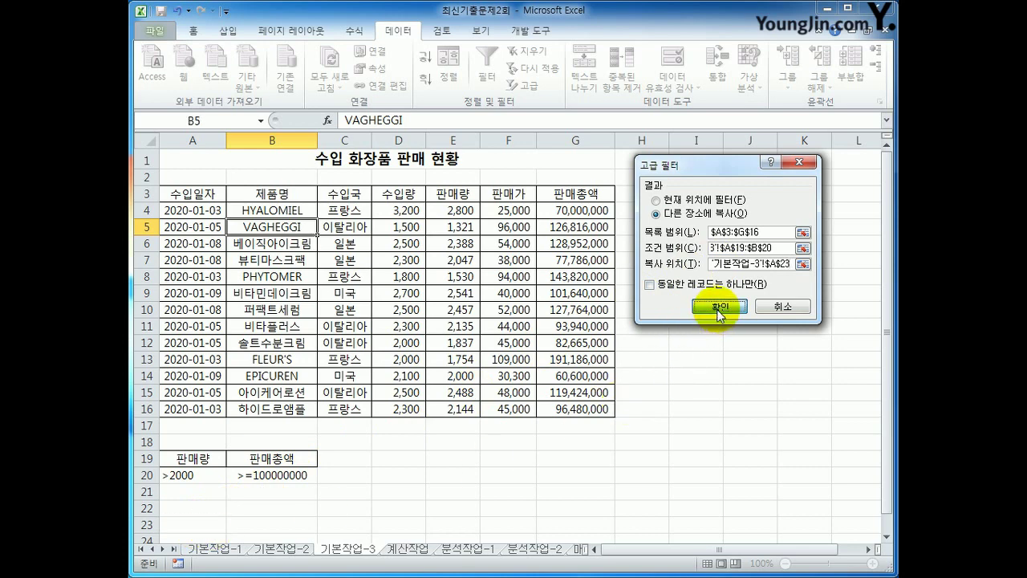
scroll(508, 449, down, 2)
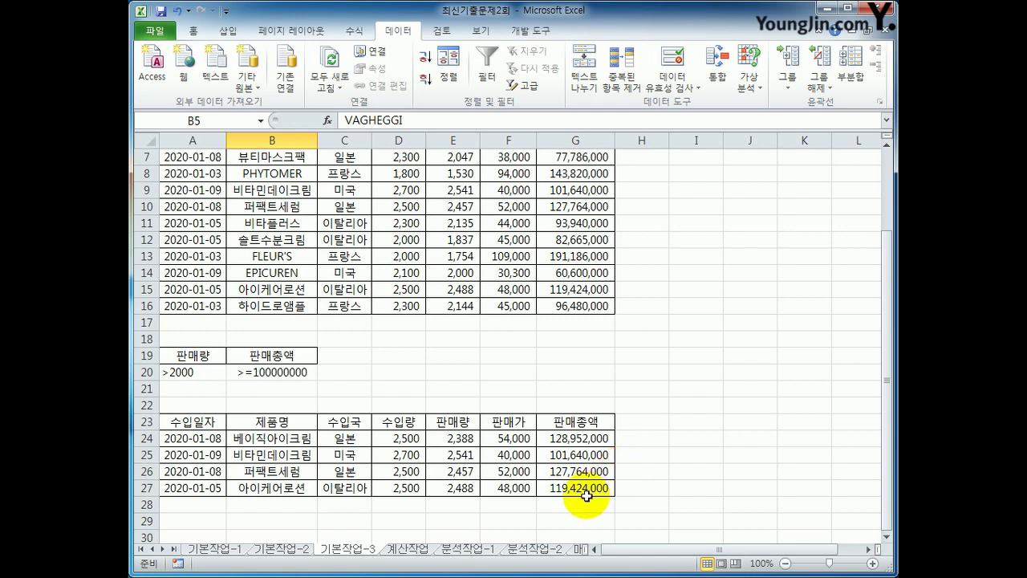
On the 계산작업 sheet, begin a COUNTIF formula in E13 with the 총점 values E3:E12 as its range
click(408, 548)
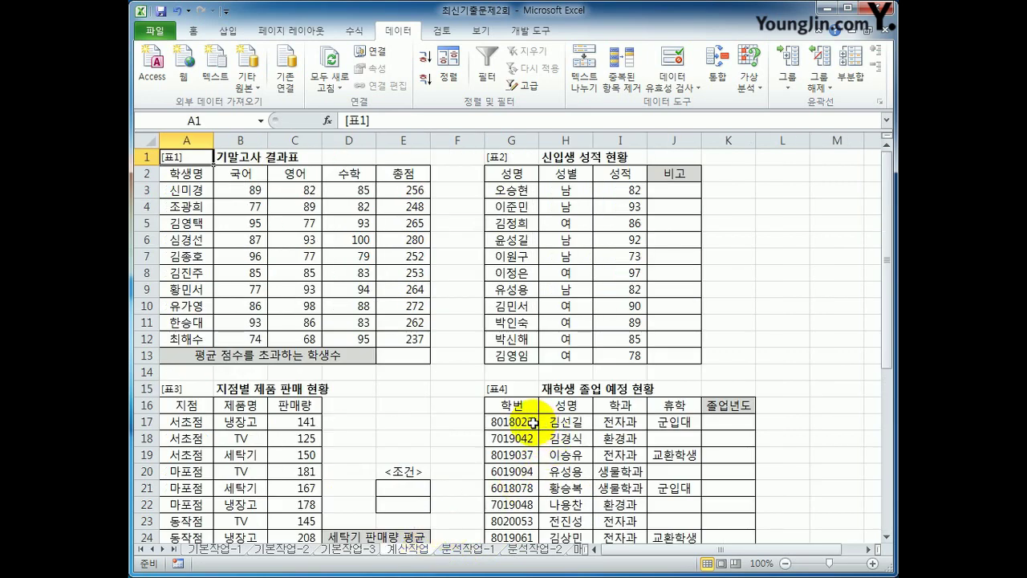
click(418, 355)
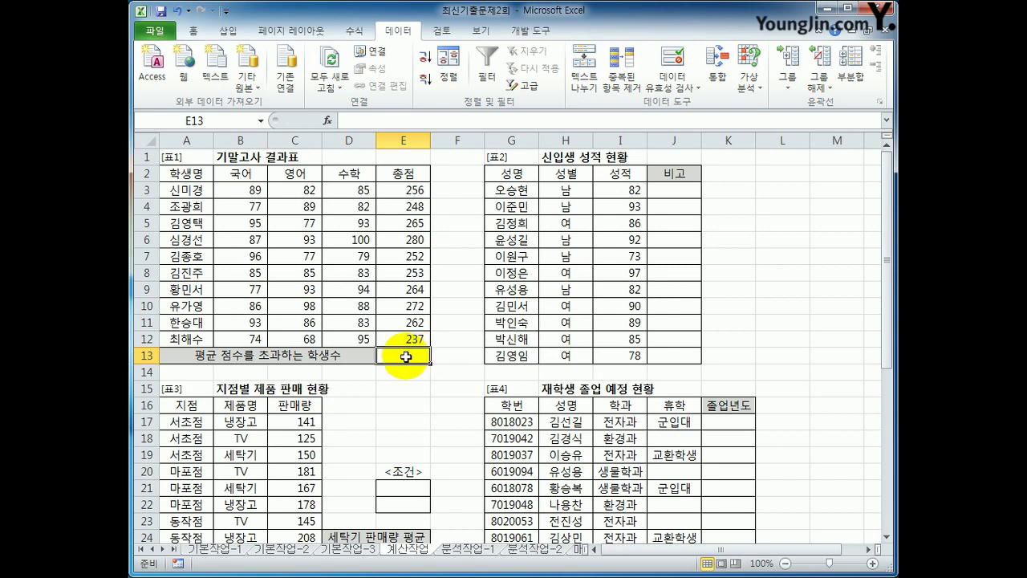
drag(408, 191, 406, 339)
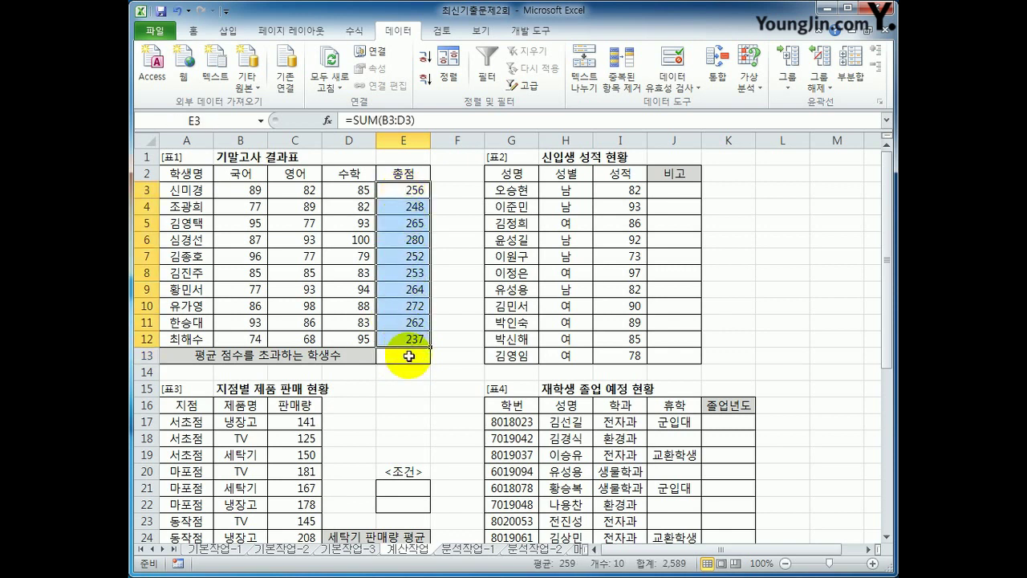
click(409, 356)
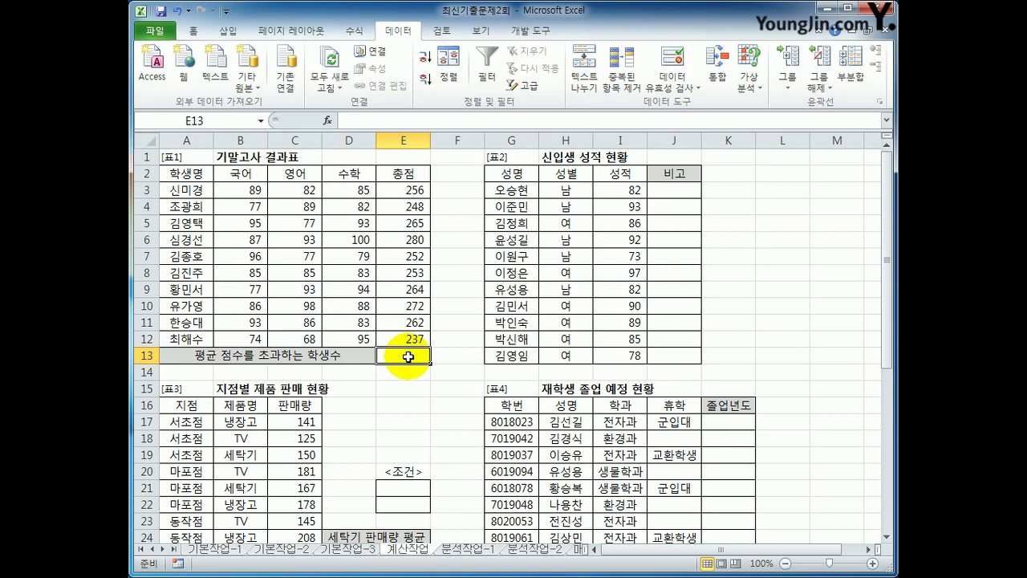
text(=)
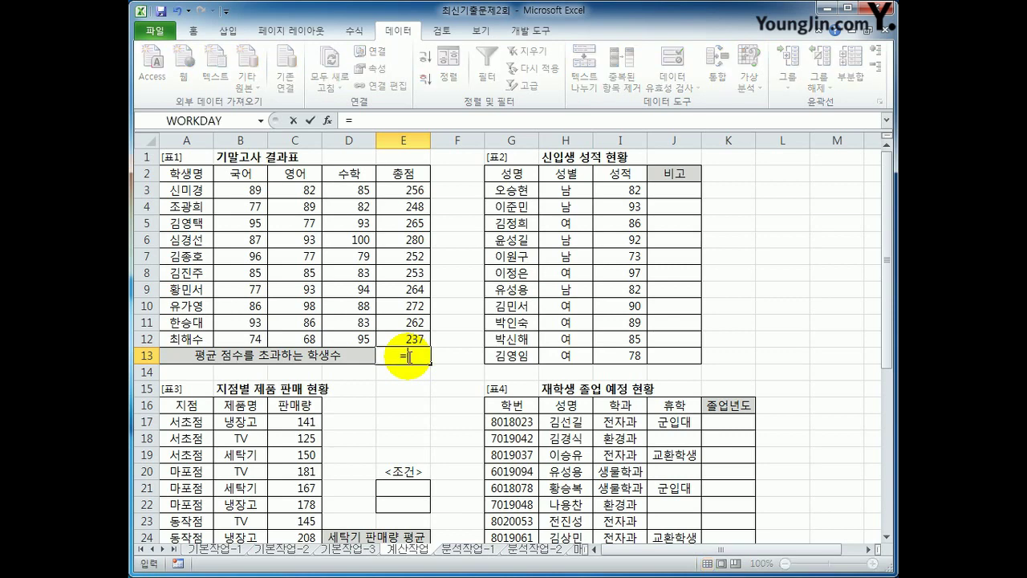
text(cou)
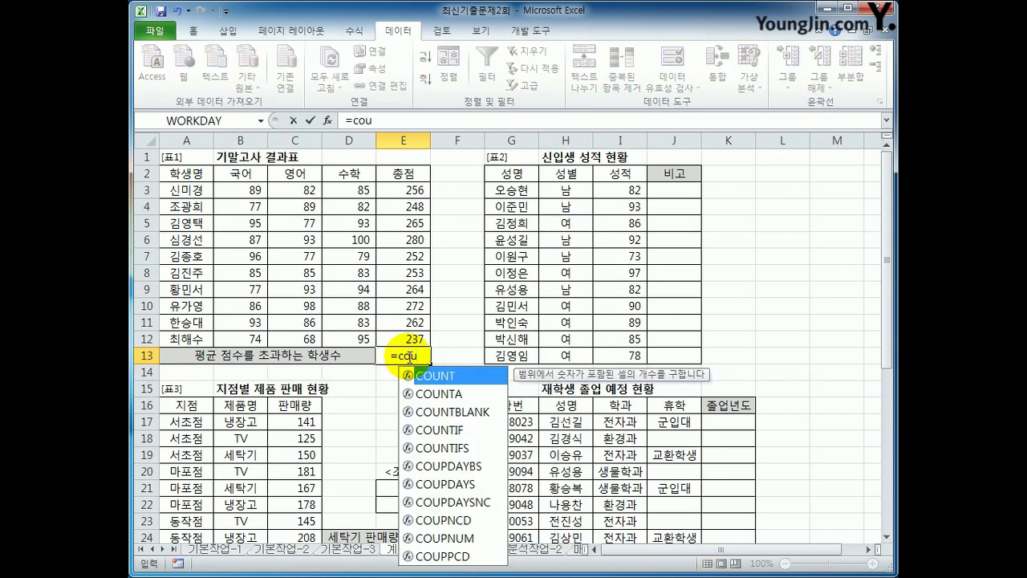
key(Down)
key(Down)
key(Down)
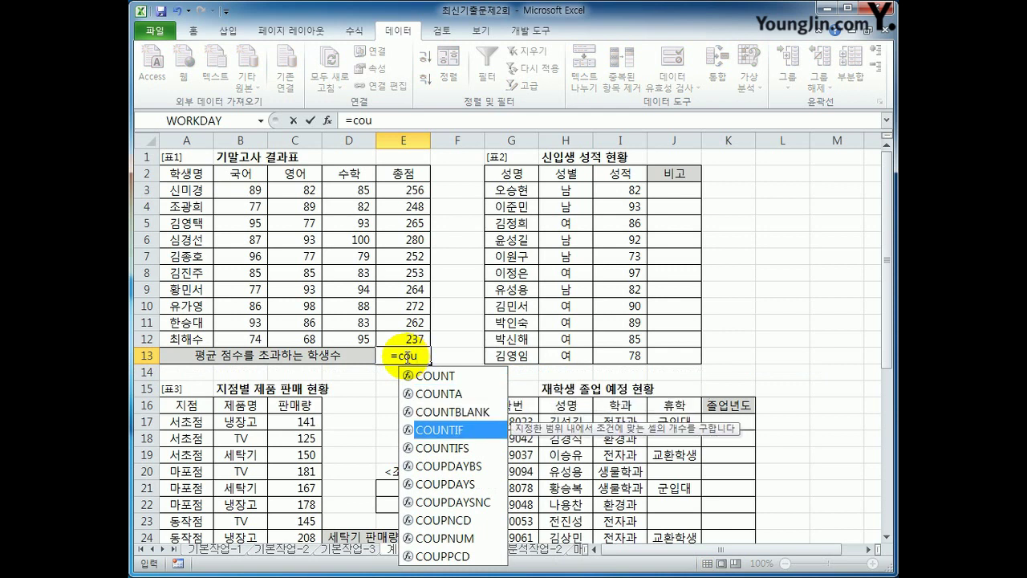
key(Tab)
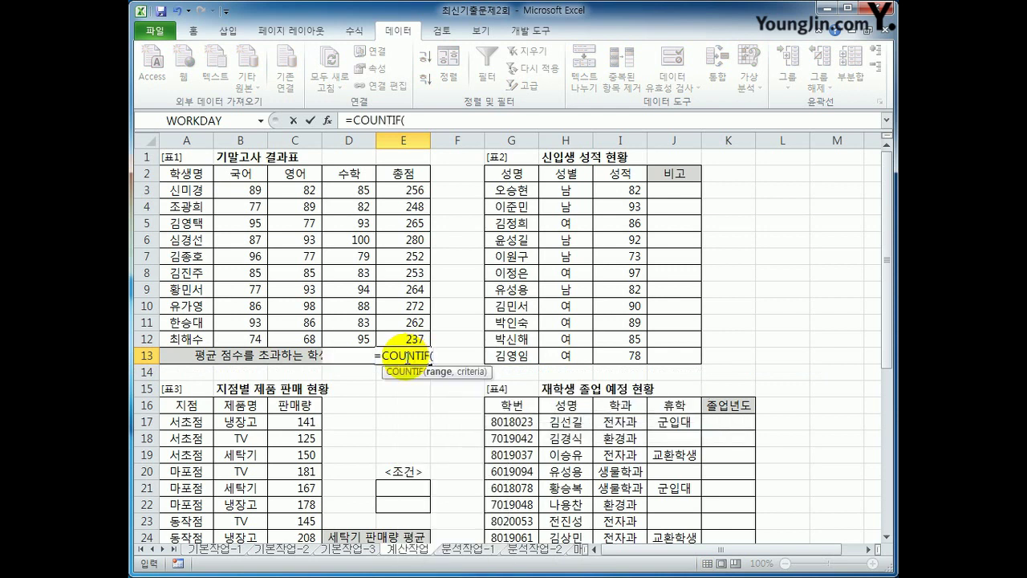
drag(407, 190, 404, 334)
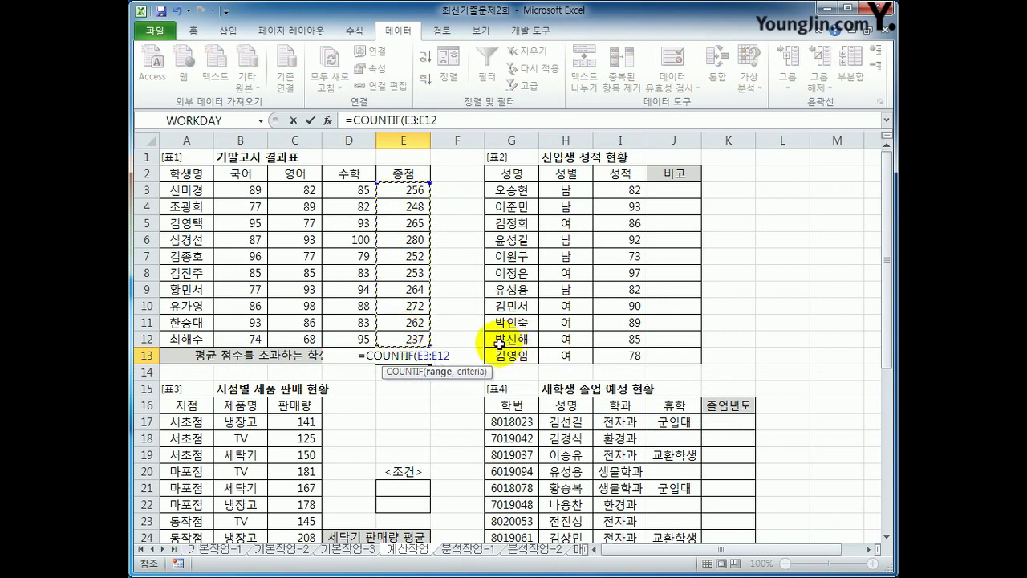
Complete the COUNTIF formula in E13 with the criterion ">"&AVERAGE(E3:E12) to count students above the average total
text(,)
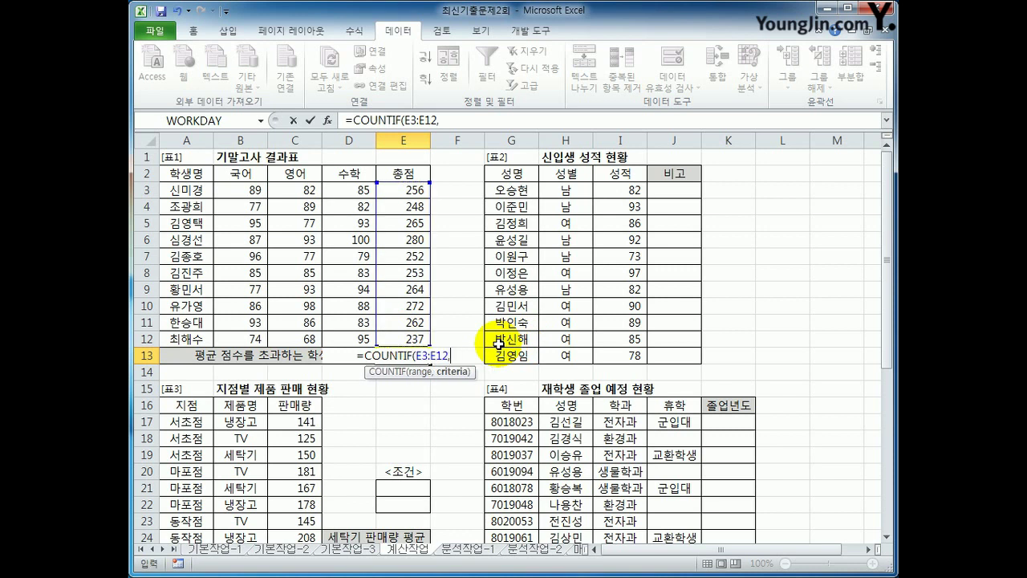
text(">)
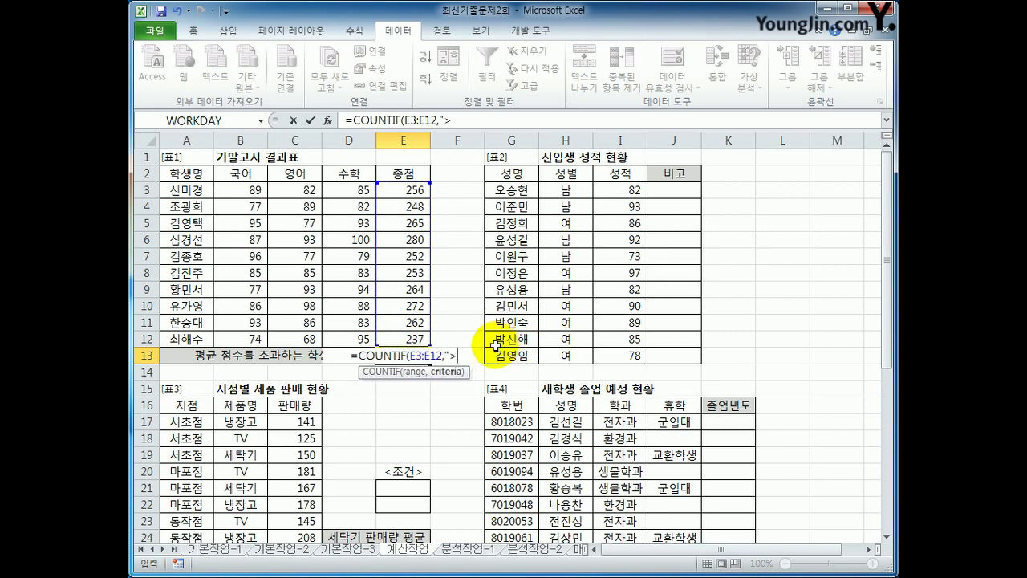
text(")
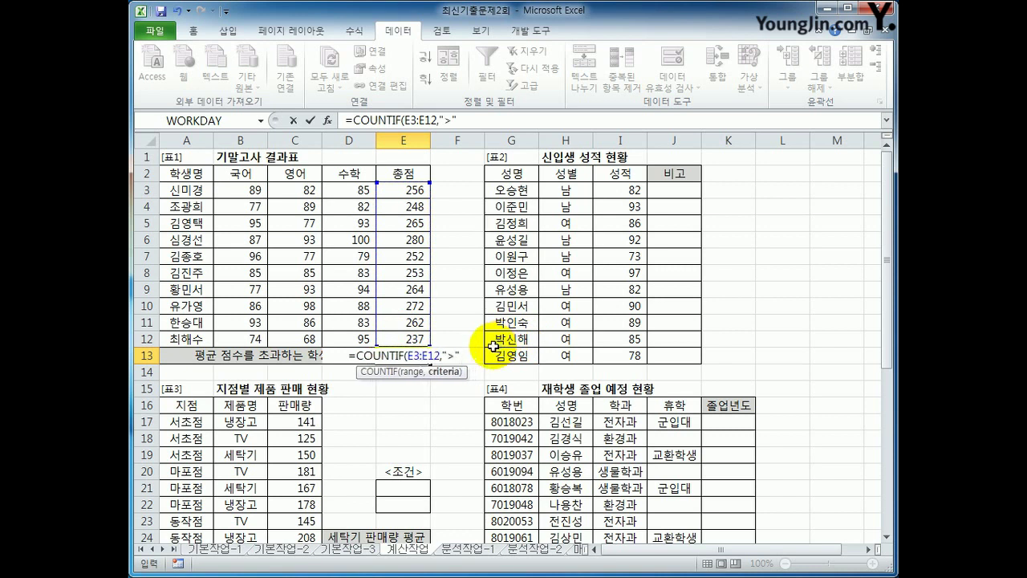
text(&)
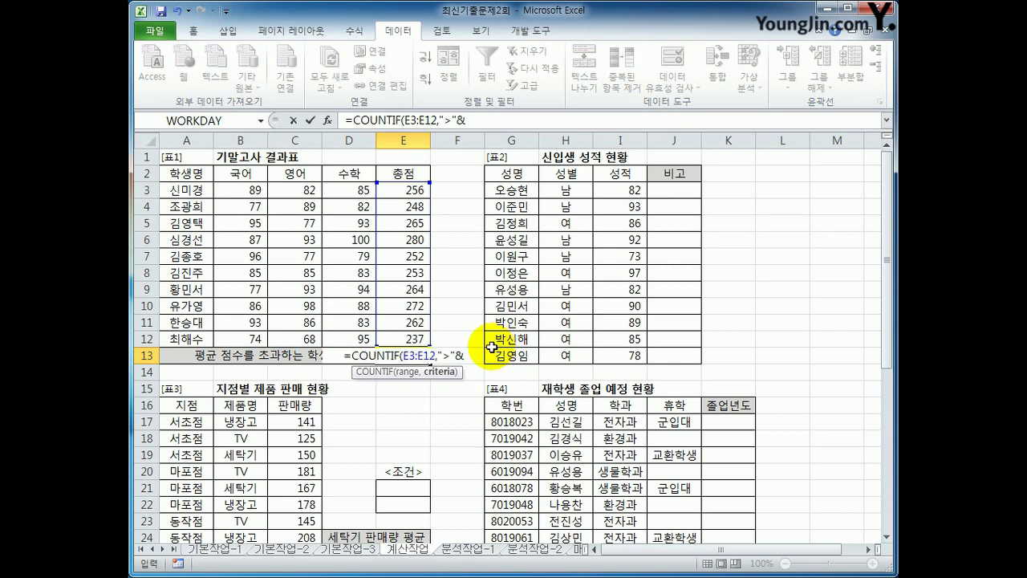
text(av)
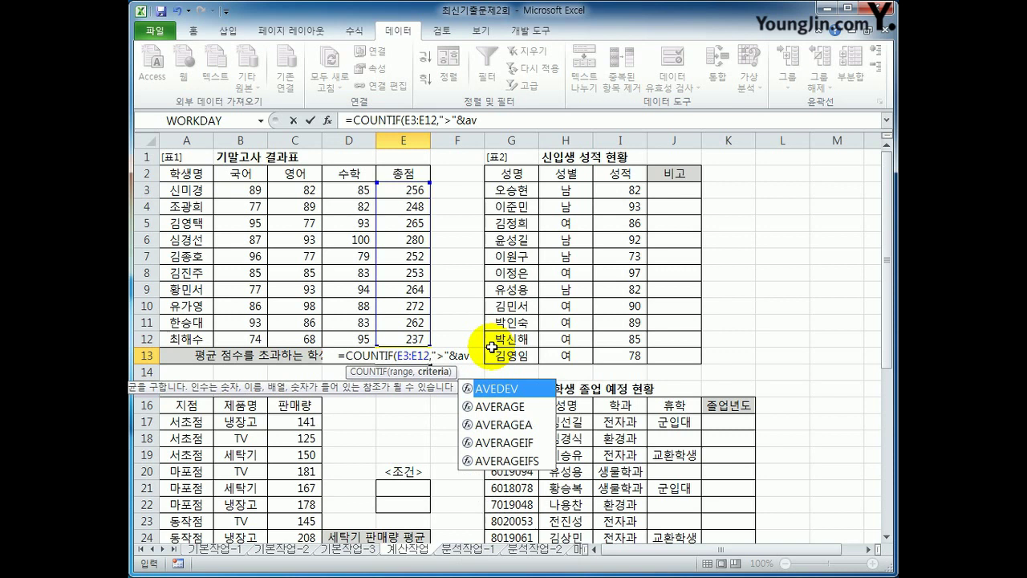
key(Down)
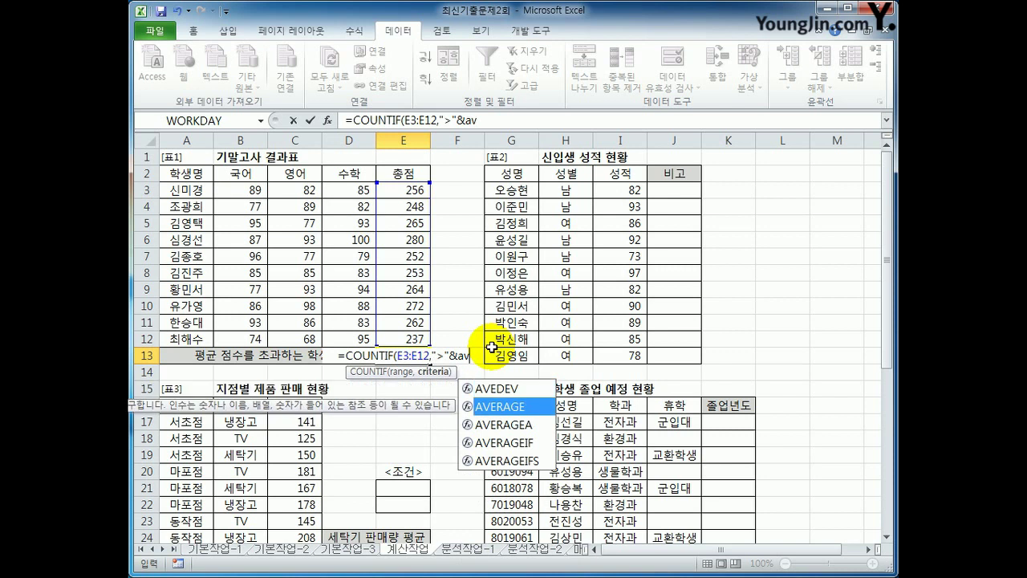
key(Tab)
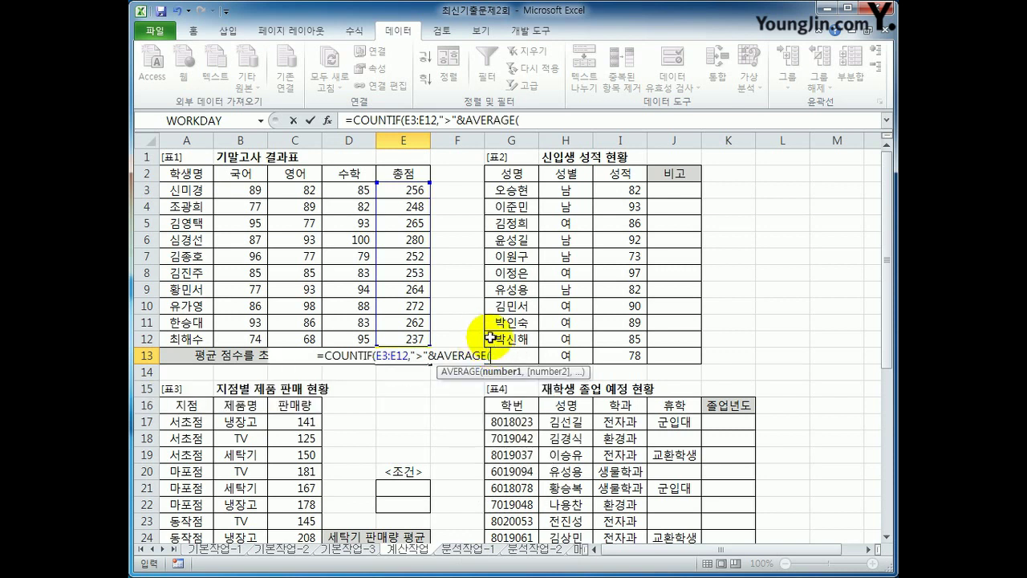
drag(413, 191, 412, 335)
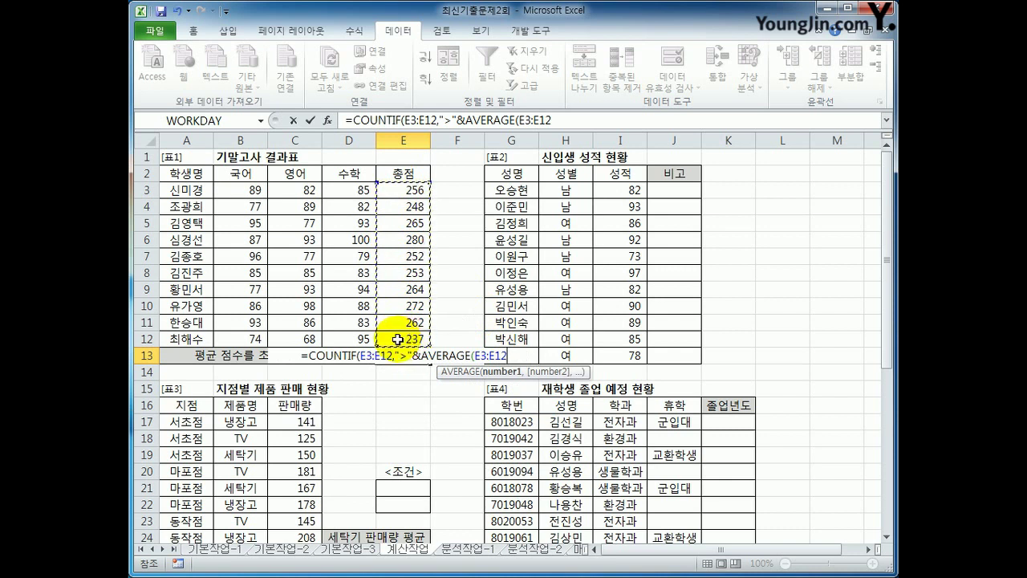
text())
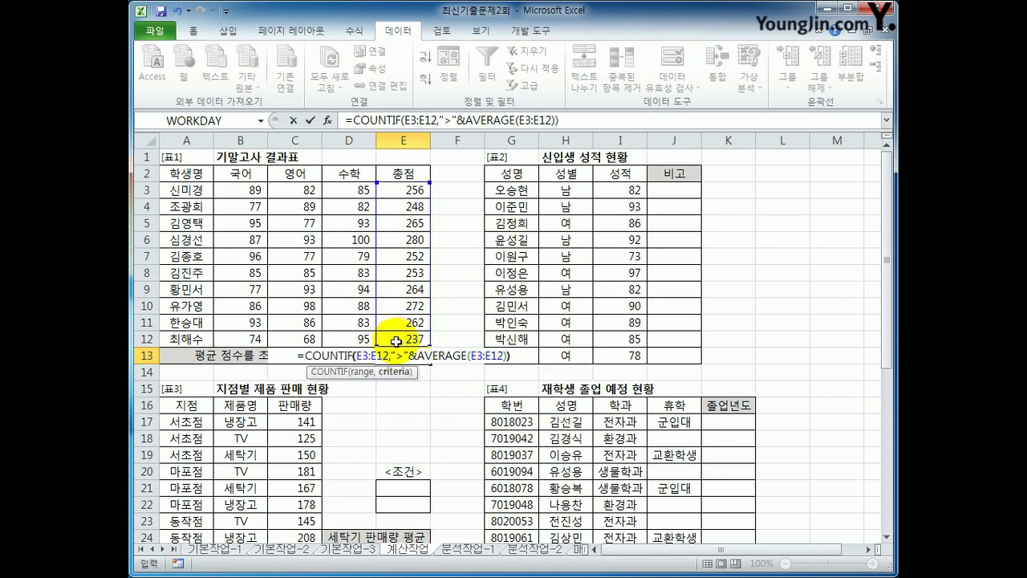
key(Return)
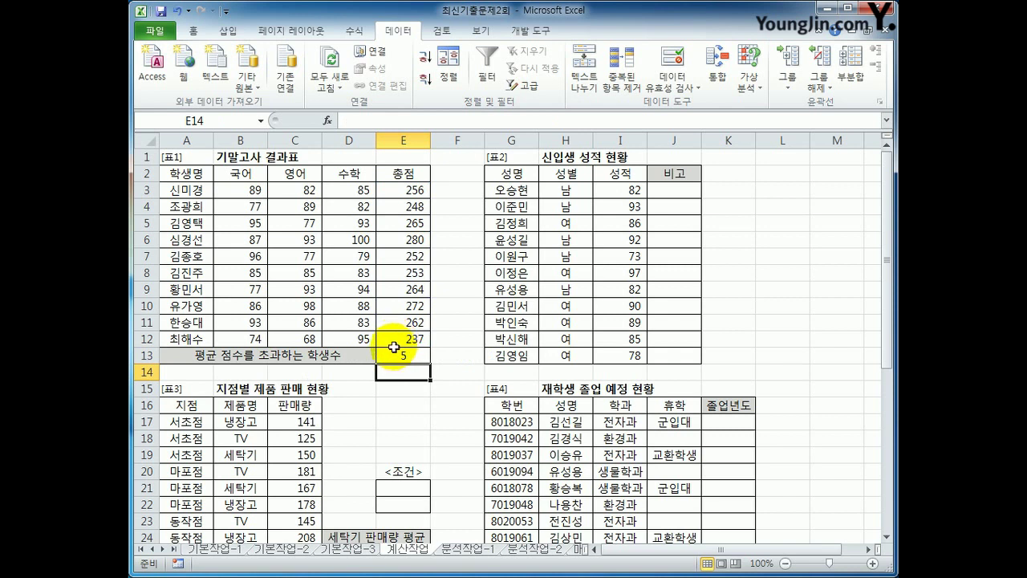
click(399, 351)
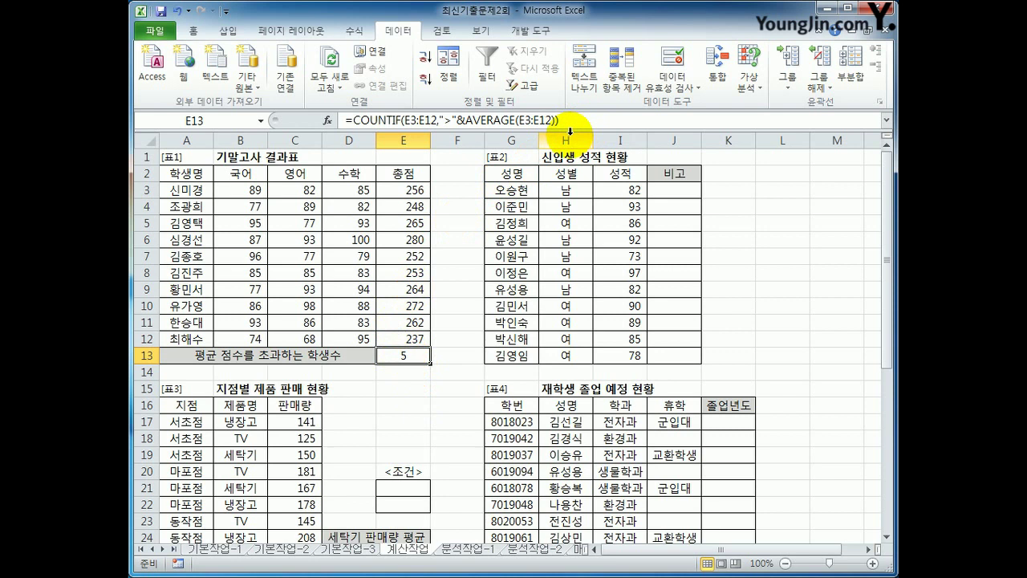
Enter =RANK(I3,$I$3:$I$13) in J3 under 비고 and fill the formula down to J13
click(678, 188)
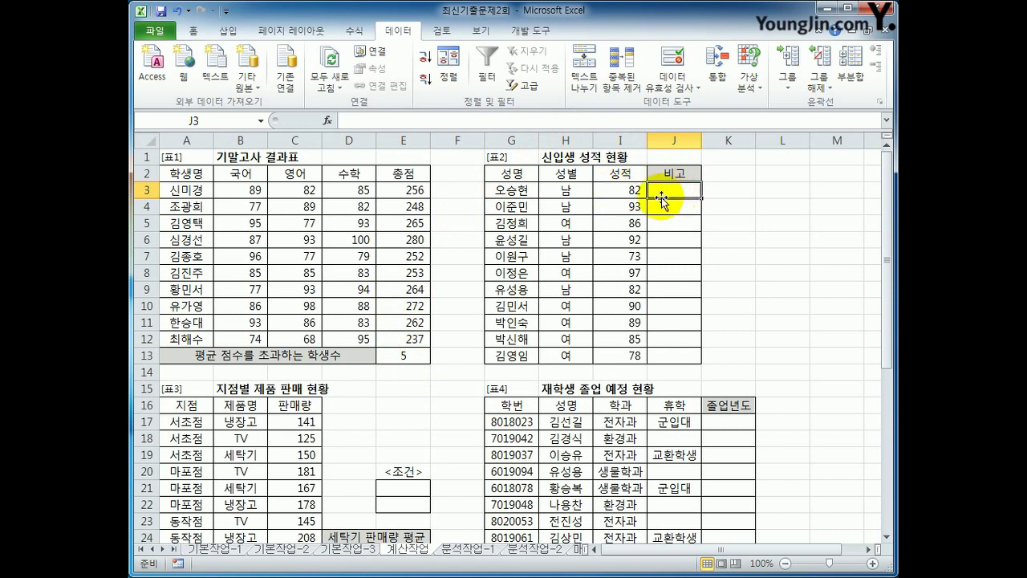
text(=)
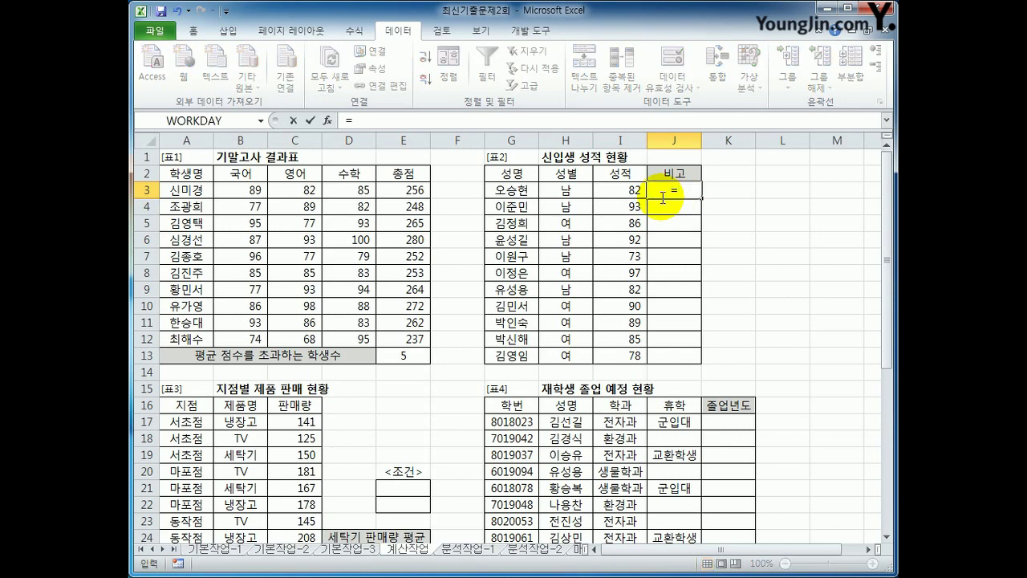
text(rank)
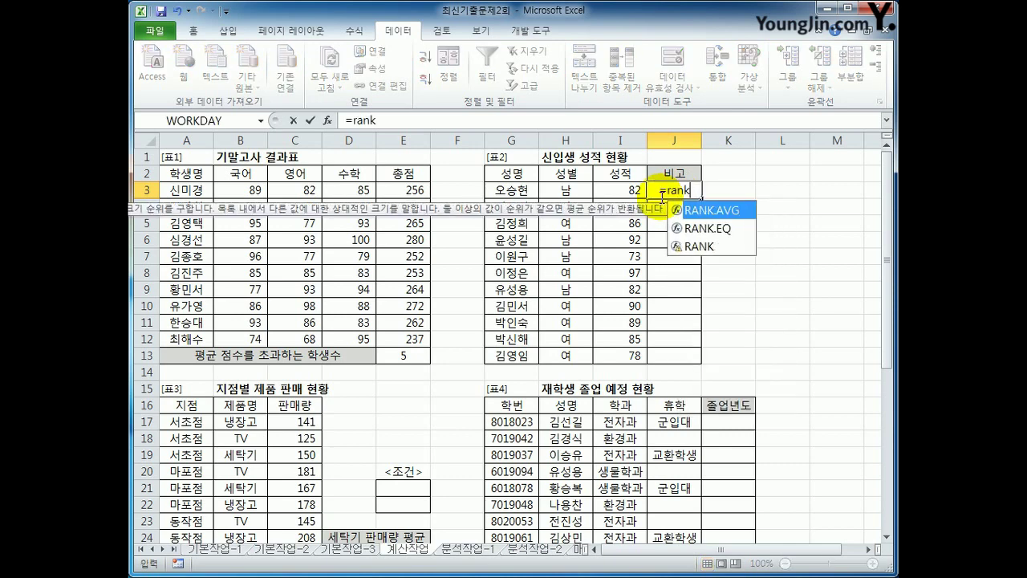
text(()
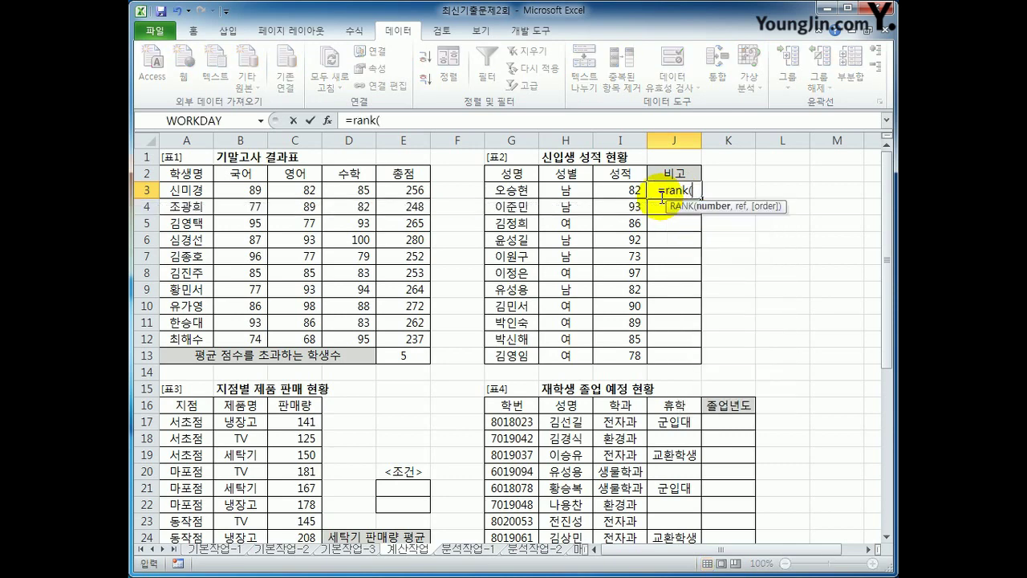
click(633, 190)
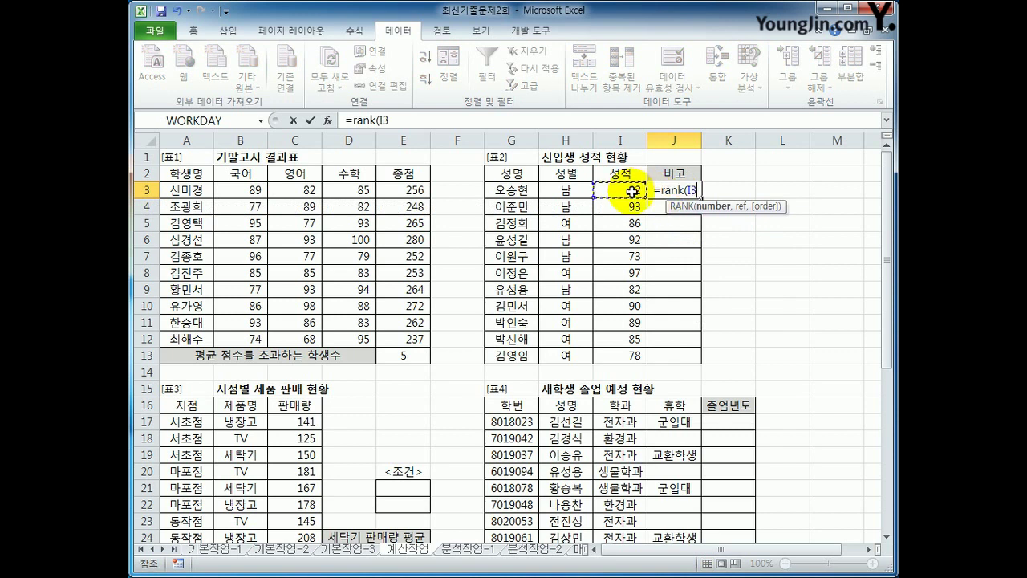
text(,)
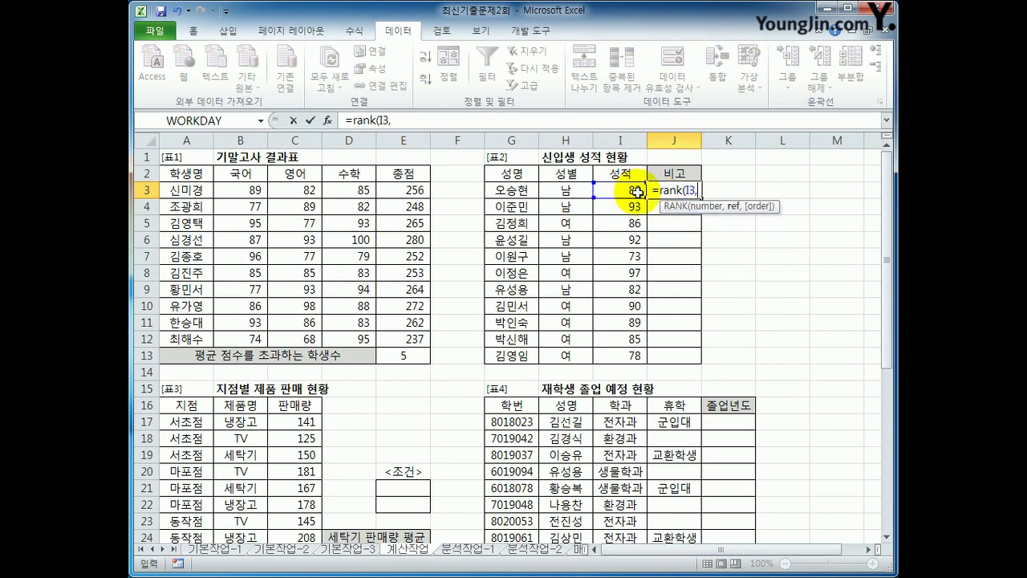
drag(633, 190, 629, 349)
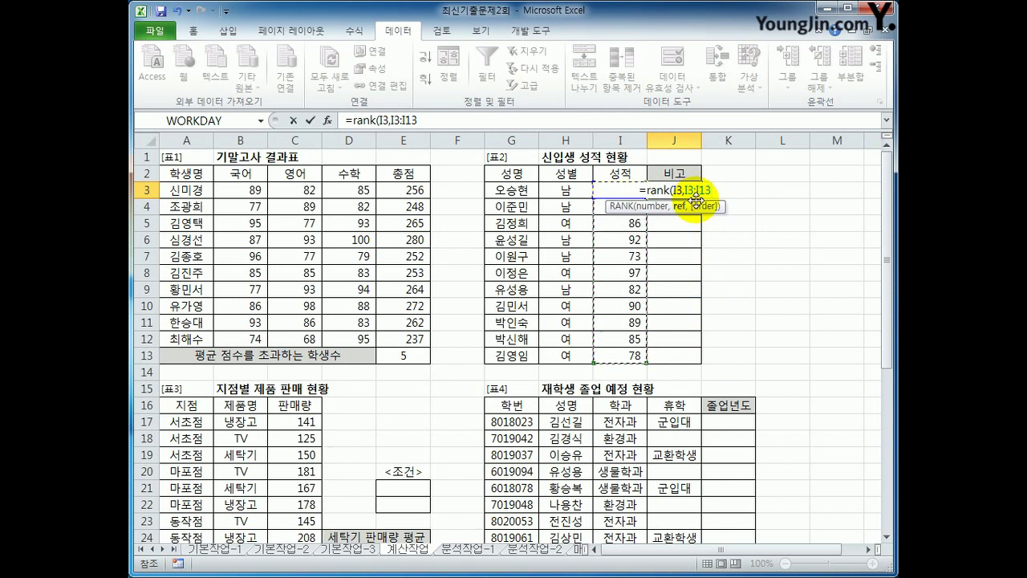
key(F4)
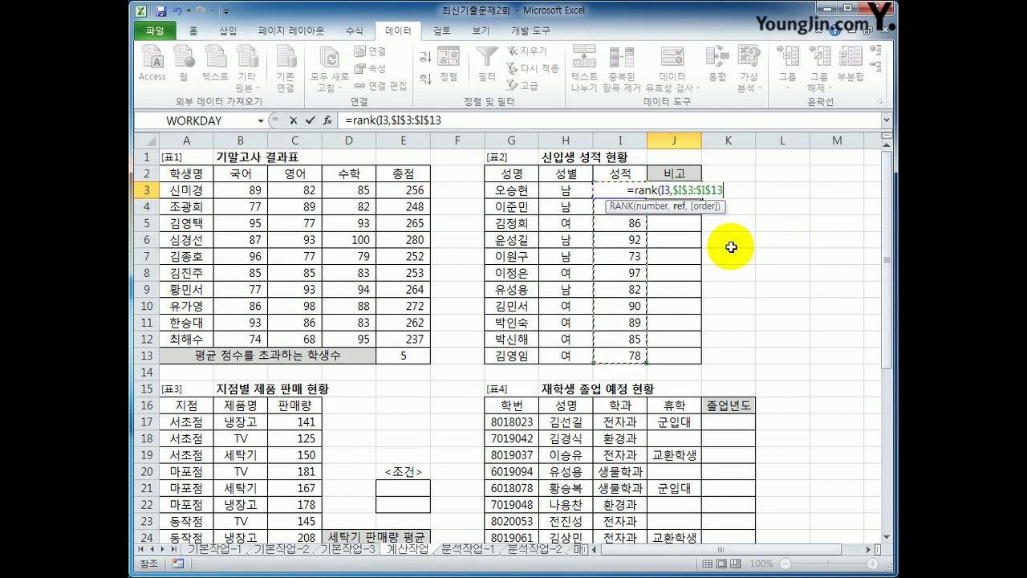
text())
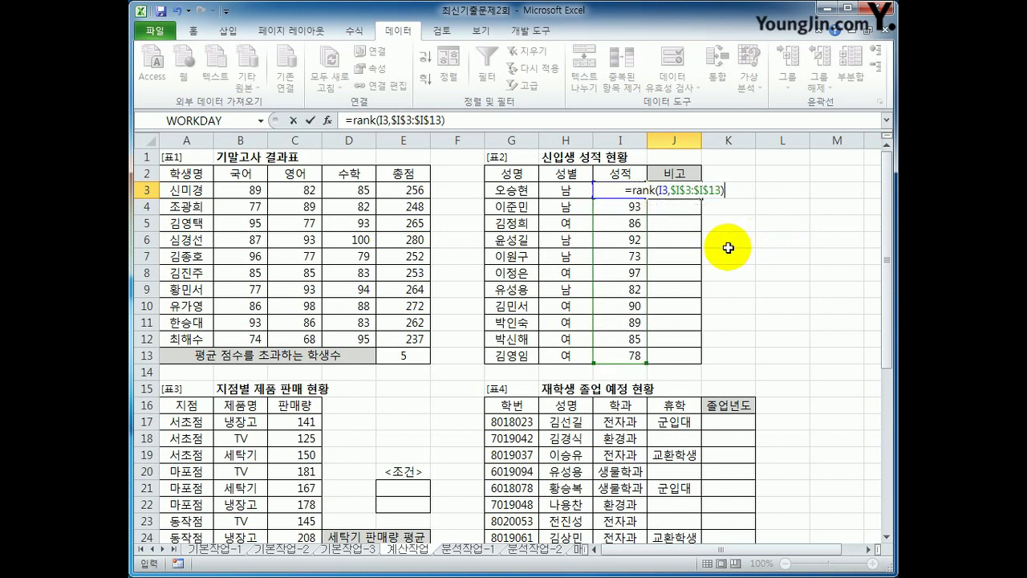
key(Return)
click(678, 191)
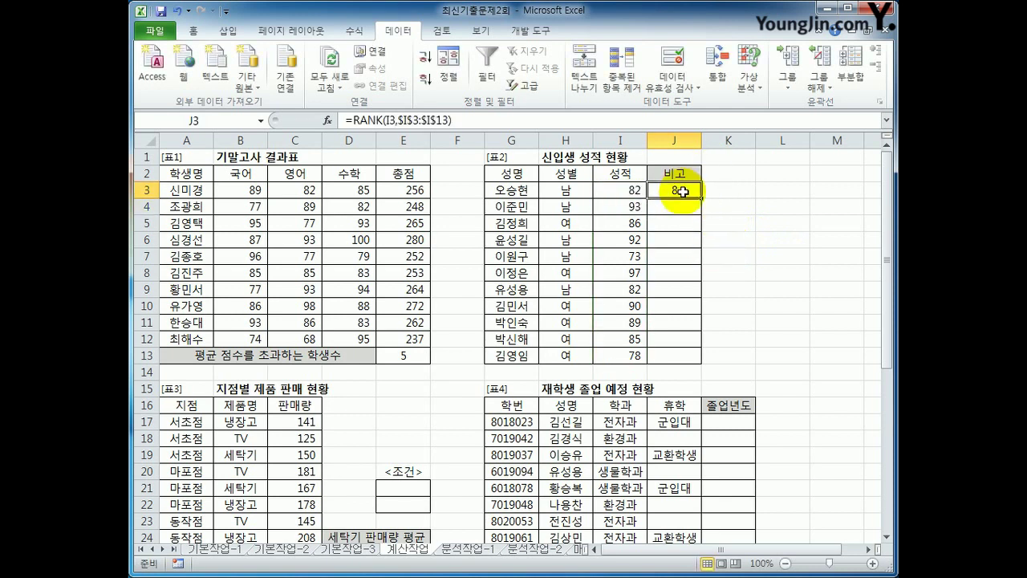
drag(703, 198, 698, 354)
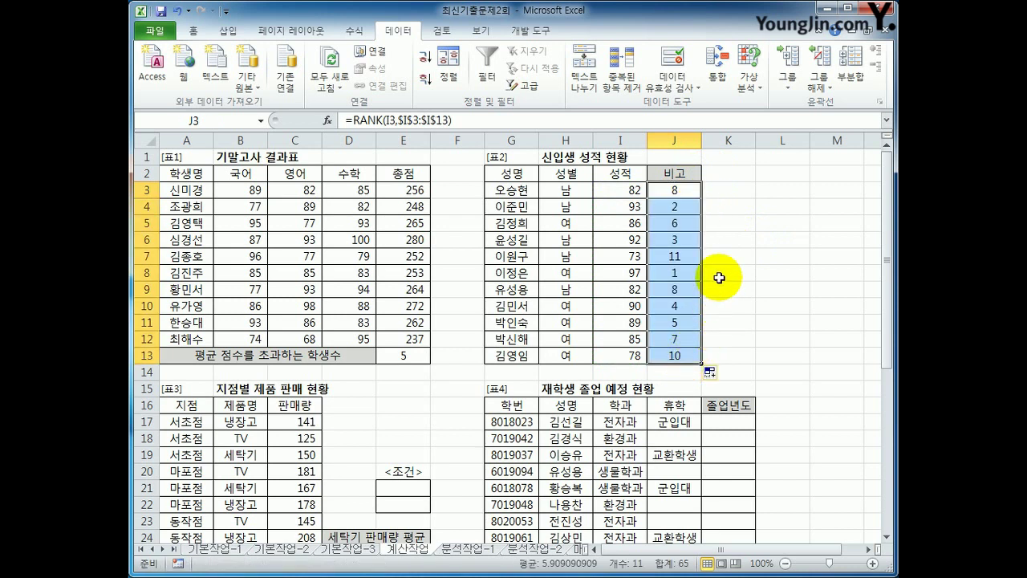
Nest the RANK formula in J3 inside a CHOOSE function as its index argument
click(674, 193)
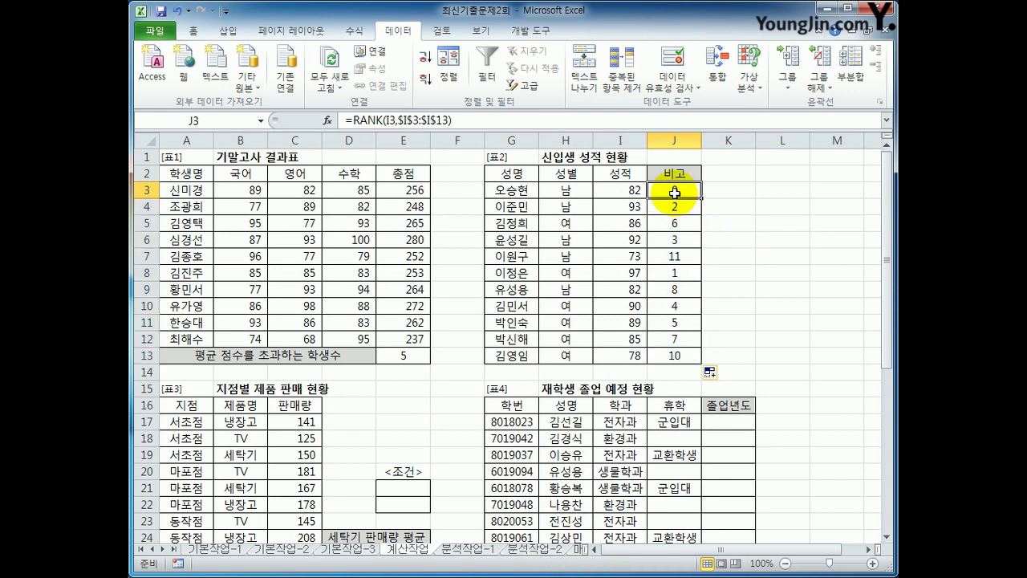
click(371, 121)
text(ch)
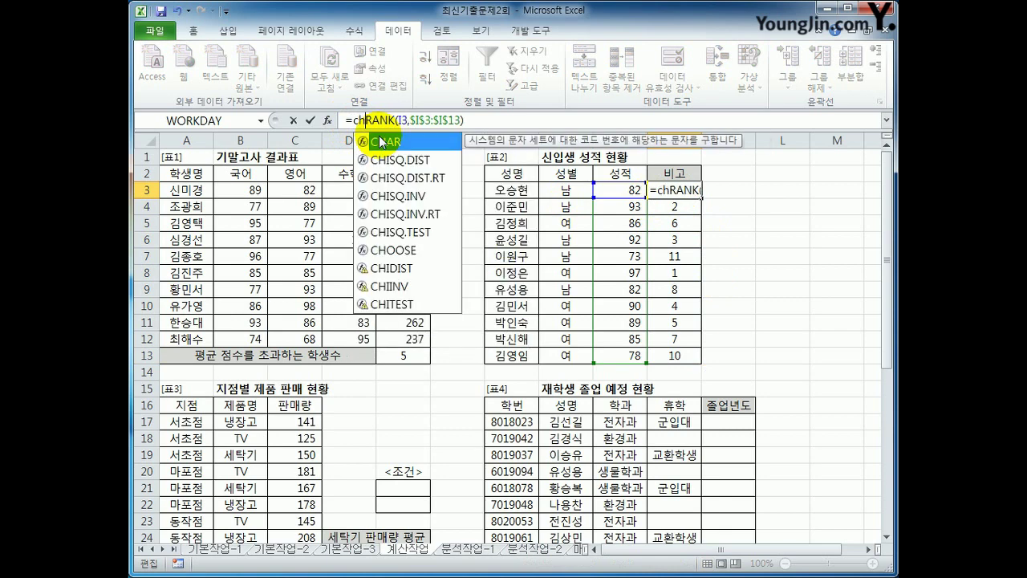
text(o)
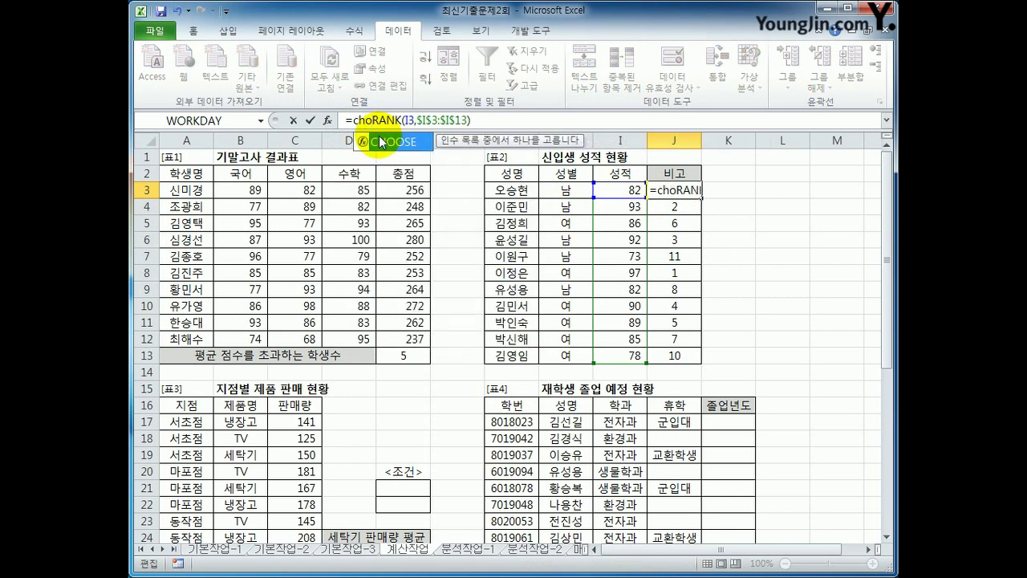
double_click(381, 142)
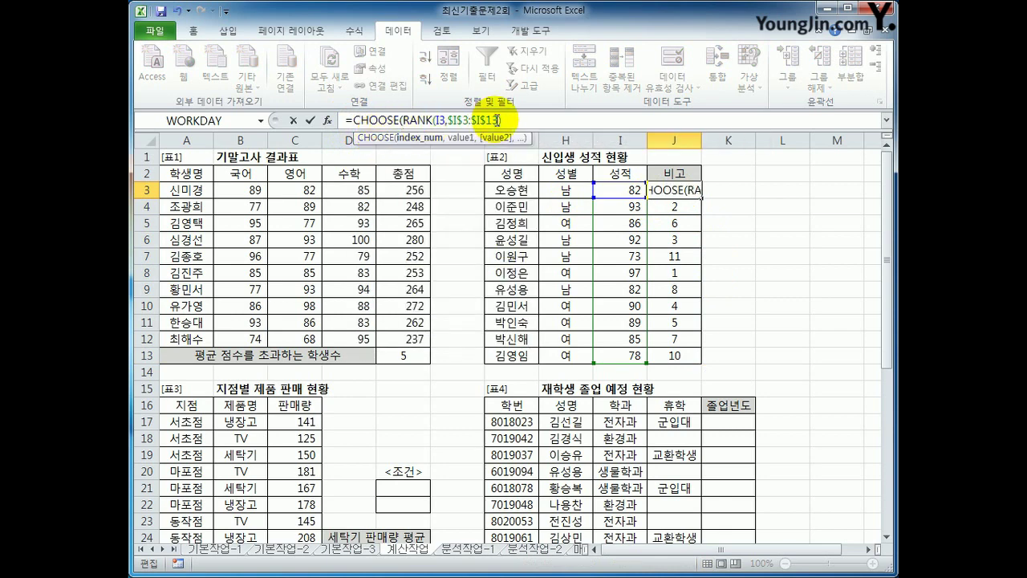
Complete the CHOOSE formula in J3 with the values "수석" and "차석", and fill it down to J13
click(504, 120)
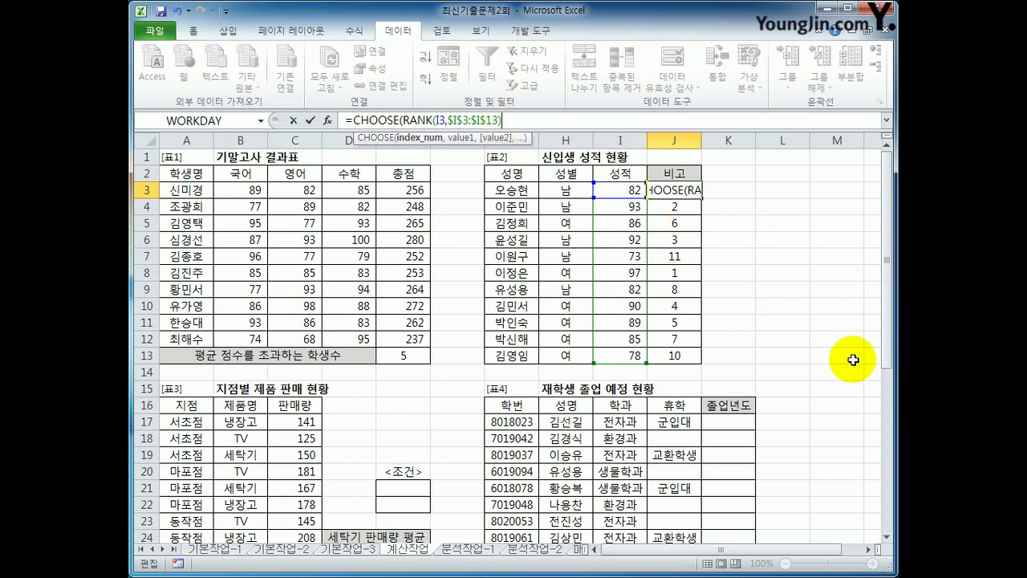
text(,)
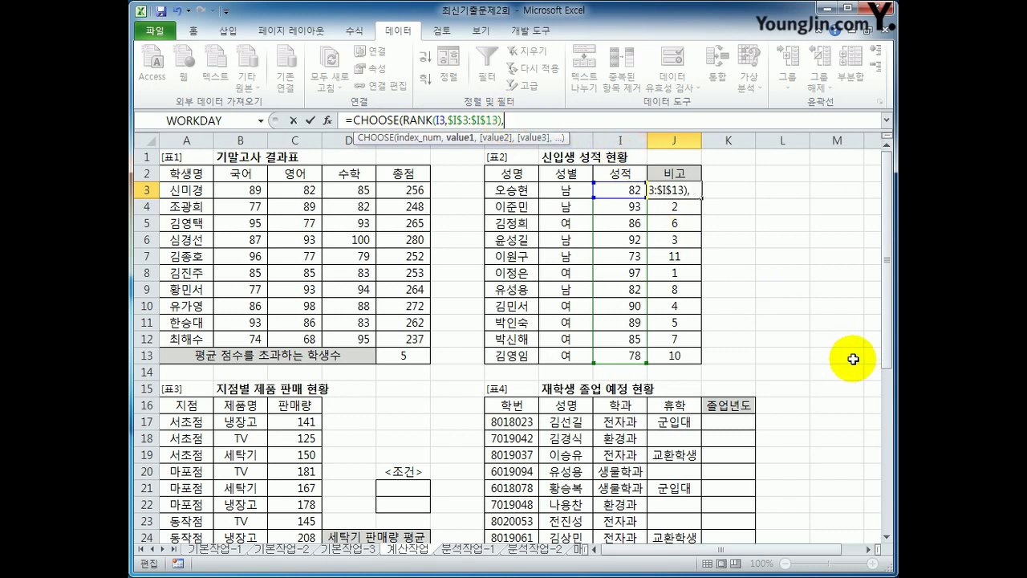
text("수석)
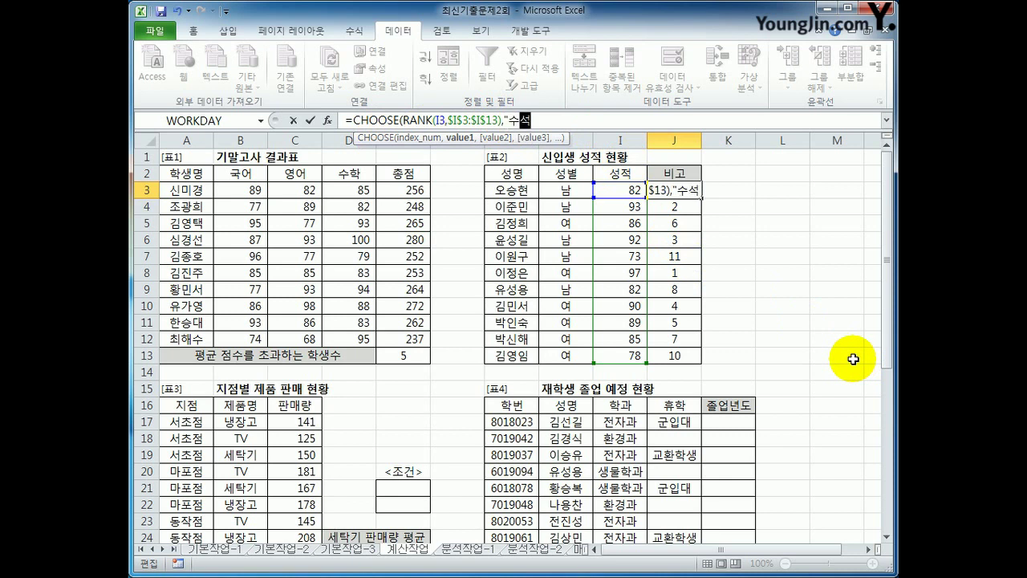
text(",")
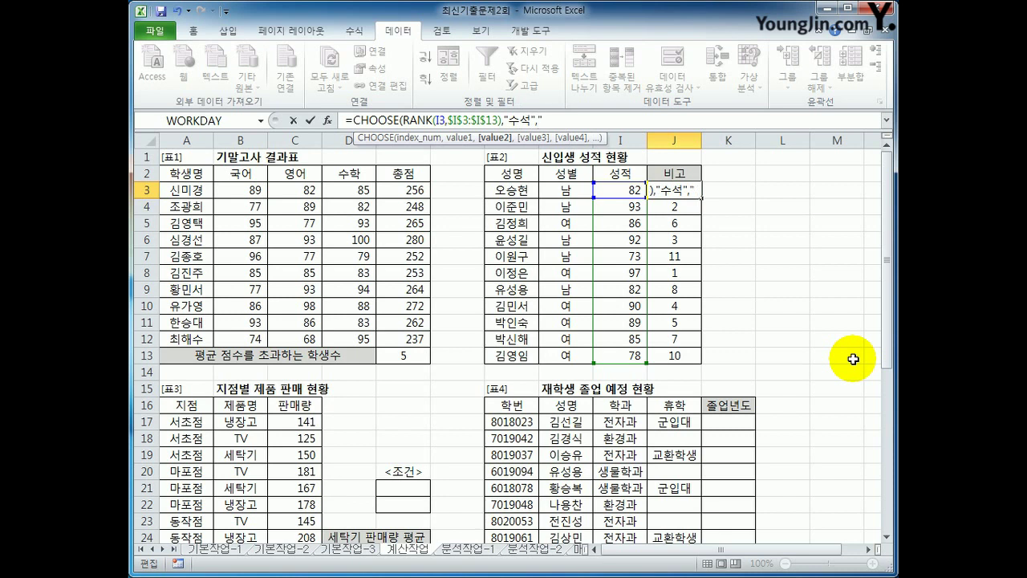
text(차석"))
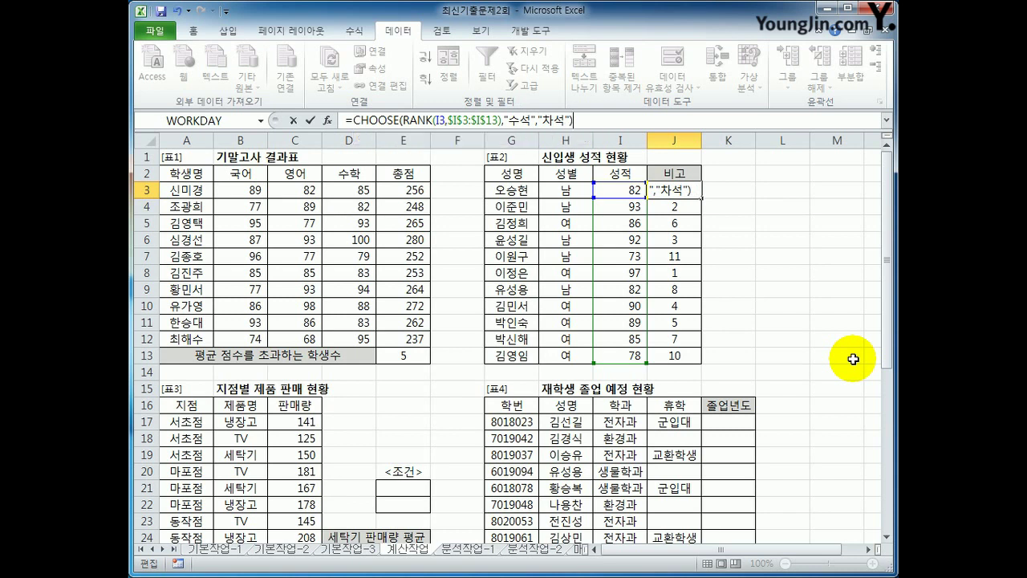
key(Return)
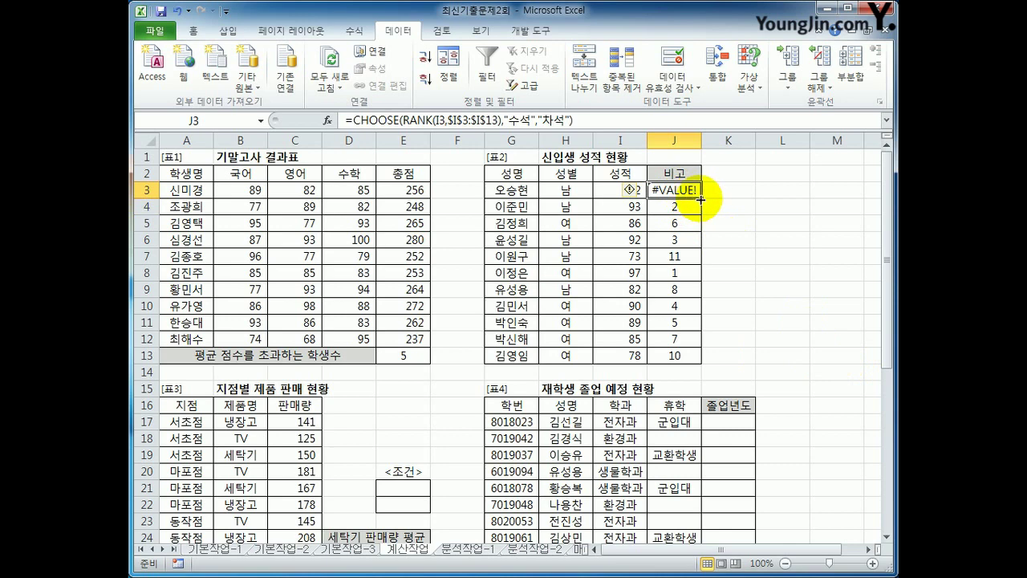
drag(695, 199, 678, 358)
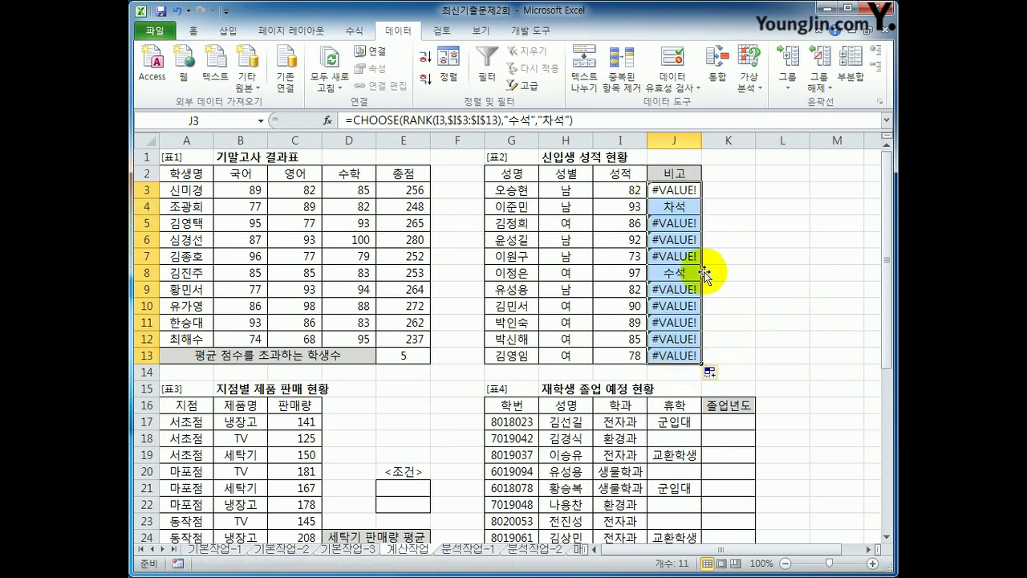
click(674, 273)
click(678, 193)
click(676, 207)
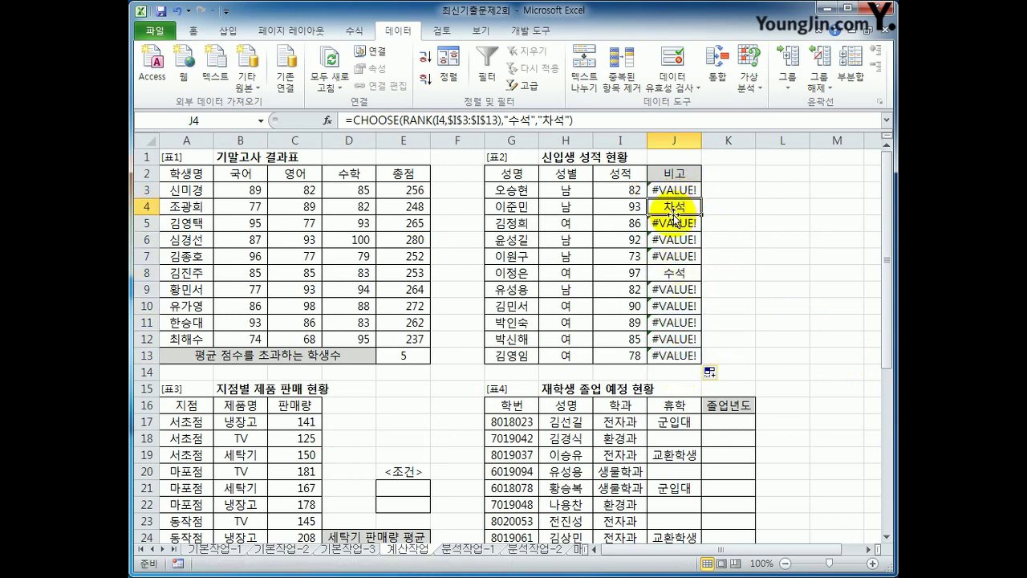
Wrap the CHOOSE formula in J3 in an IFERROR function as its value argument
click(676, 193)
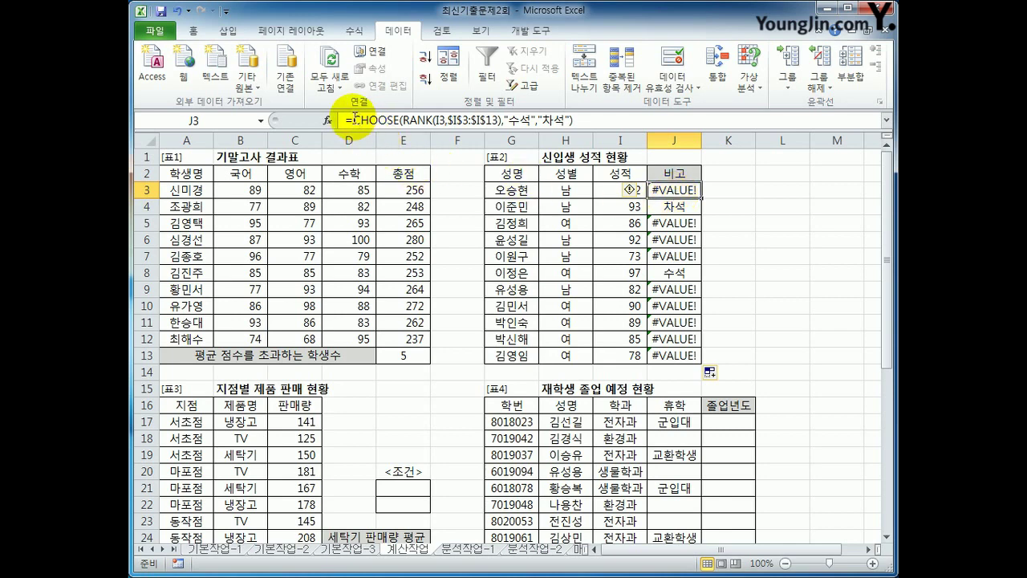
click(353, 118)
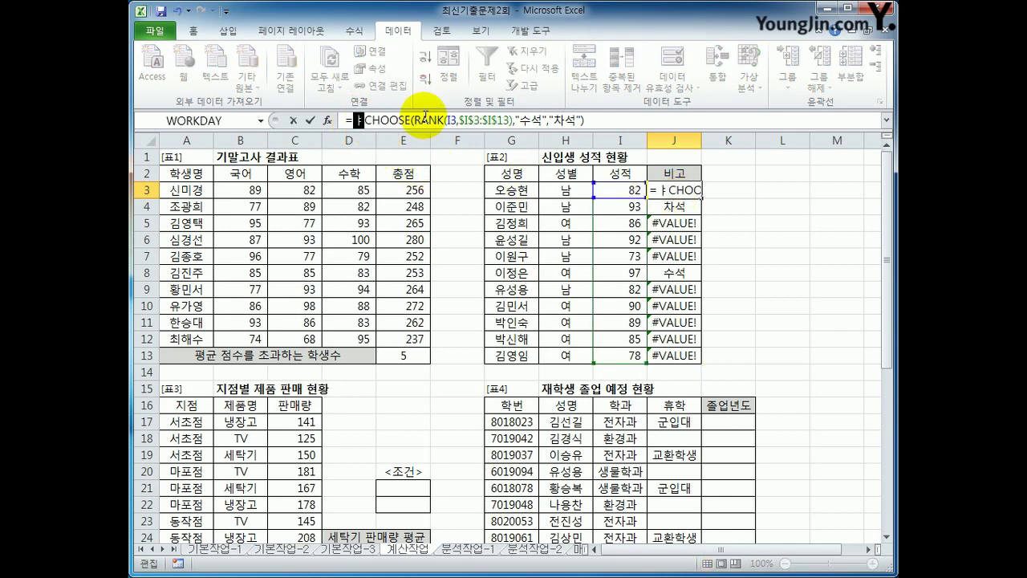
text(if)
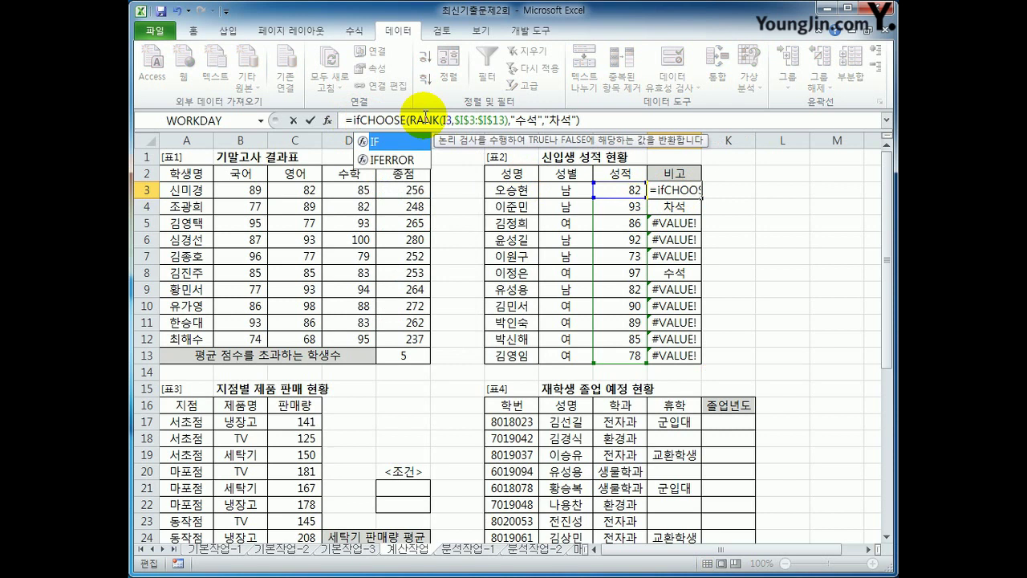
text(e)
key(Tab)
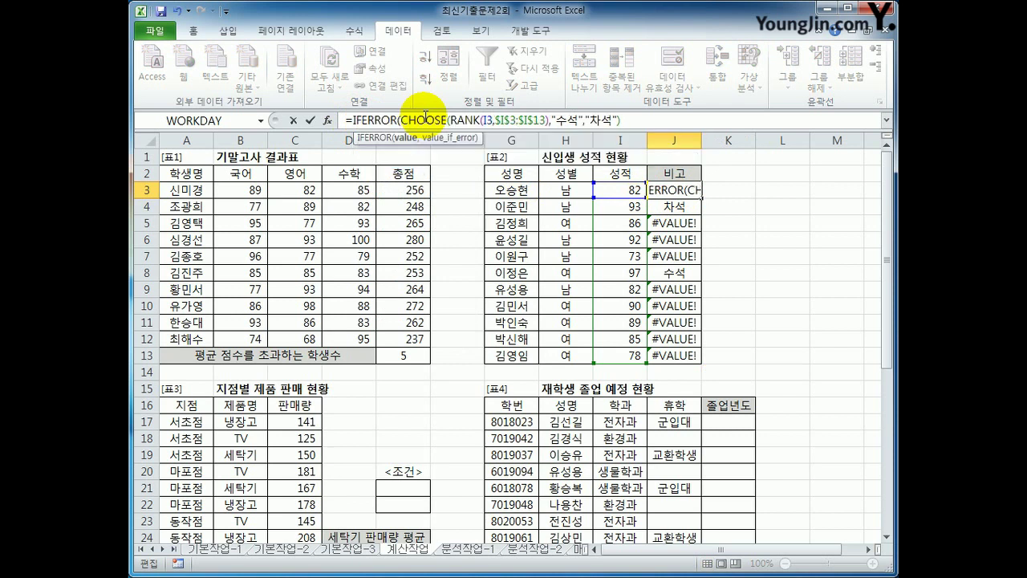
Complete the IFERROR formula in J3 with an empty string "" as the error value, and fill it down to J13
drag(400, 118, 482, 121)
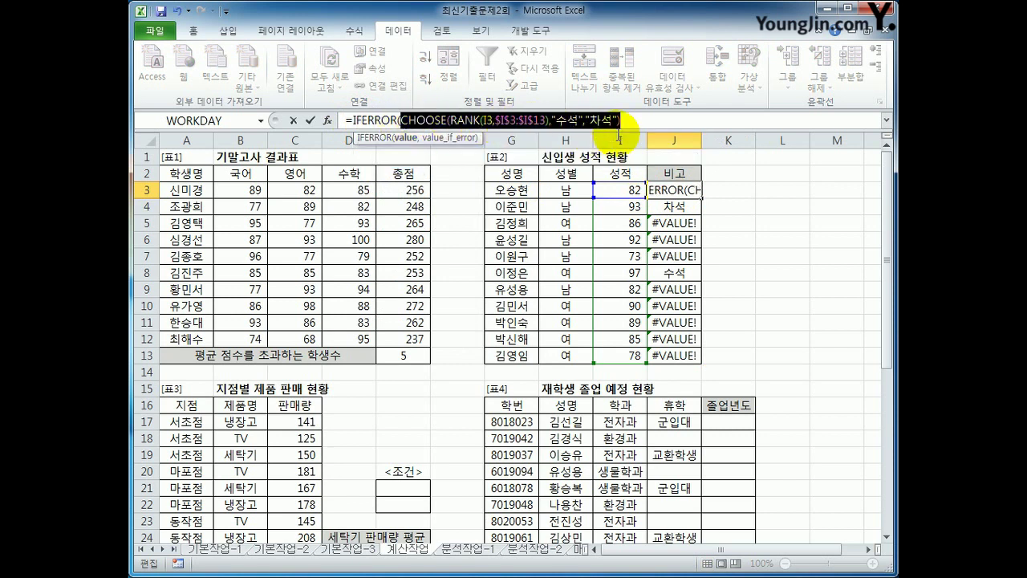
click(624, 121)
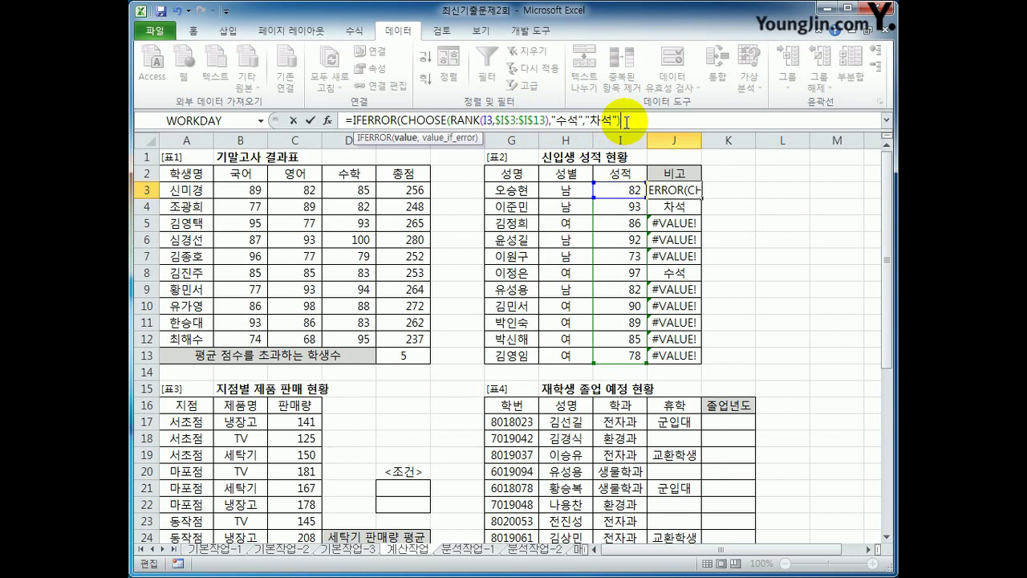
text(,)
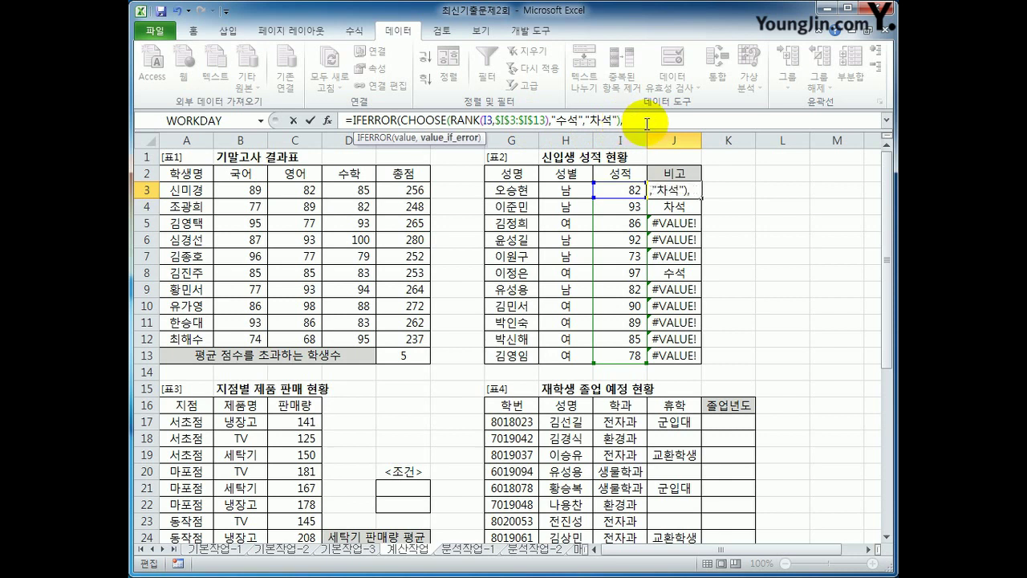
text("차석"))
key(Return)
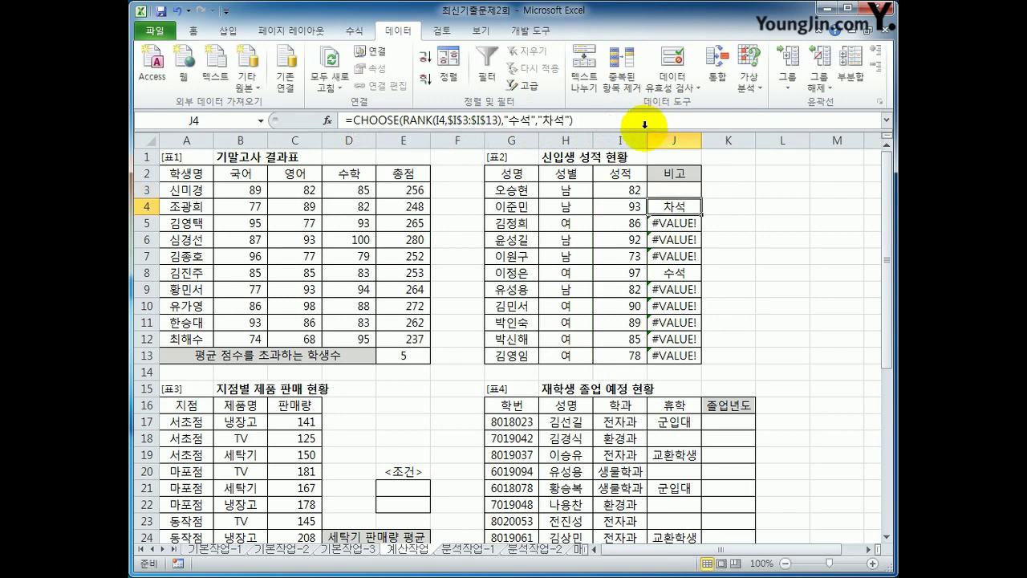
click(690, 193)
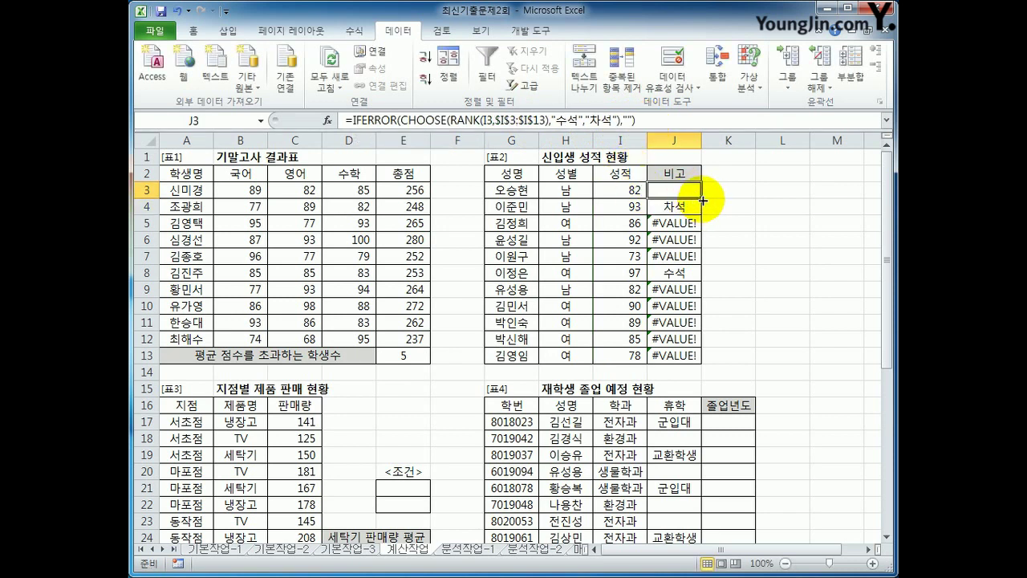
drag(702, 199, 698, 360)
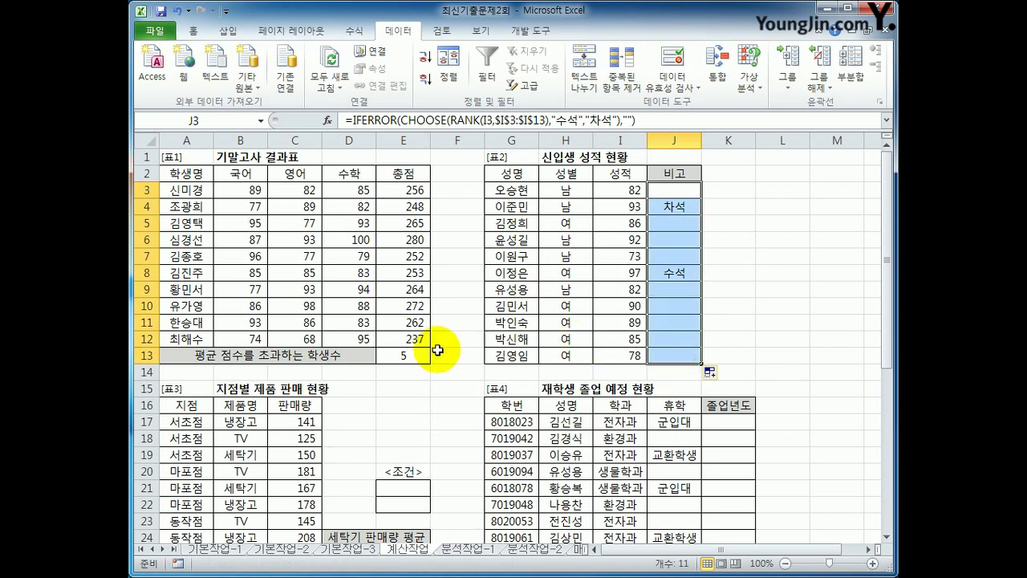
Copy the 제품명 heading in B16 and 세탁기 in B19 into the <조건> cells E21:E22 of 표3
click(403, 489)
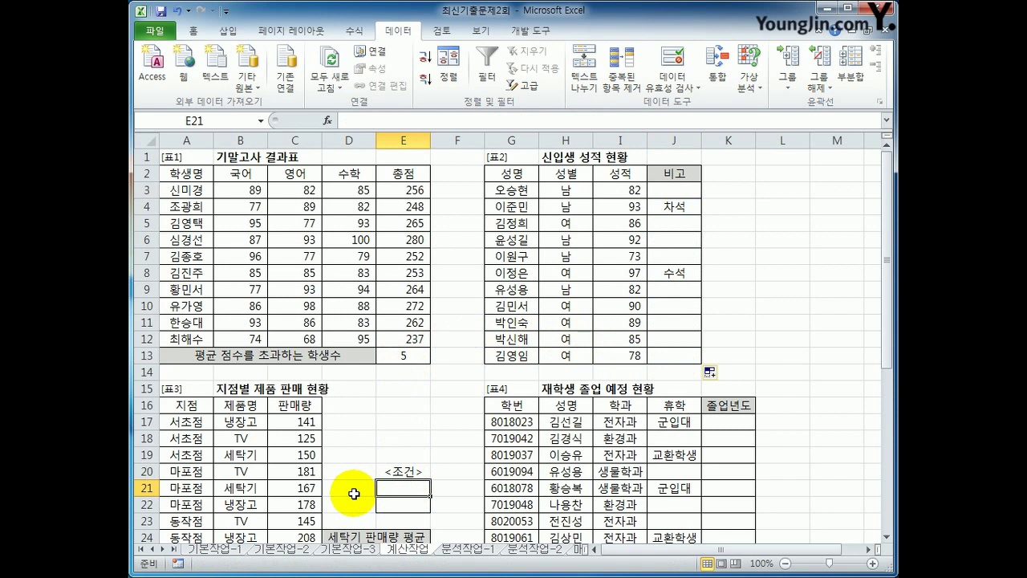
scroll(186, 390, down, 2)
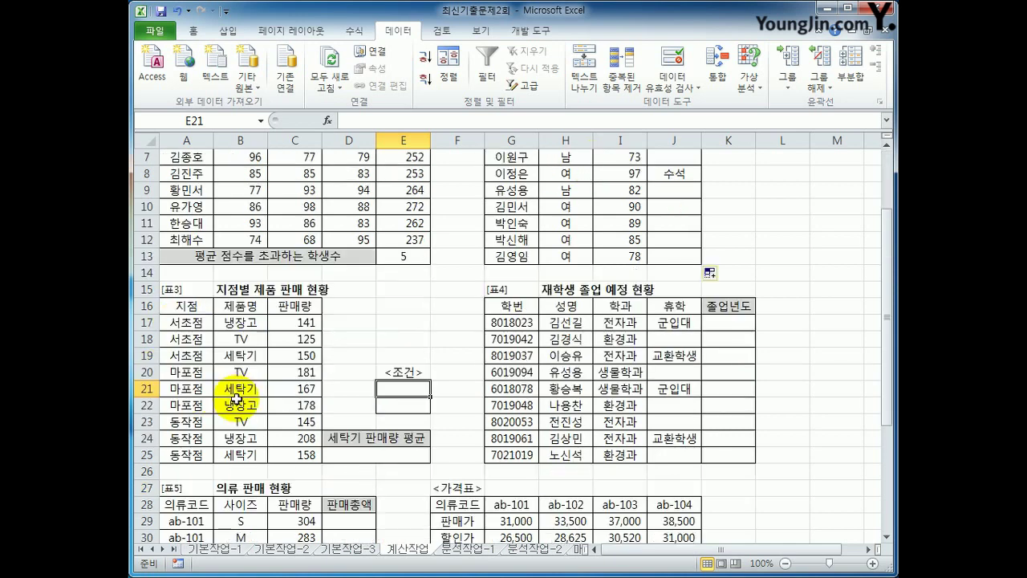
click(258, 323)
drag(245, 308, 244, 324)
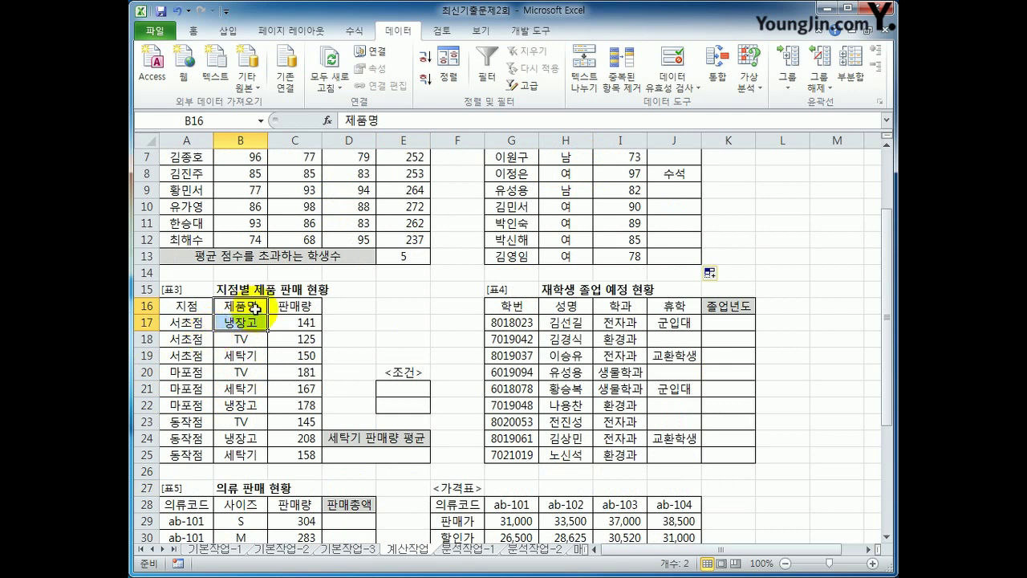
click(242, 307)
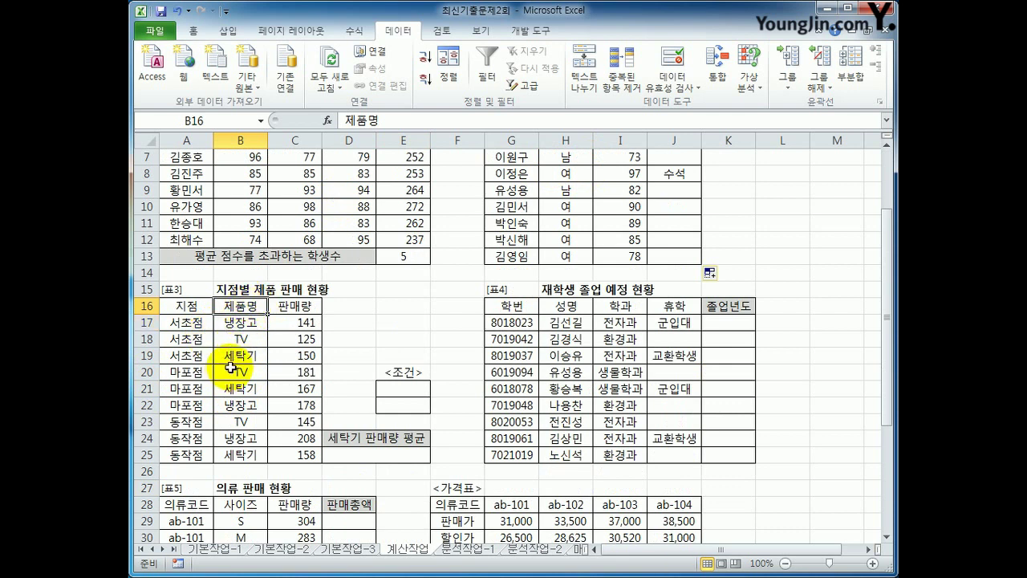
ctrl+click(239, 359)
key(ctrl+c)
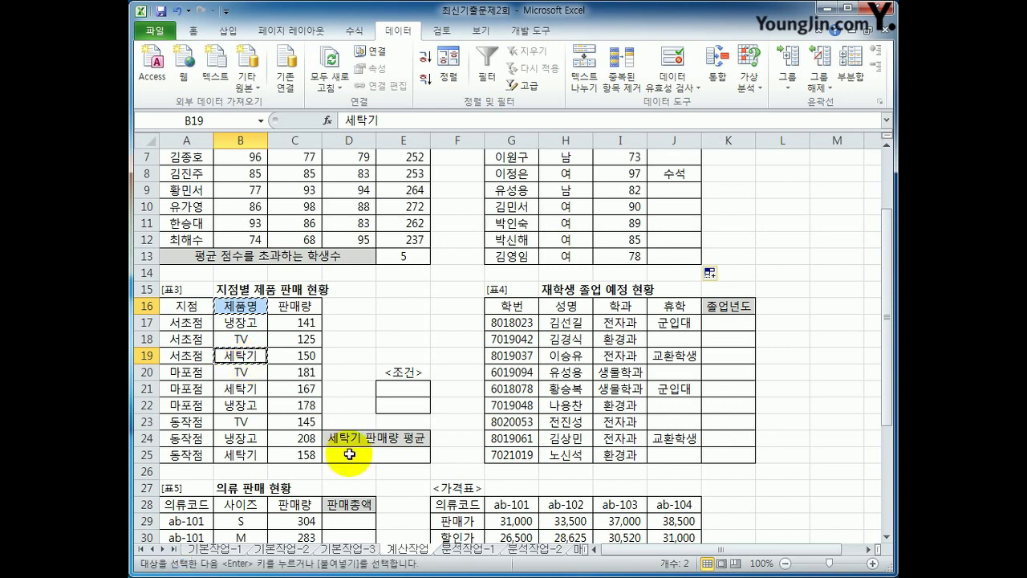
click(403, 388)
key(ctrl+v)
Enter a DAVERAGE formula in D25 with database A16:C25, field C16 and criteria E21:E22
click(374, 454)
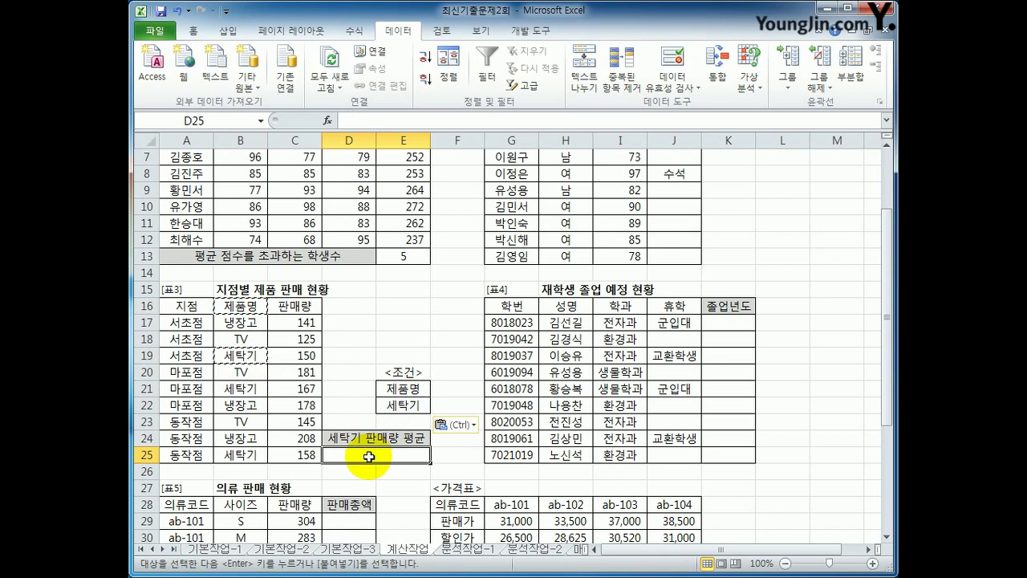
key(Escape)
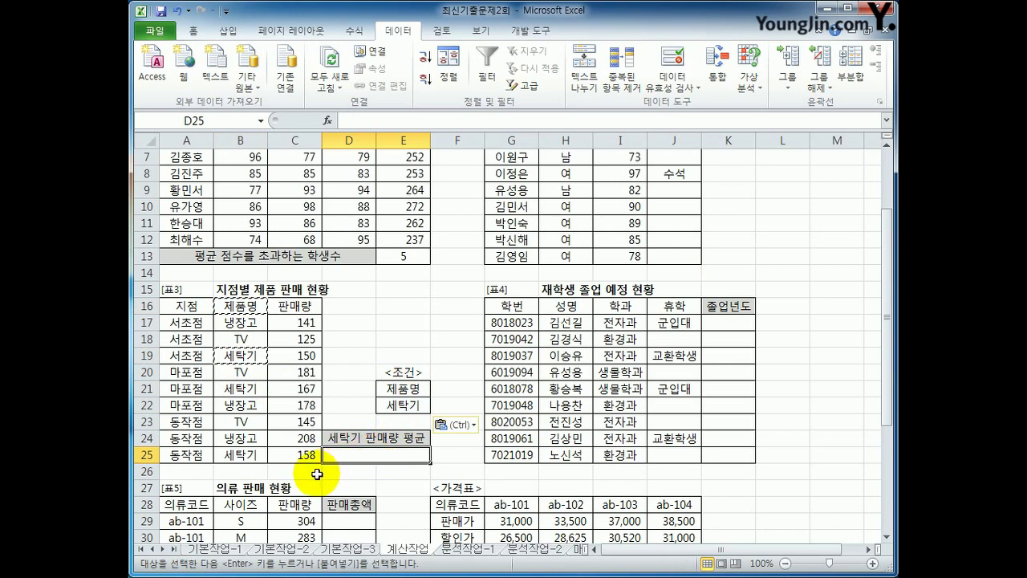
text(=da)
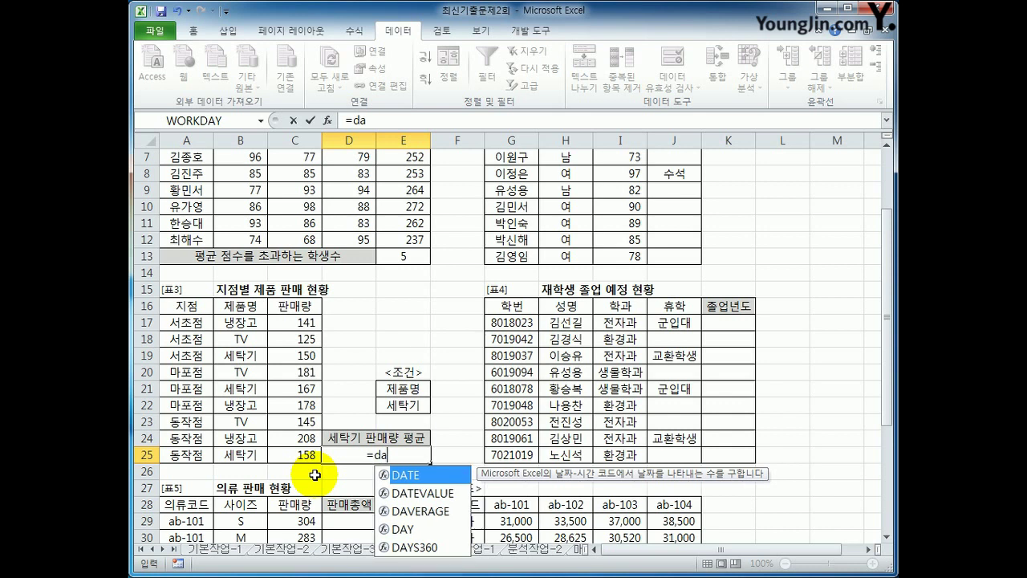
key(Down)
key(Down)
key(Tab)
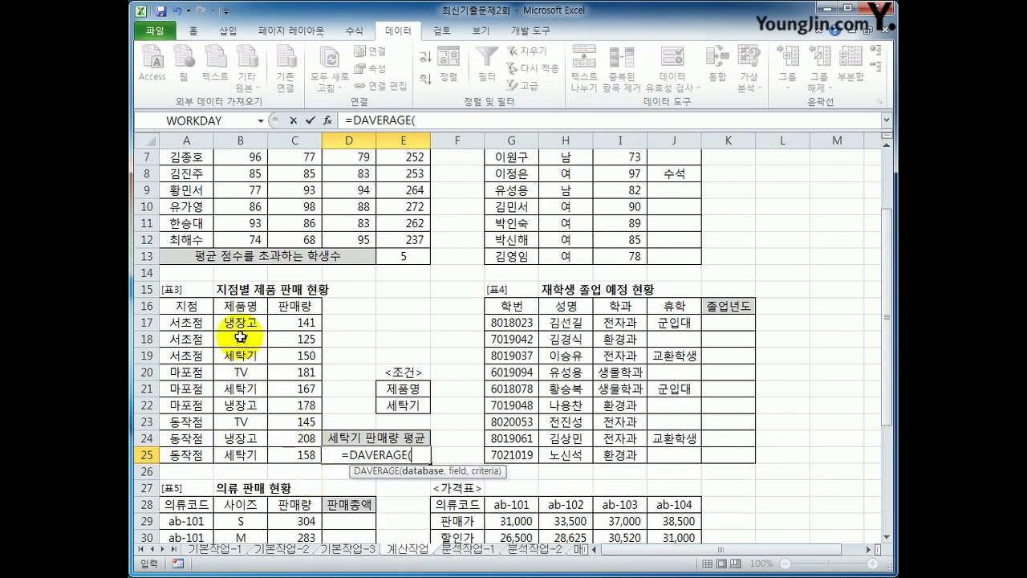
drag(195, 307, 299, 457)
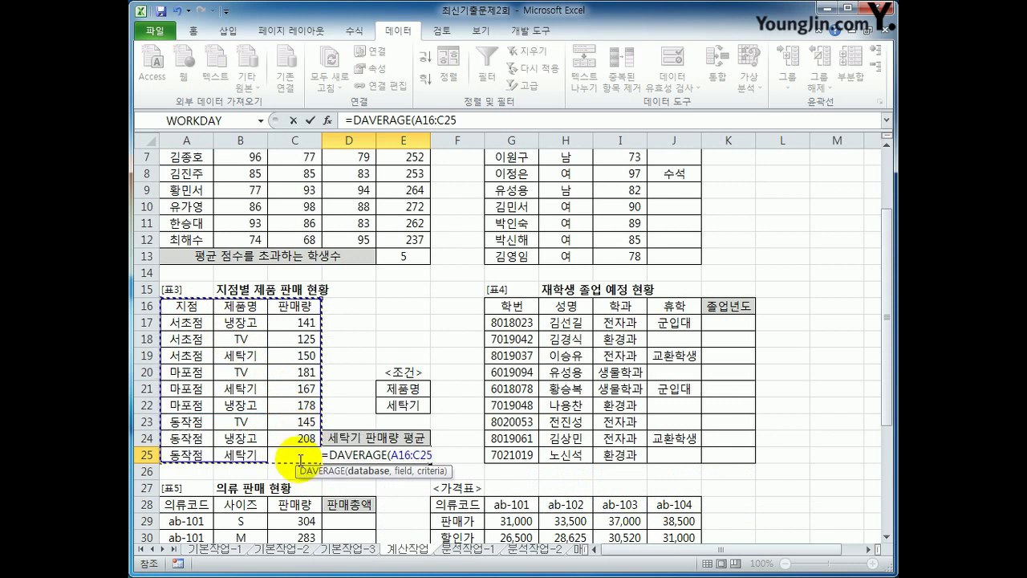
text(,)
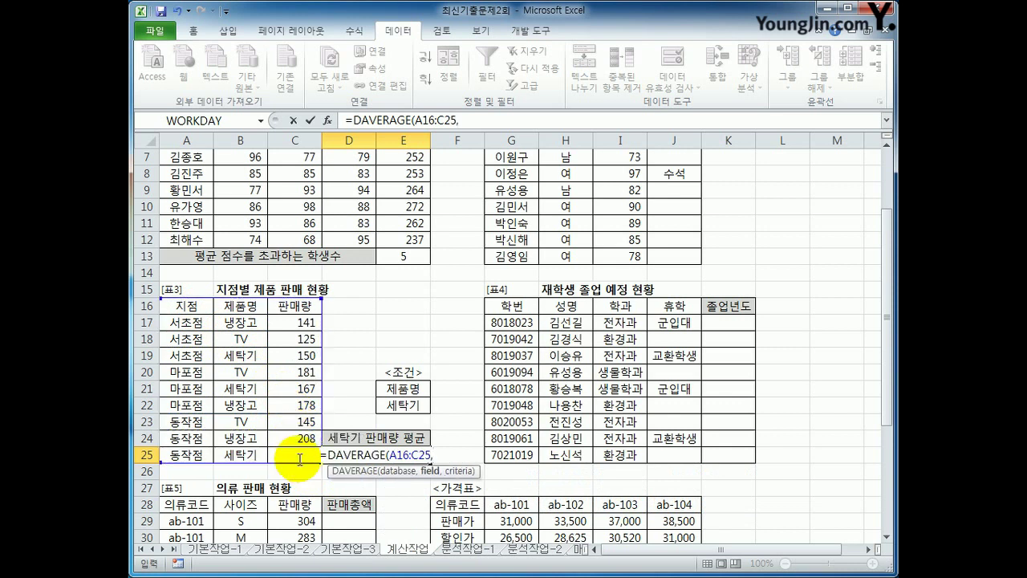
click(295, 307)
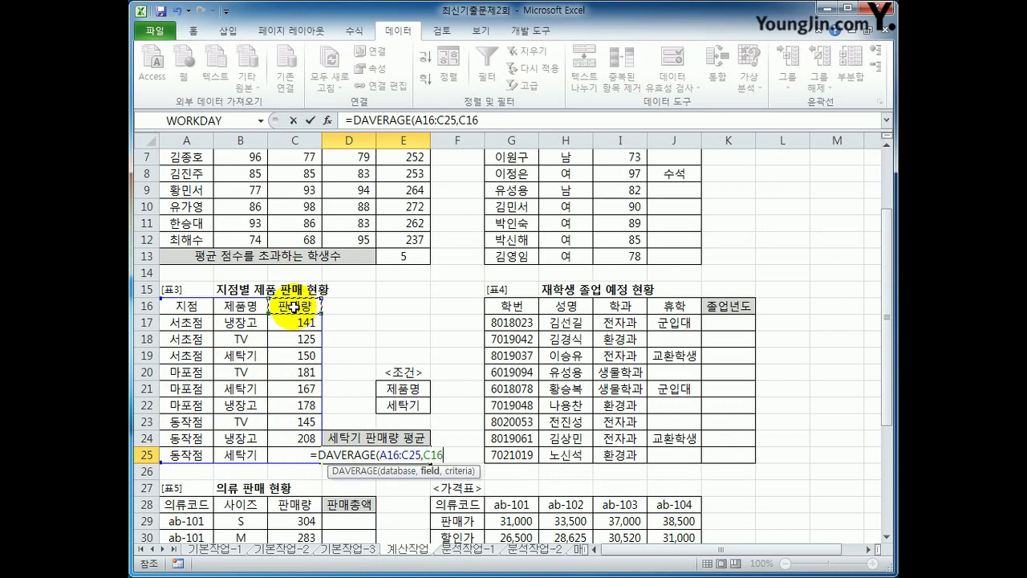
text(,)
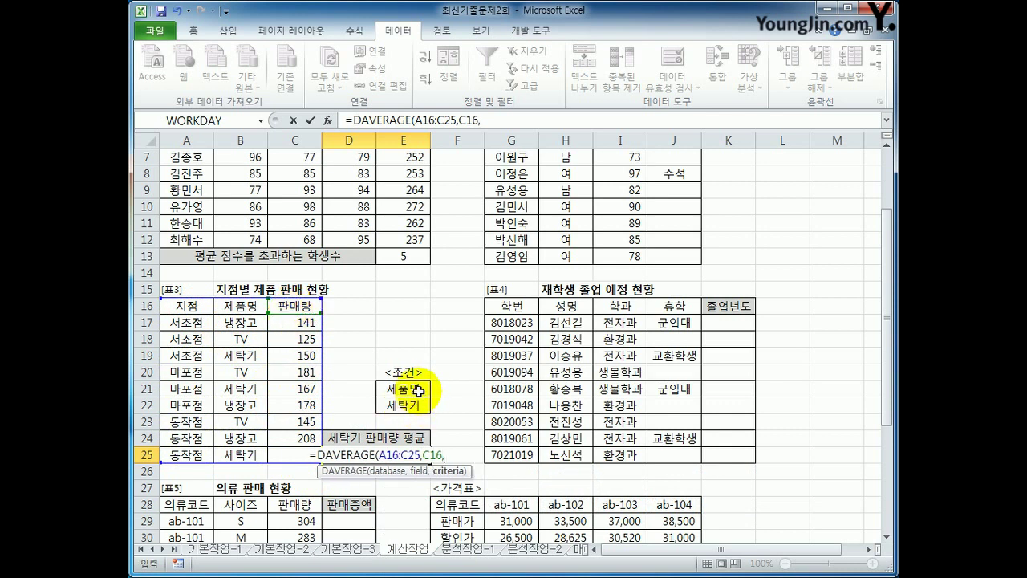
drag(403, 388, 402, 405)
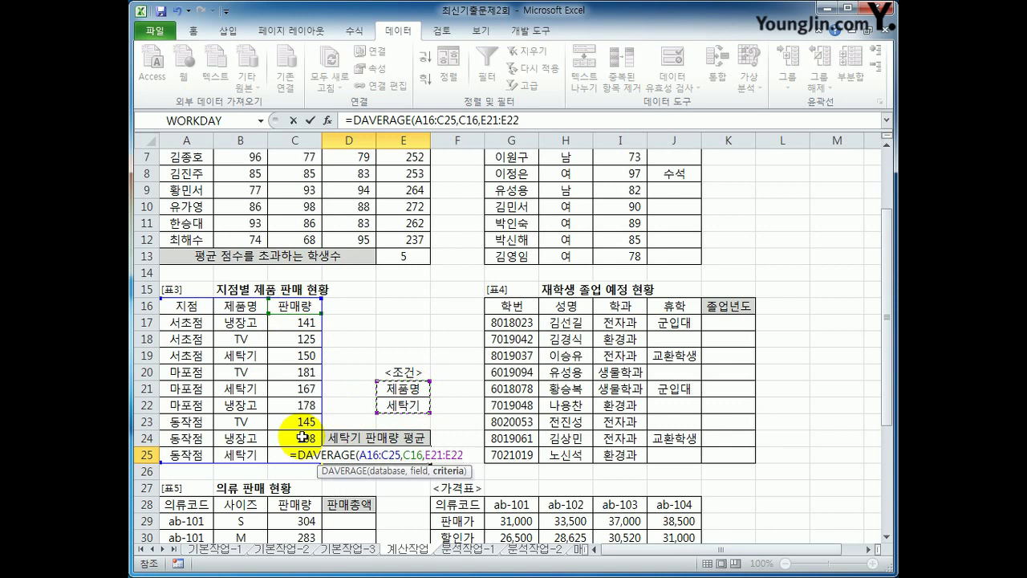
key(Return)
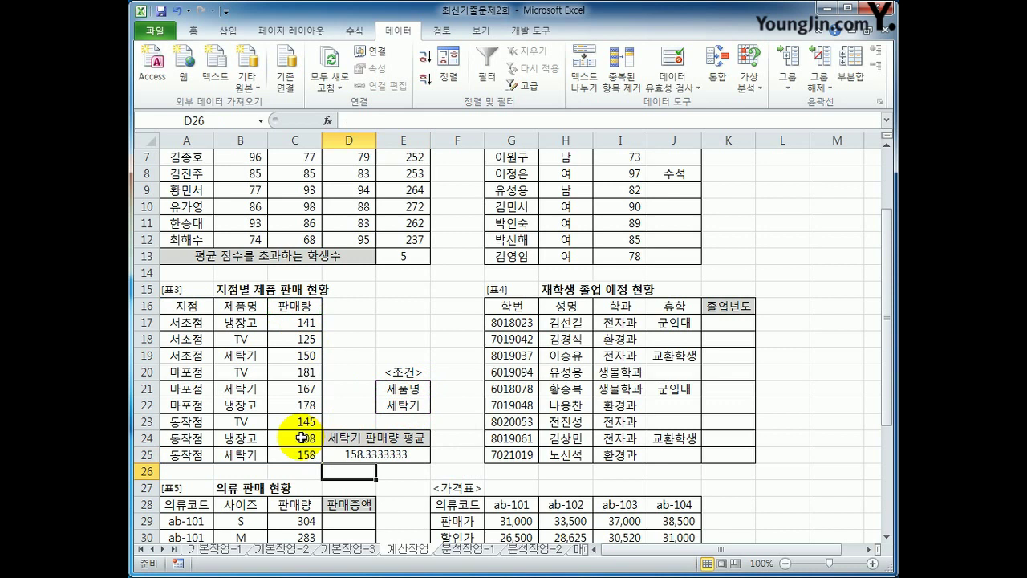
Wrap the DAVERAGE formula in D25 in a ROUNDUP function with 1 as the number of digits
click(361, 454)
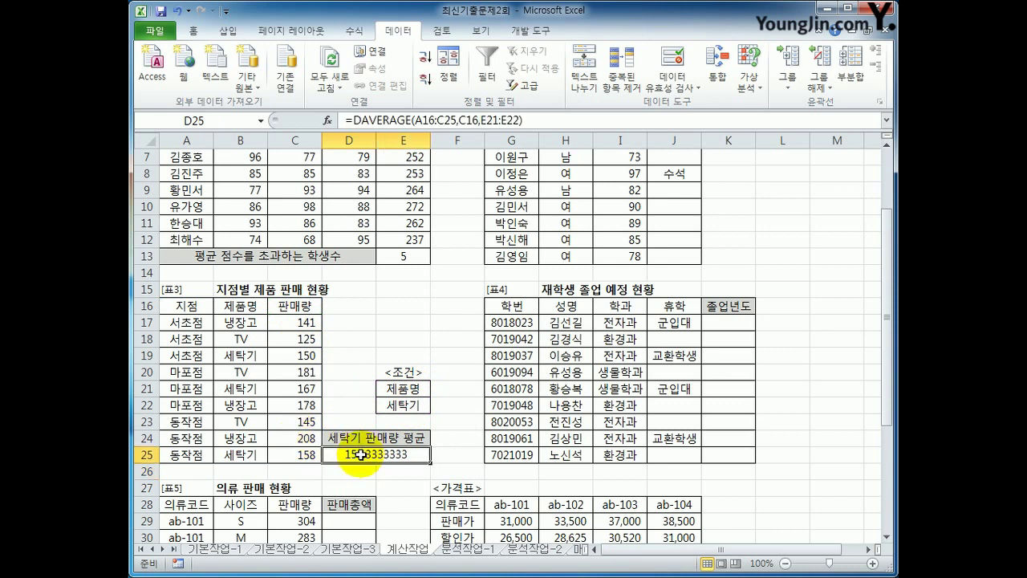
click(354, 120)
text(rou)
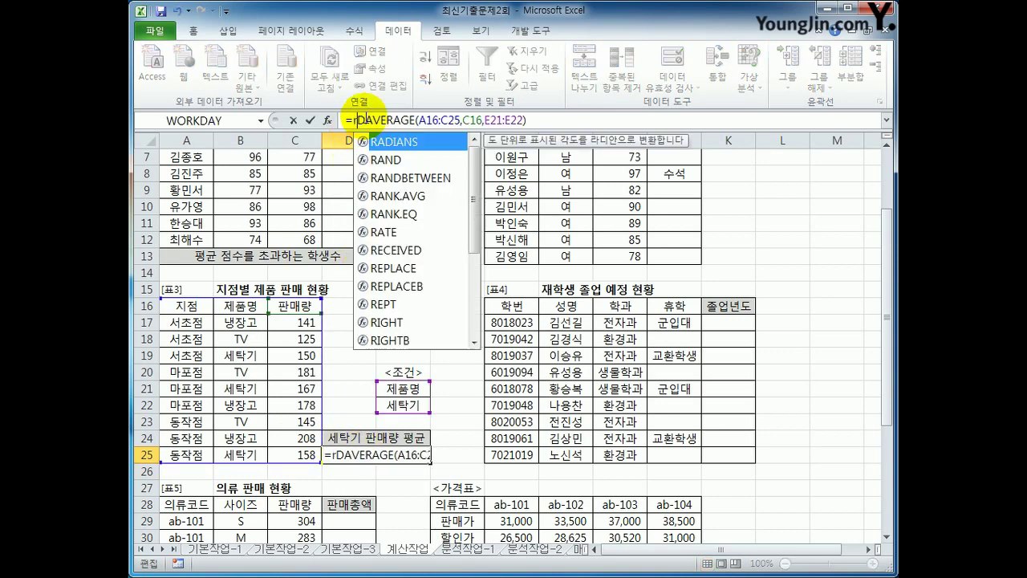
key(Down)
key(Down)
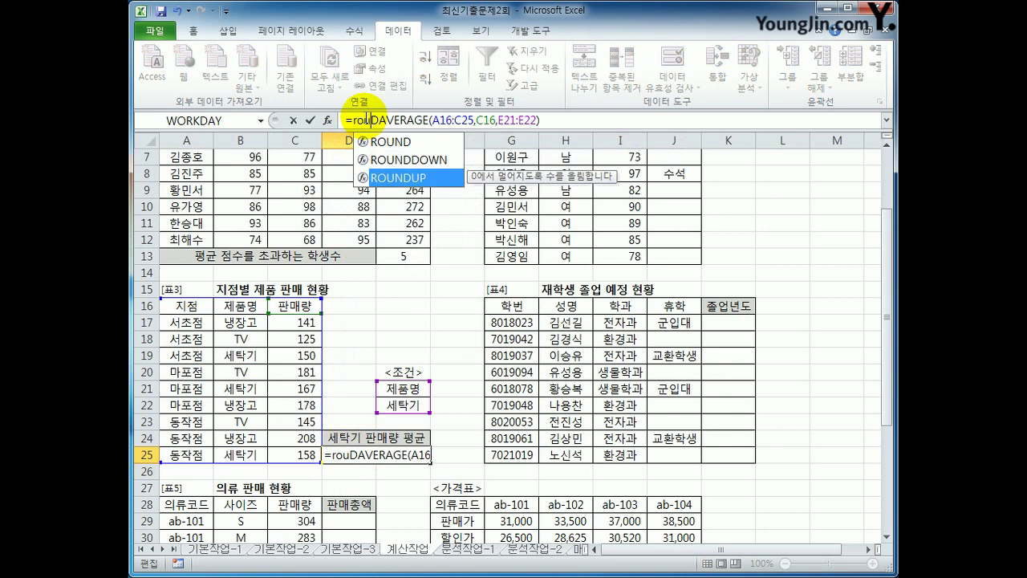
key(Tab)
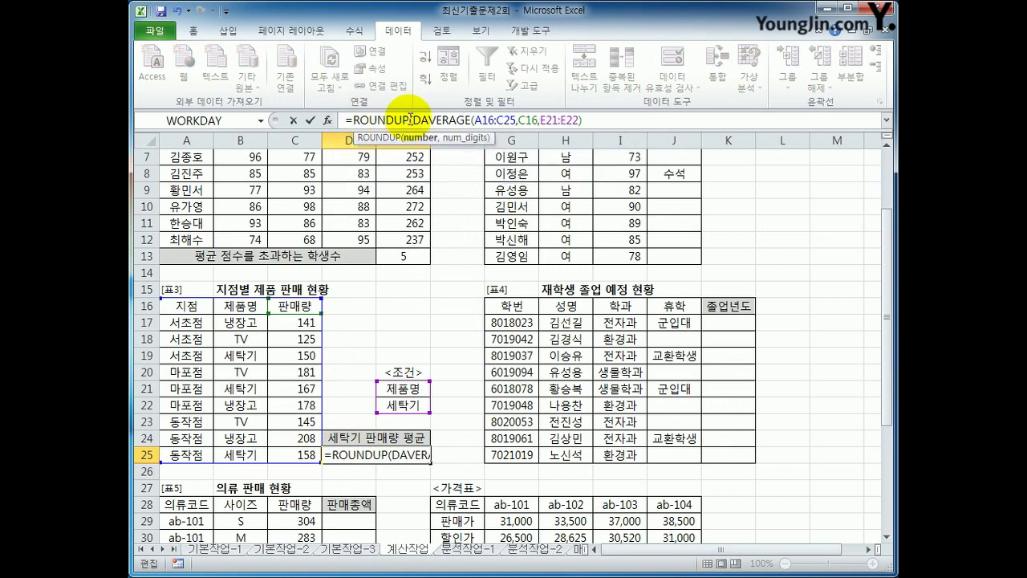
drag(413, 120, 584, 120)
click(585, 120)
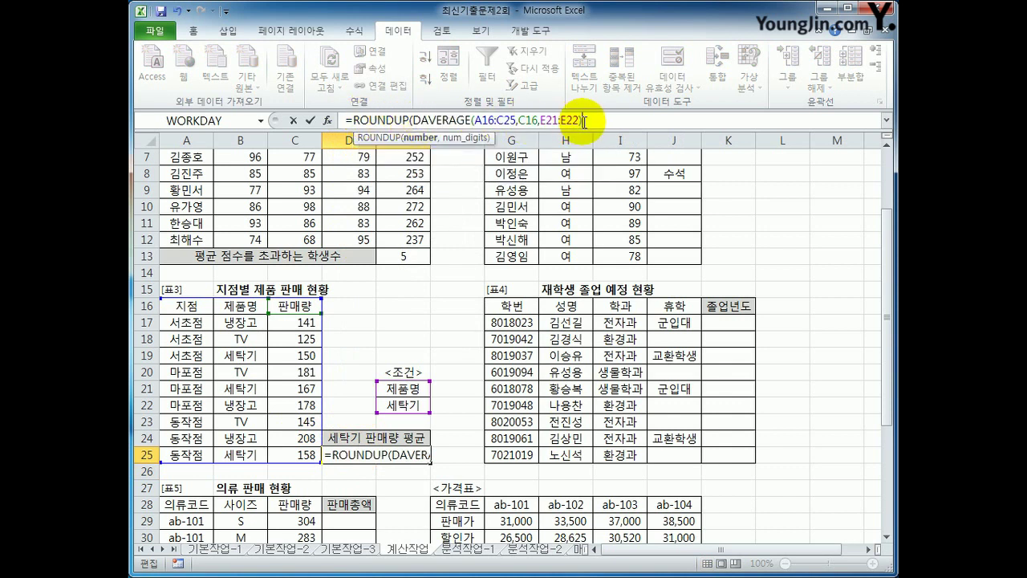
text(,)
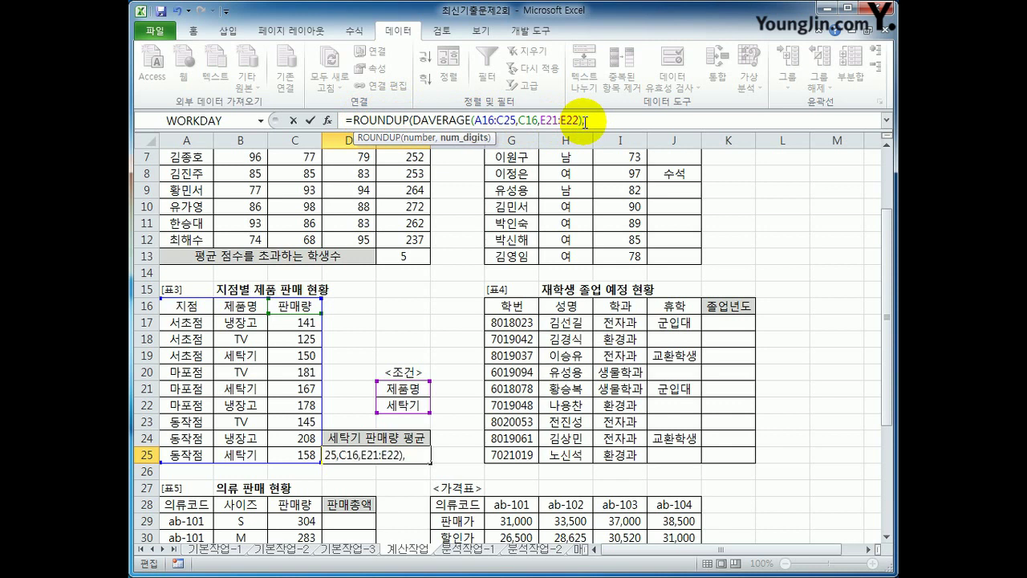
text(1)
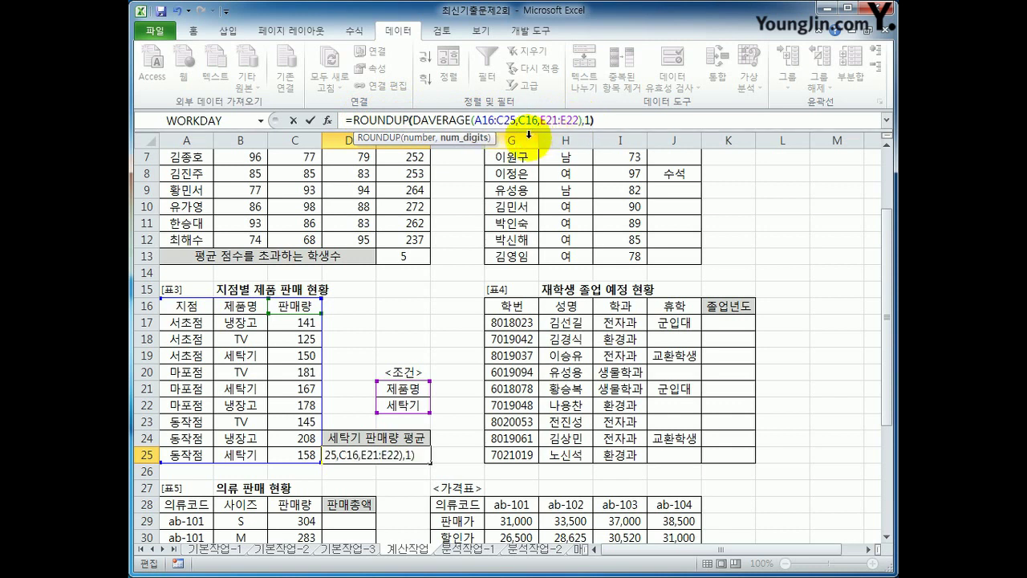
key(Return)
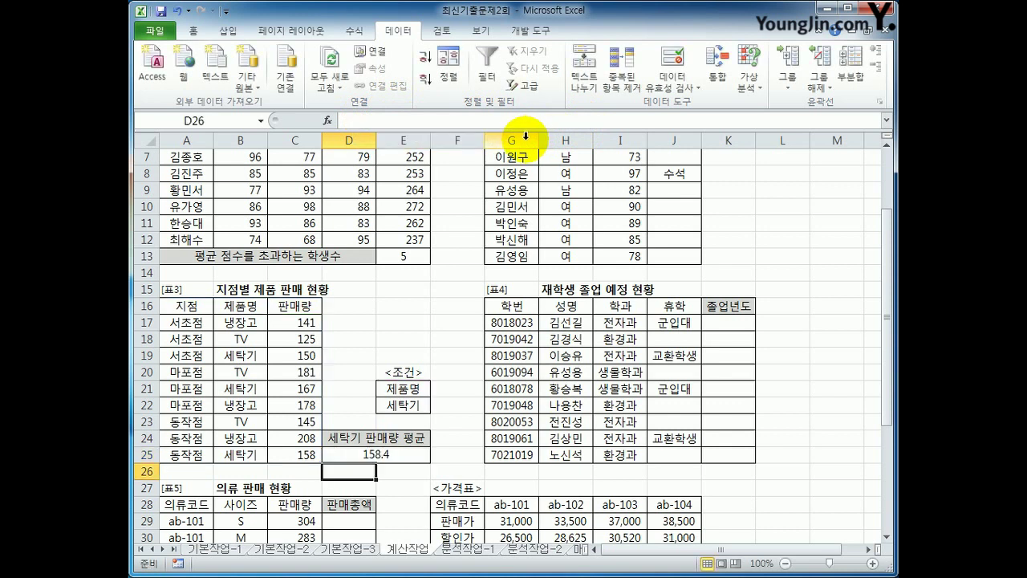
Start the 졸업년도 formula in K17 as 2000 plus MID(G17,3,2), taking two characters of the 학번 from the third
click(726, 322)
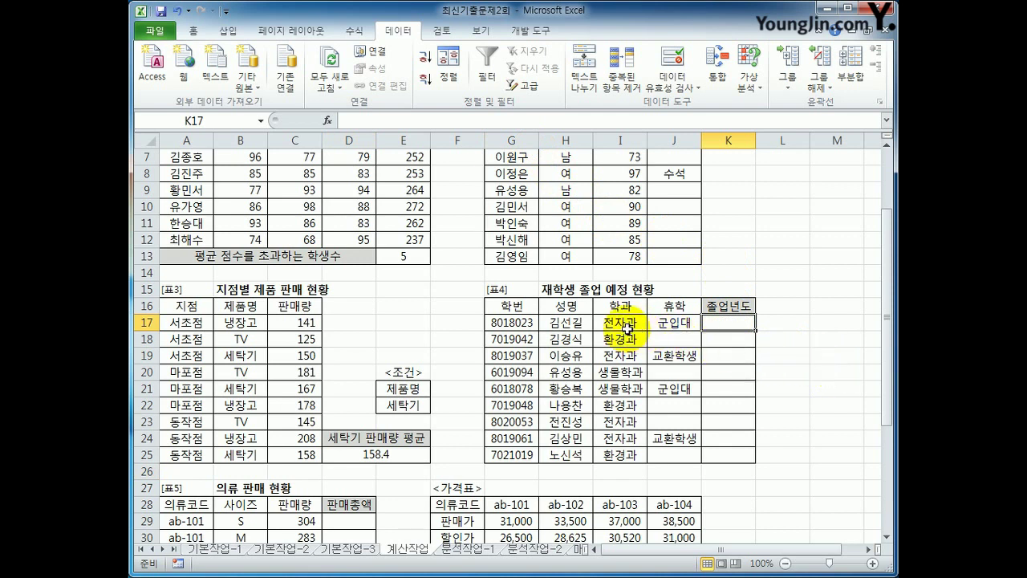
click(527, 322)
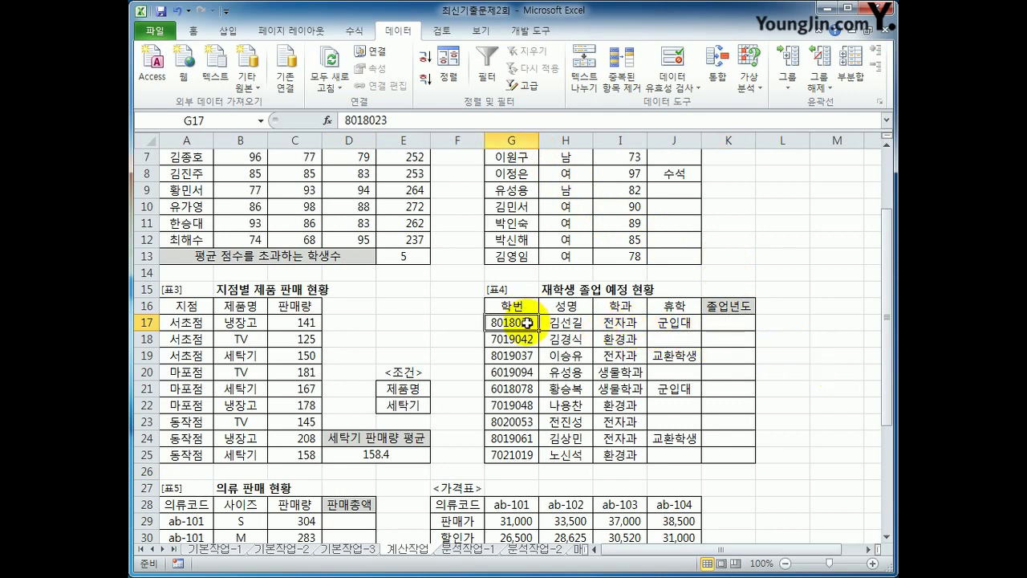
click(680, 324)
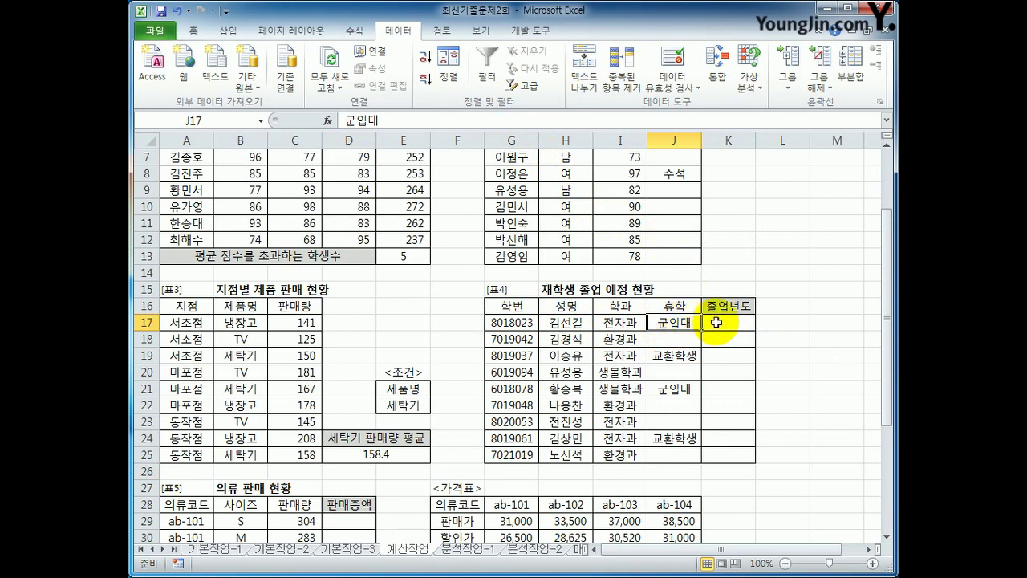
click(715, 321)
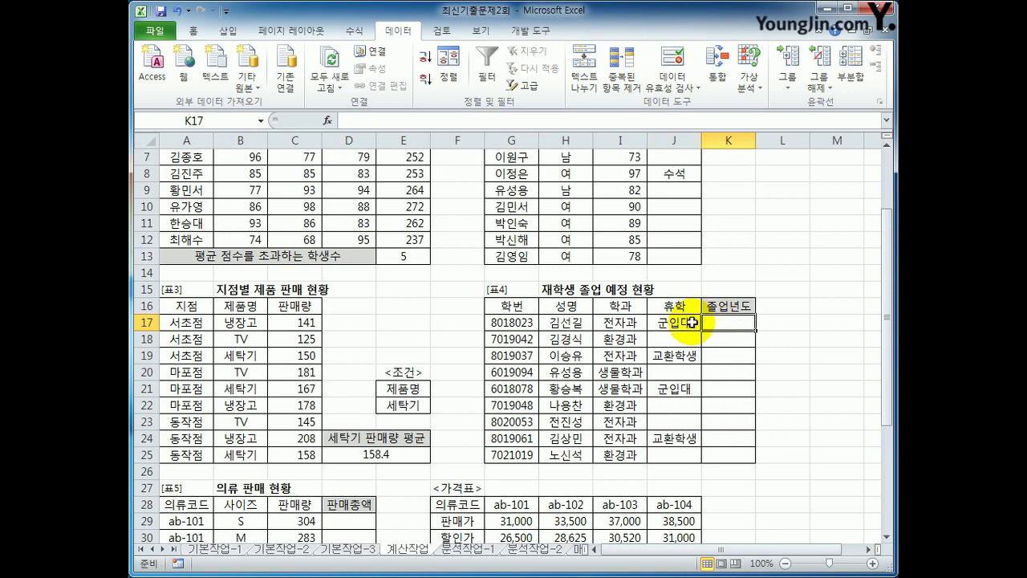
text(=2000+)
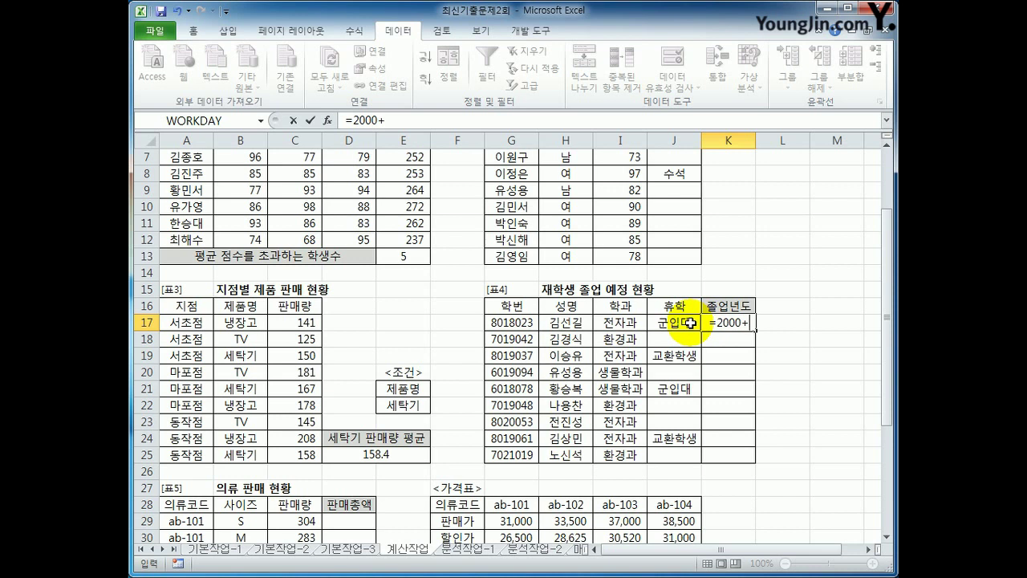
text(mi)
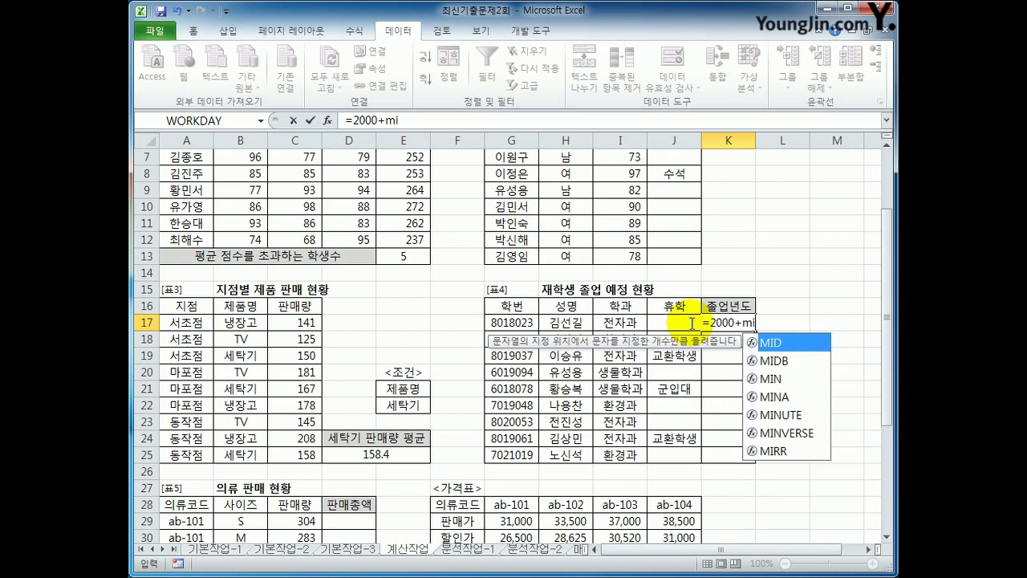
key(Tab)
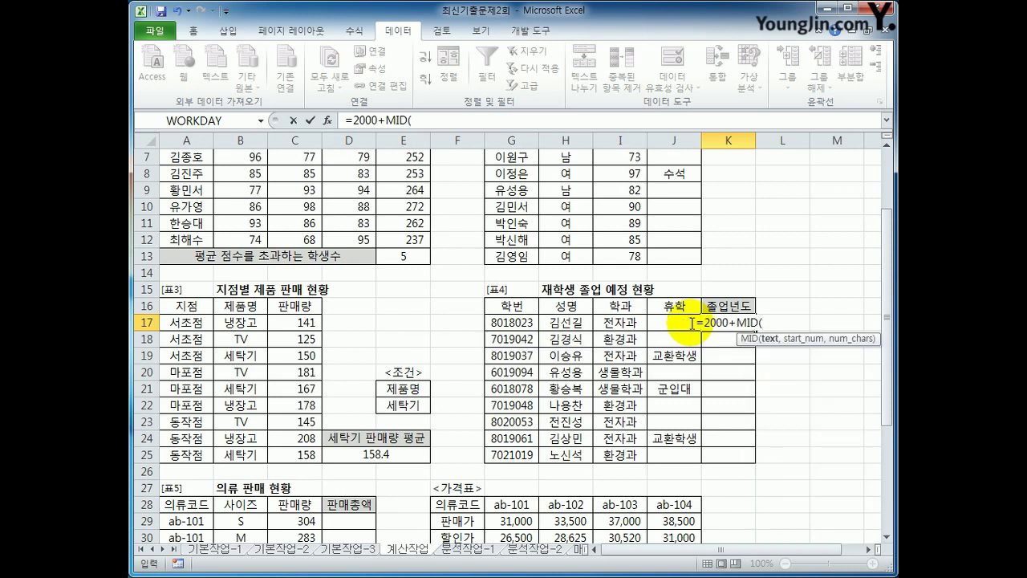
click(517, 323)
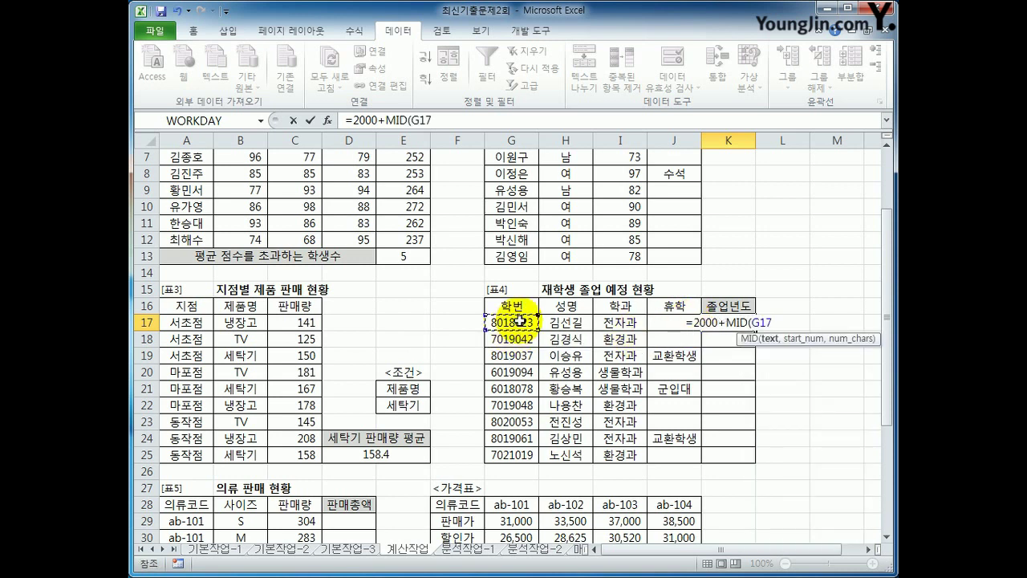
text(,)
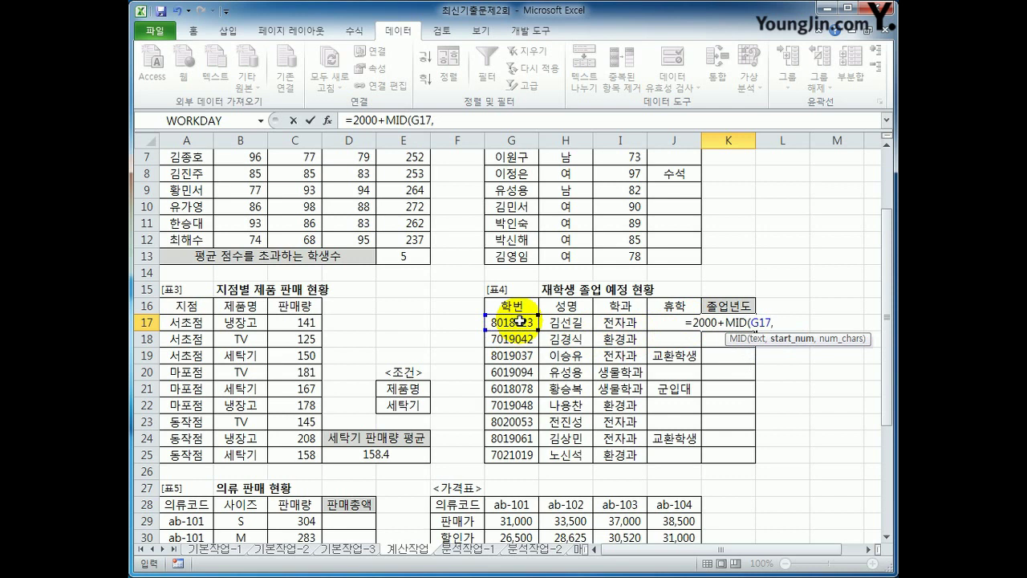
text(3,)
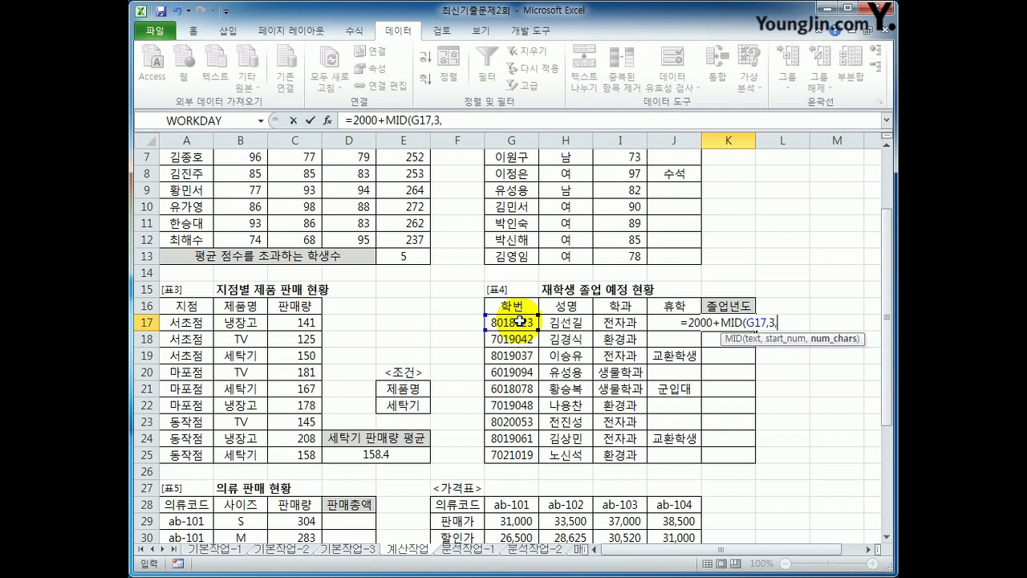
text(2)
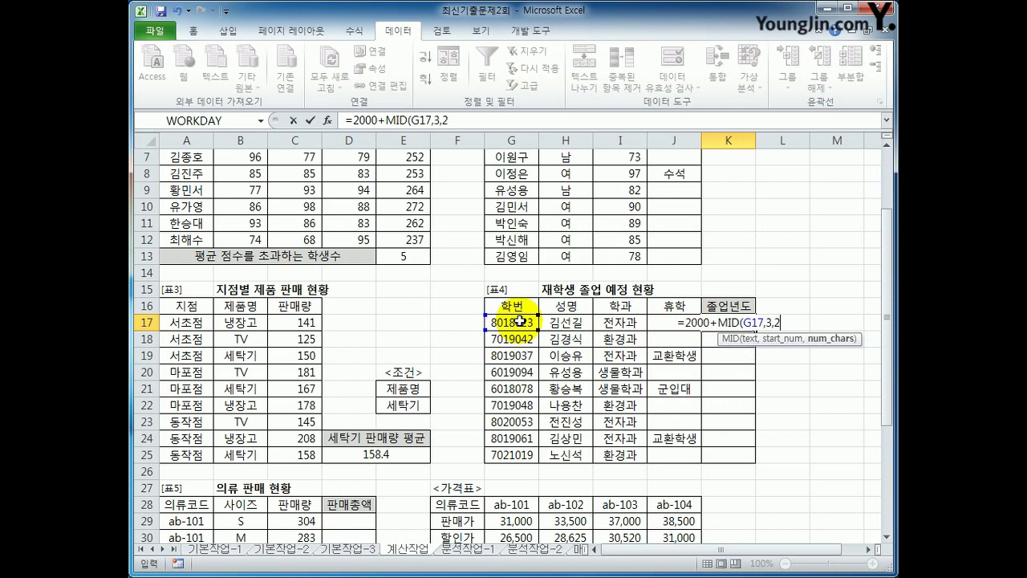
text())
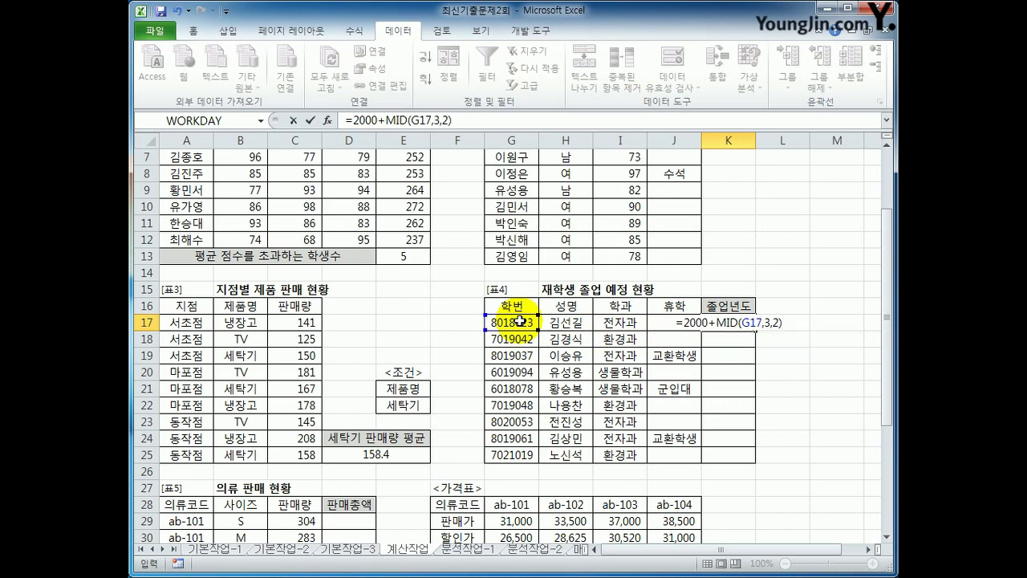
Extend the K17 formula by adding an IF that returns 1 when J17 equals "교환학생"
text(+)
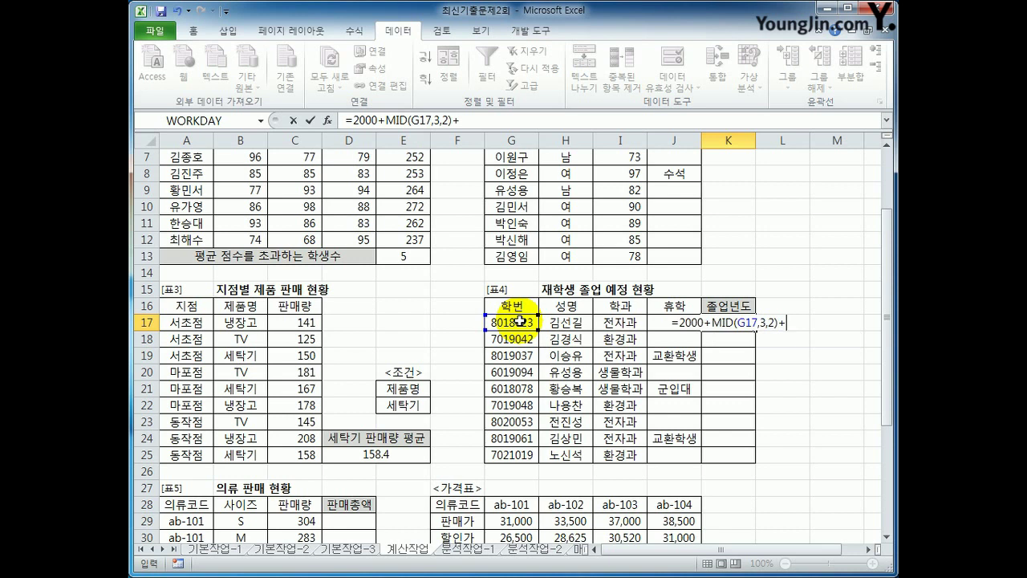
text(if()
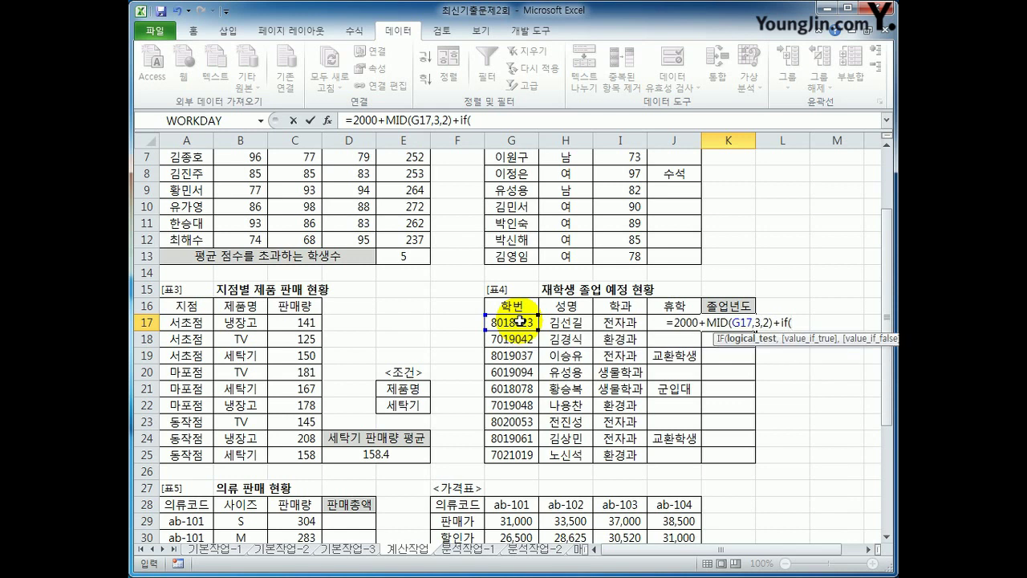
key(Left)
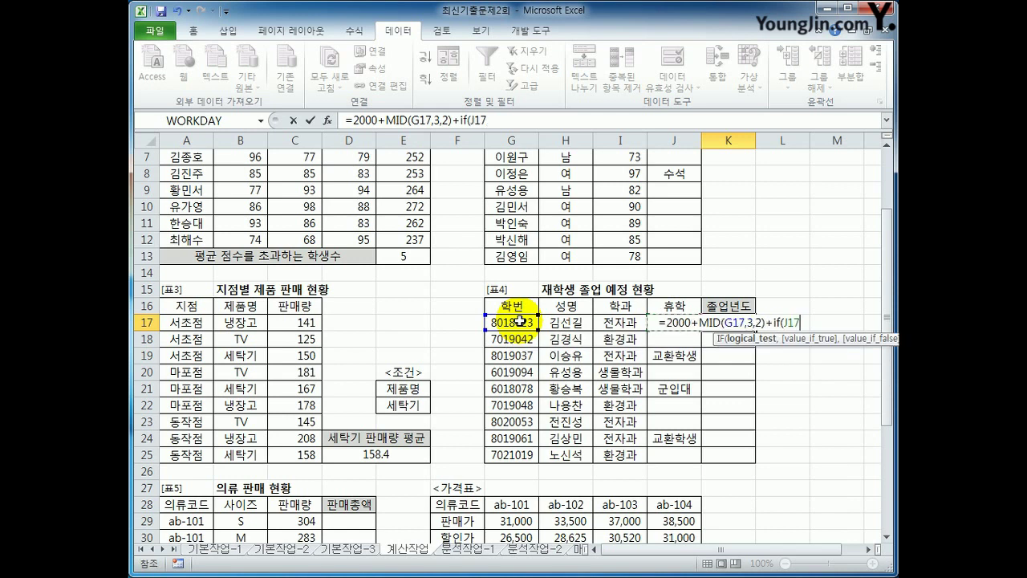
text(=)
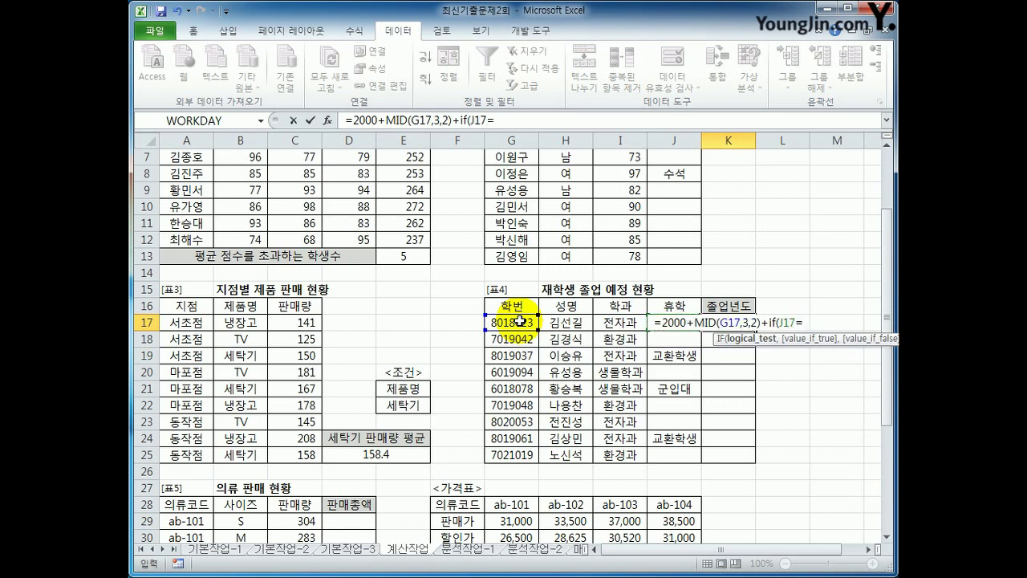
text("교환학새)
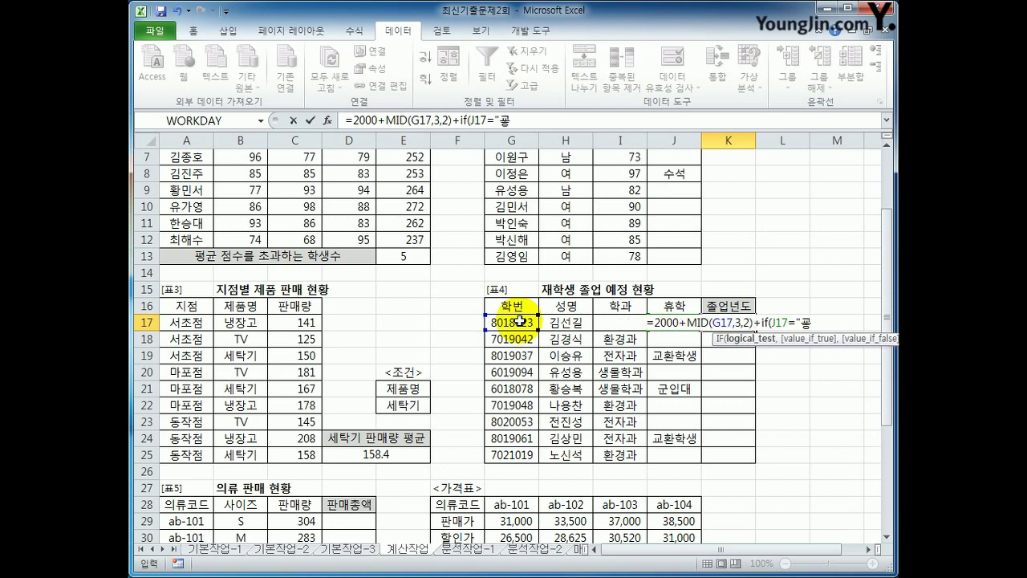
text(ㅇ")
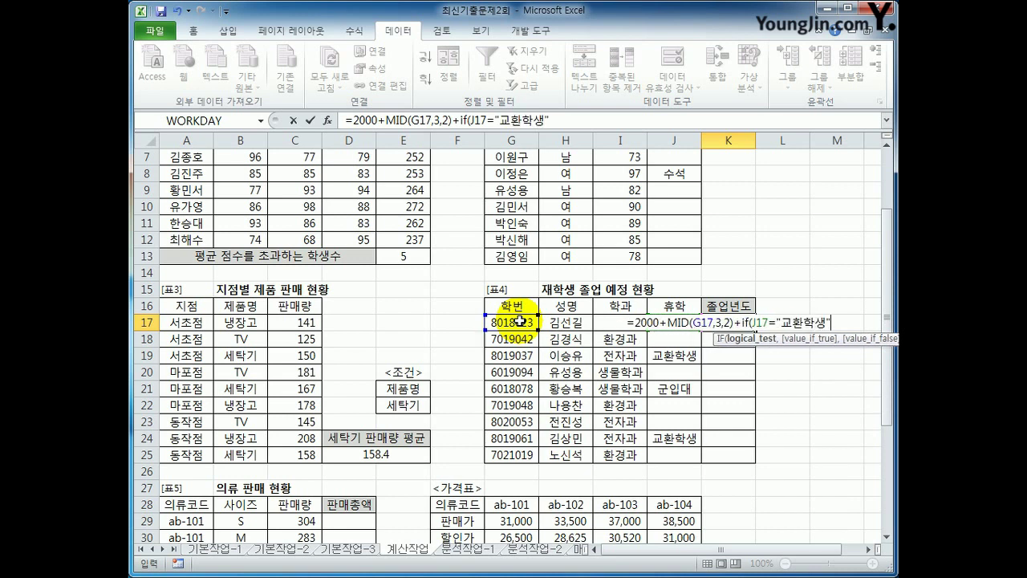
text(,)
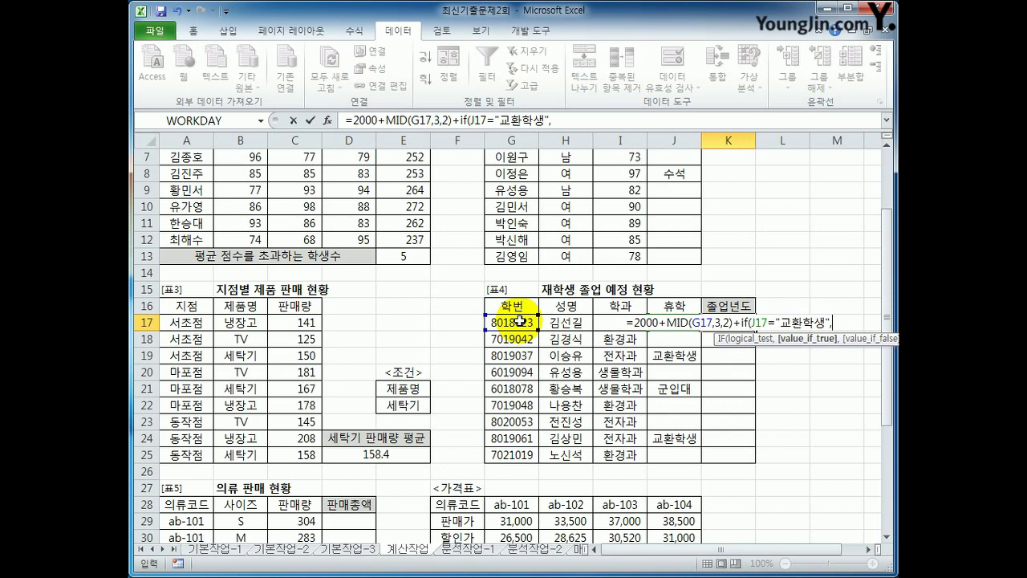
text(1)
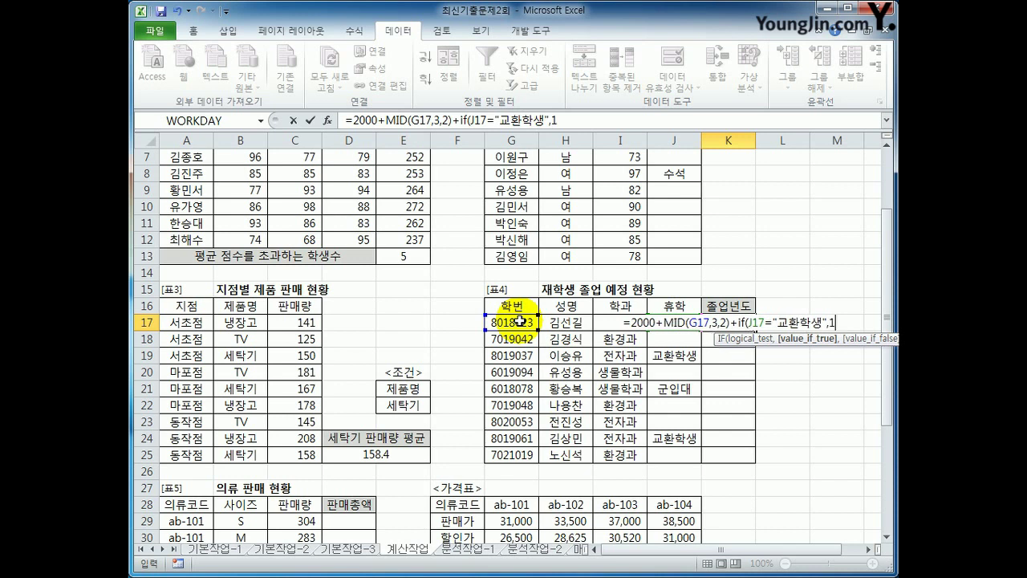
text(,)
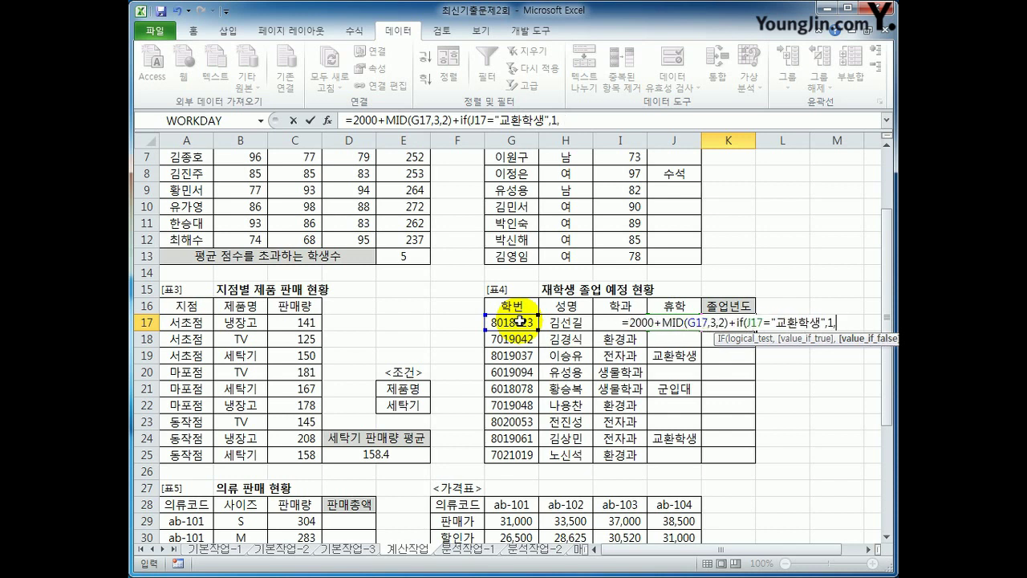
Nest a second IF in the K17 formula returning 2 when J17 equals "군입대" and otherwise 0, and enter the formula
text(if(J17)
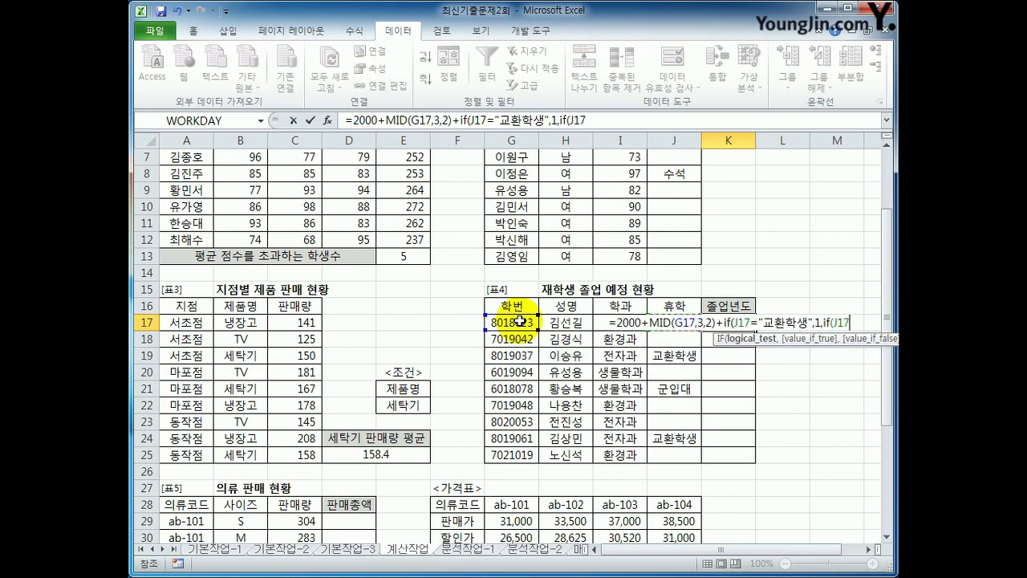
text(=")
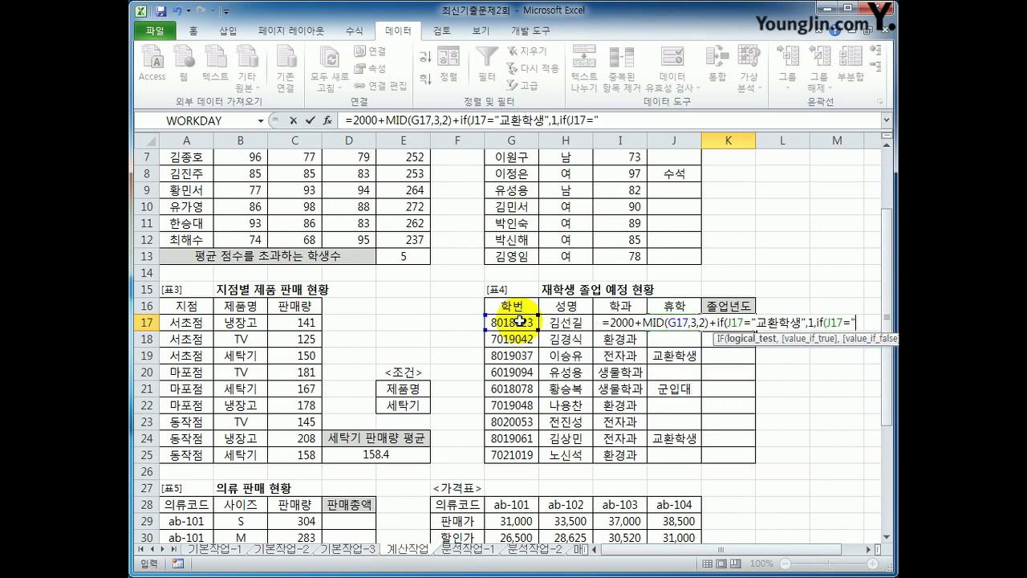
text(군입ㄷ)
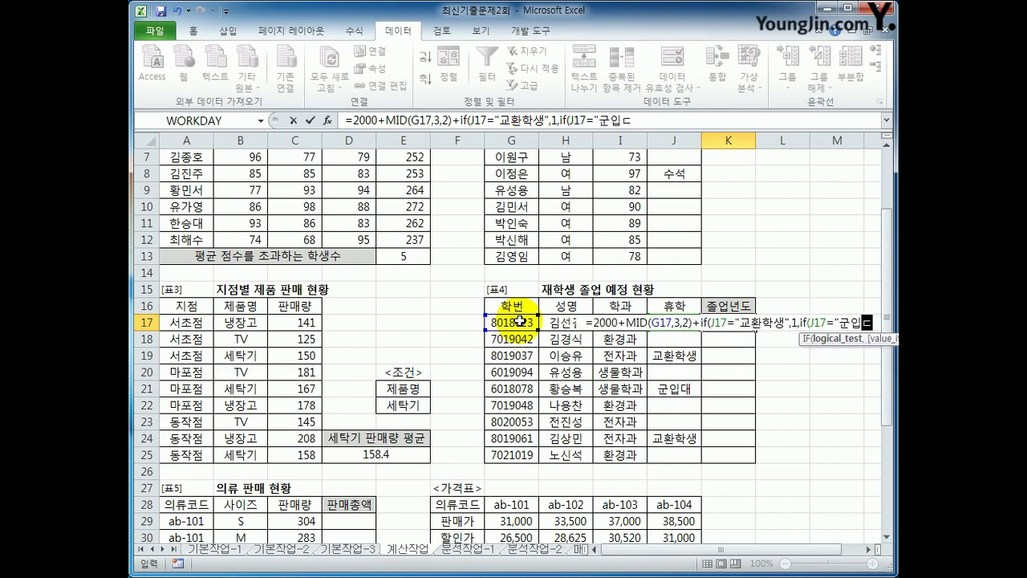
text(ㅐ",)
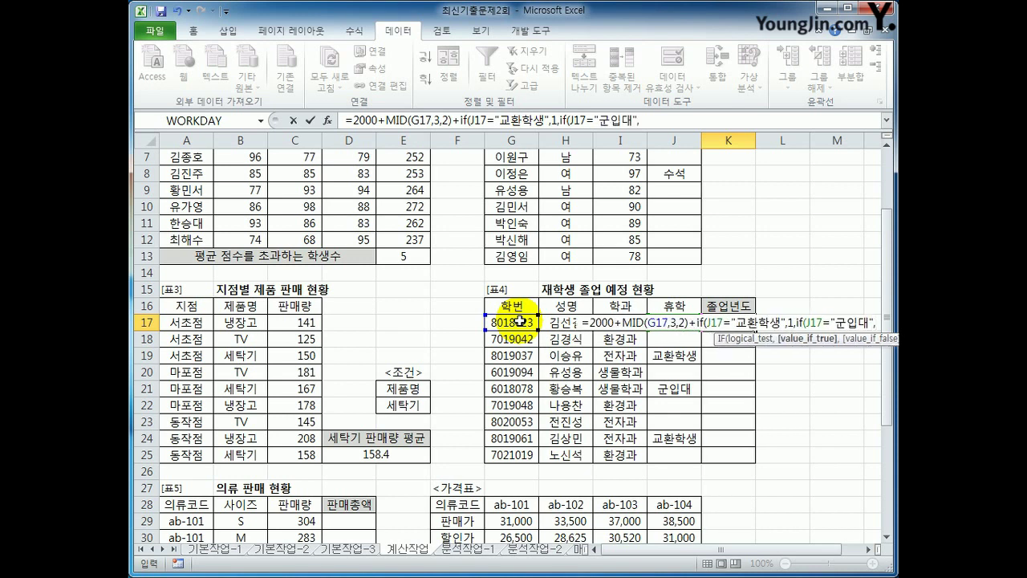
text(2,)
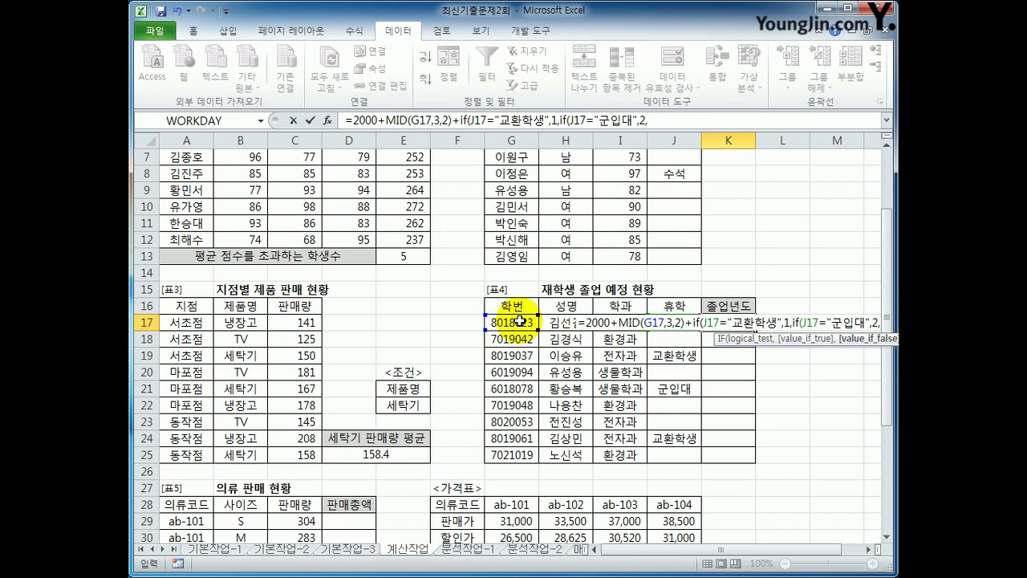
text(0)
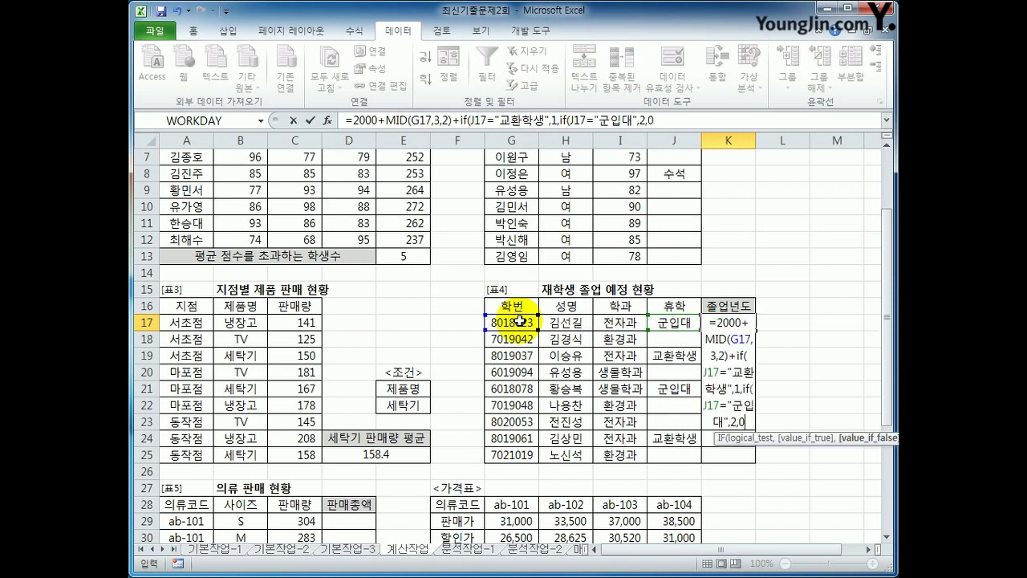
text()))
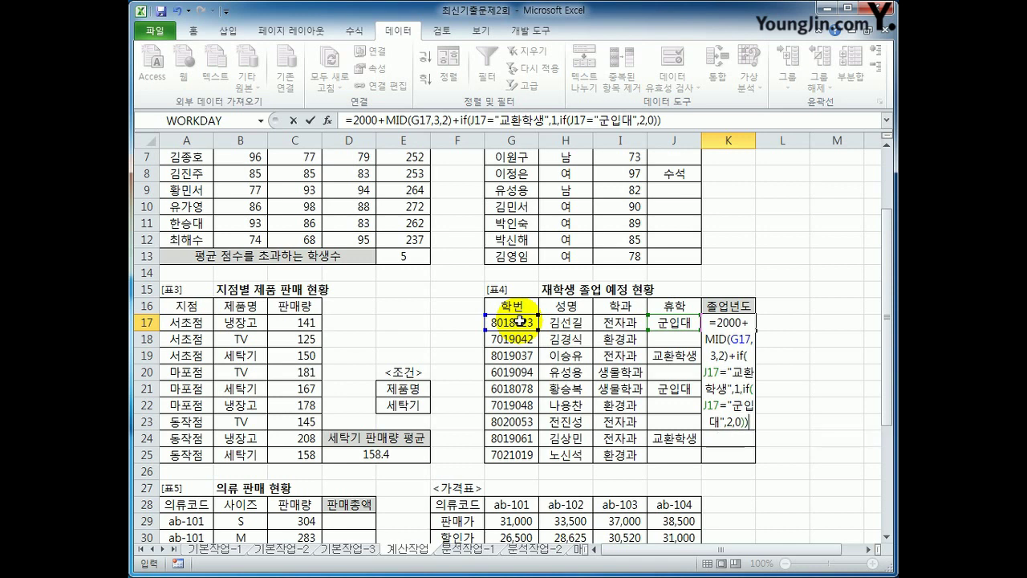
key(Return)
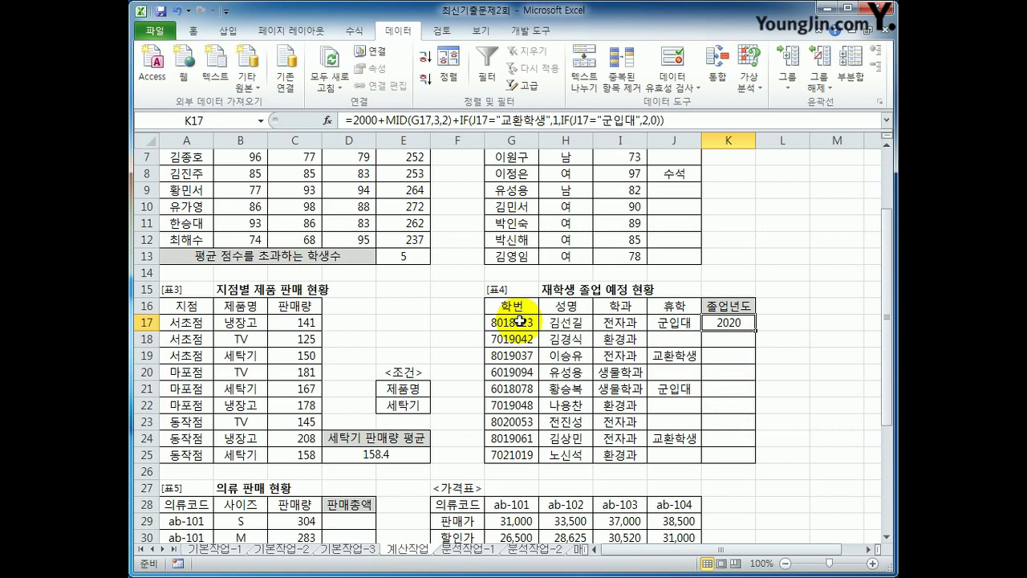
Append +3 to the end of the 졸업년도 formula in K17
click(674, 120)
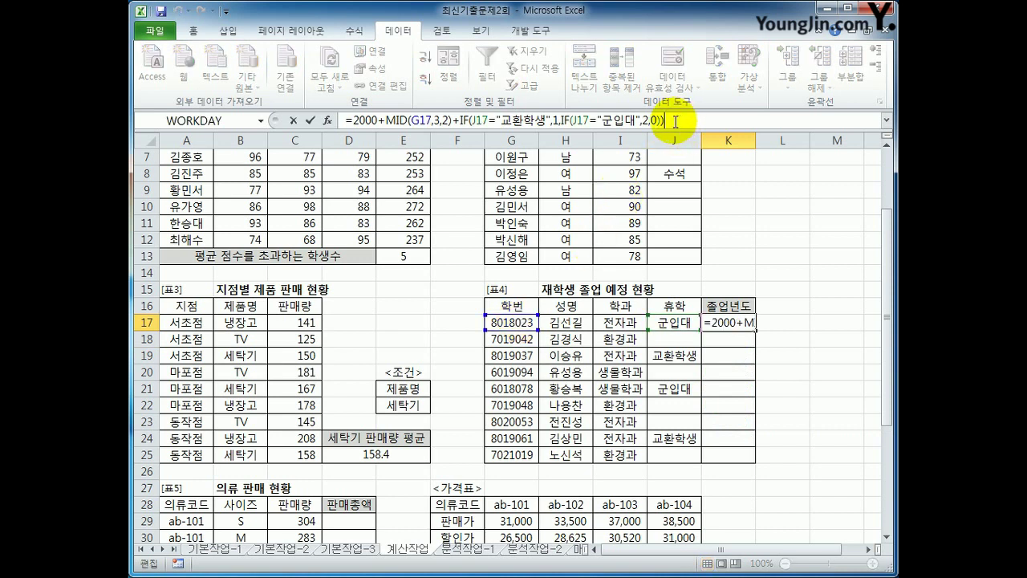
text(+3)
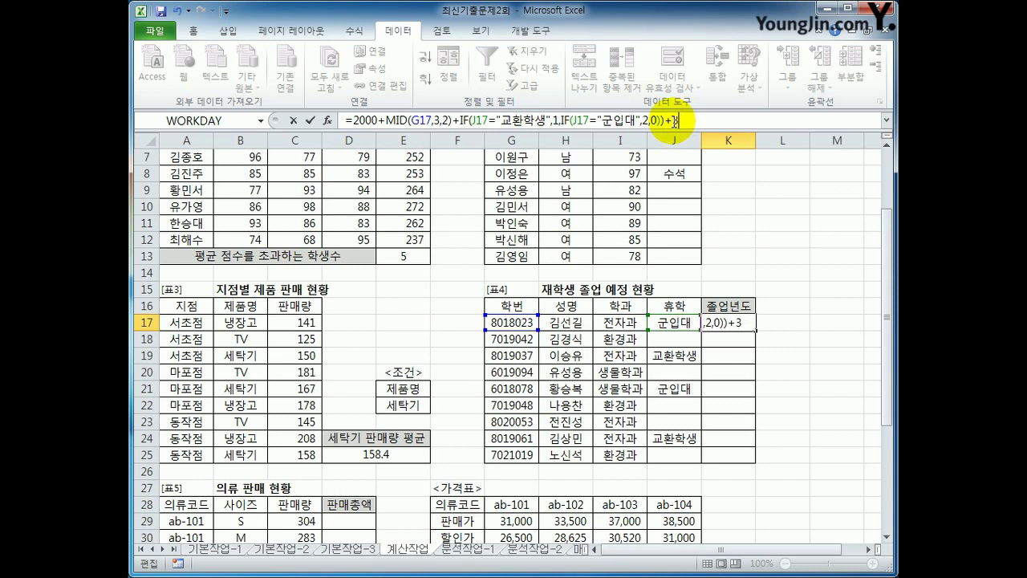
key(Return)
click(734, 324)
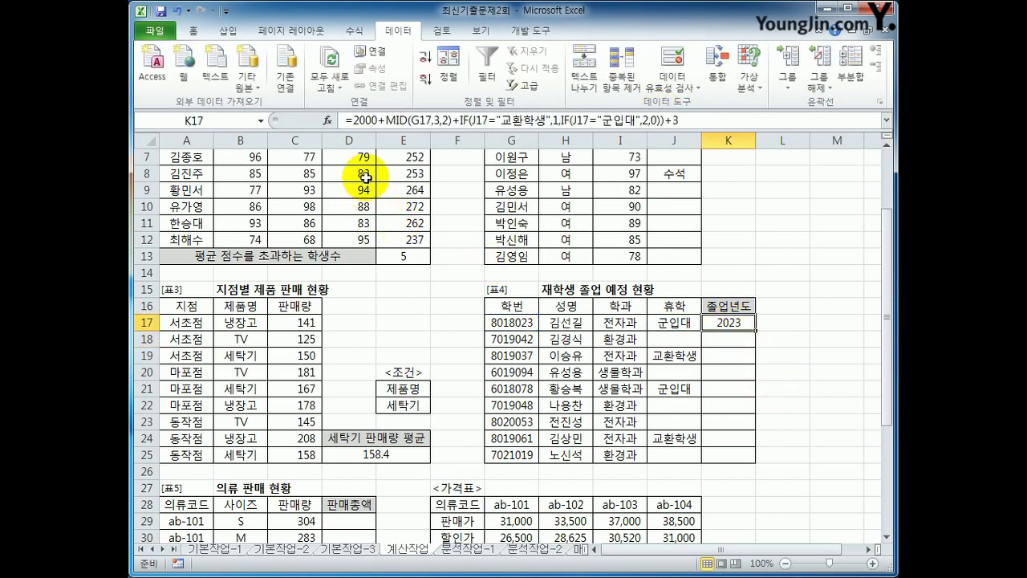
Check the parts of the 졸업년도 formula in K17 and fill it down through K25
drag(353, 121, 376, 120)
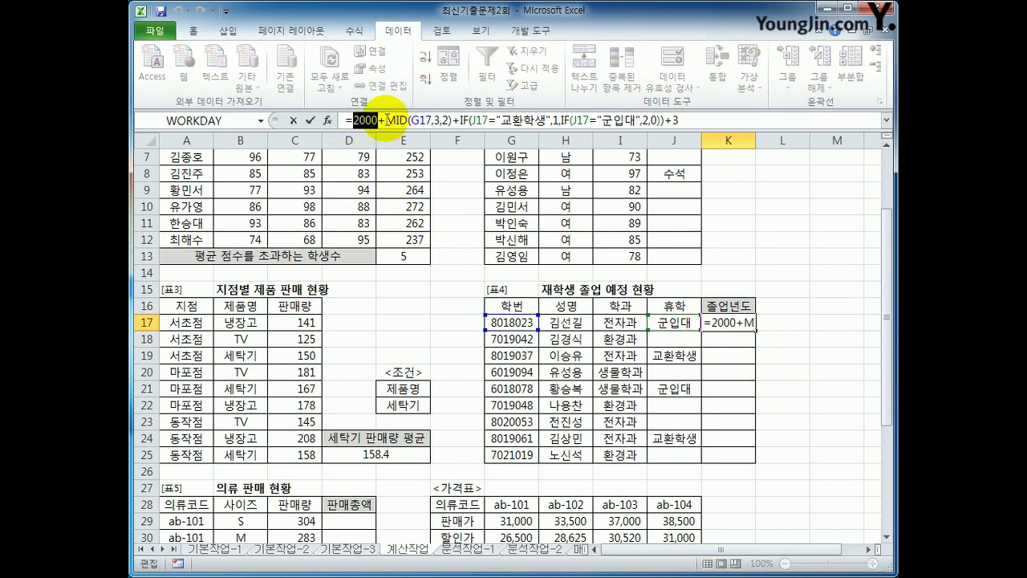
drag(386, 121, 452, 120)
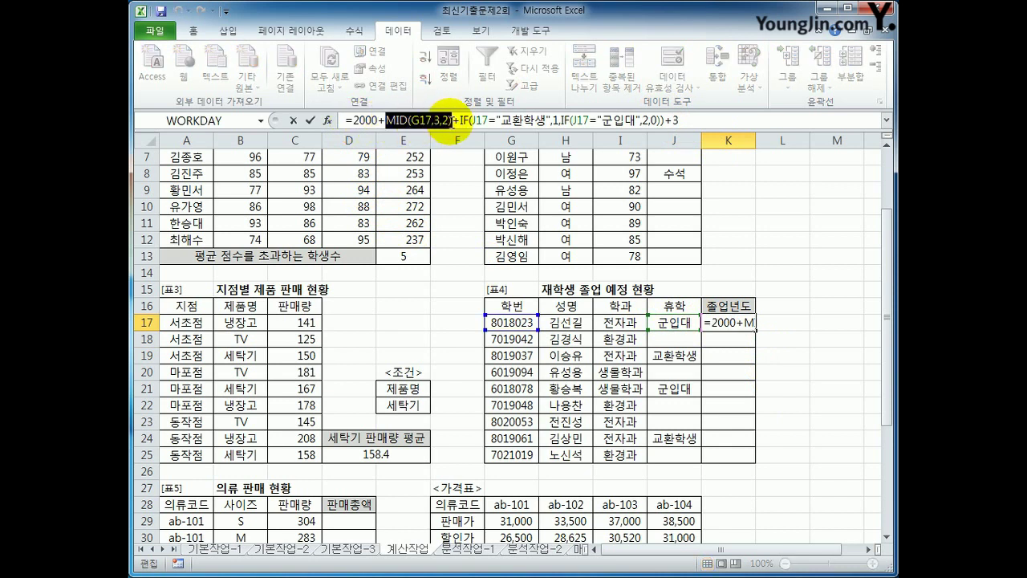
drag(459, 120, 667, 120)
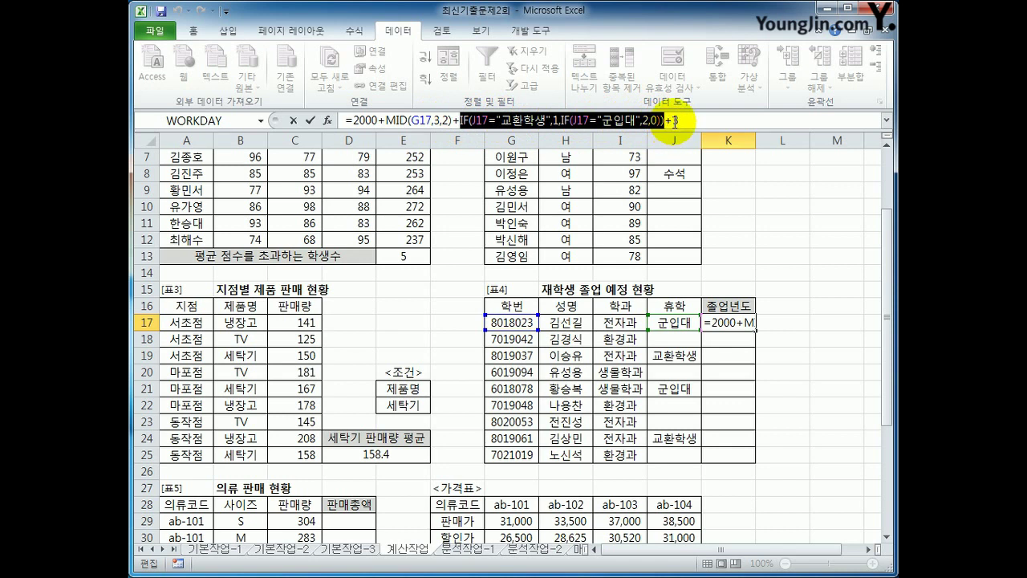
click(679, 121)
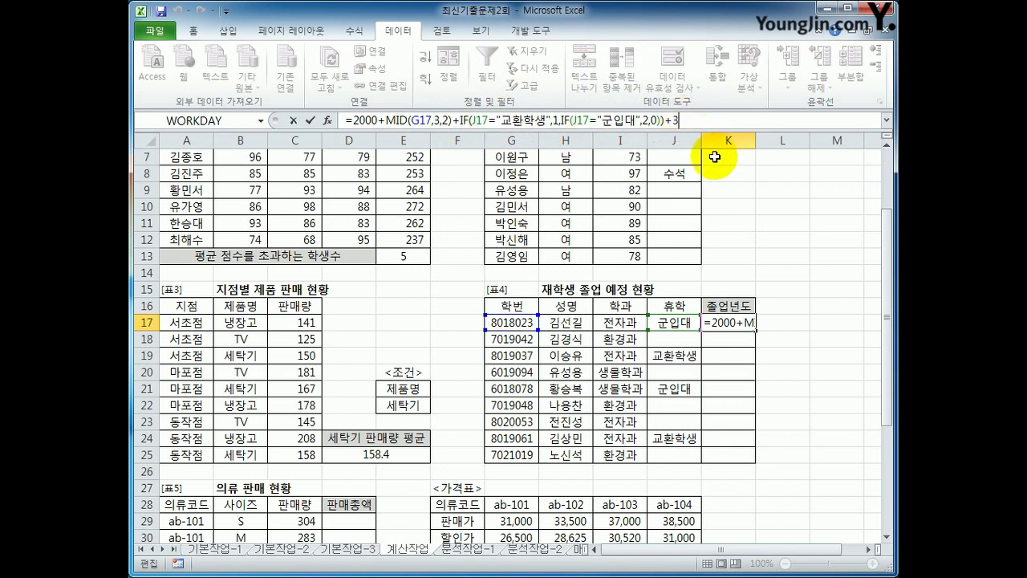
key(Return)
click(727, 324)
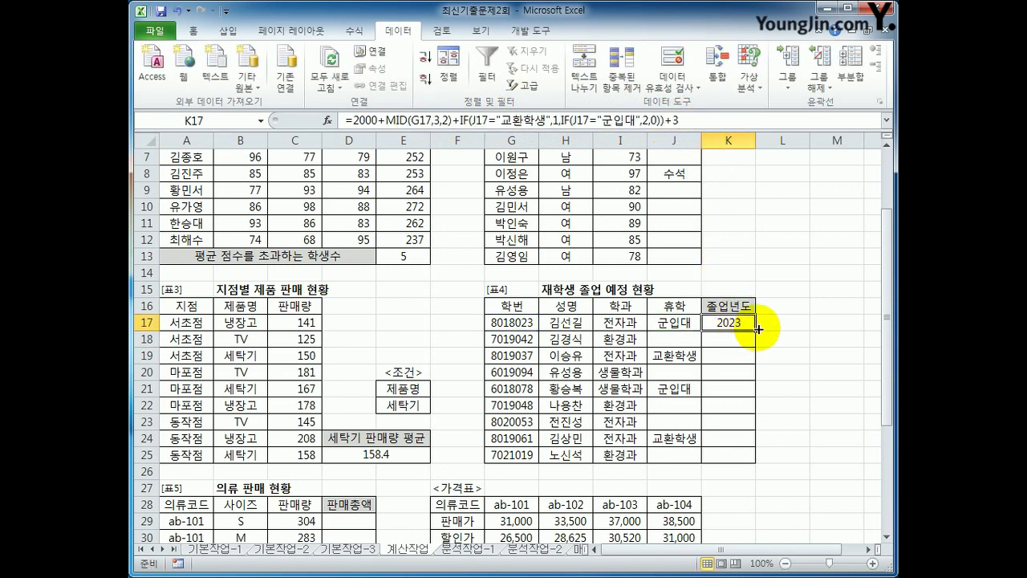
drag(754, 330, 740, 463)
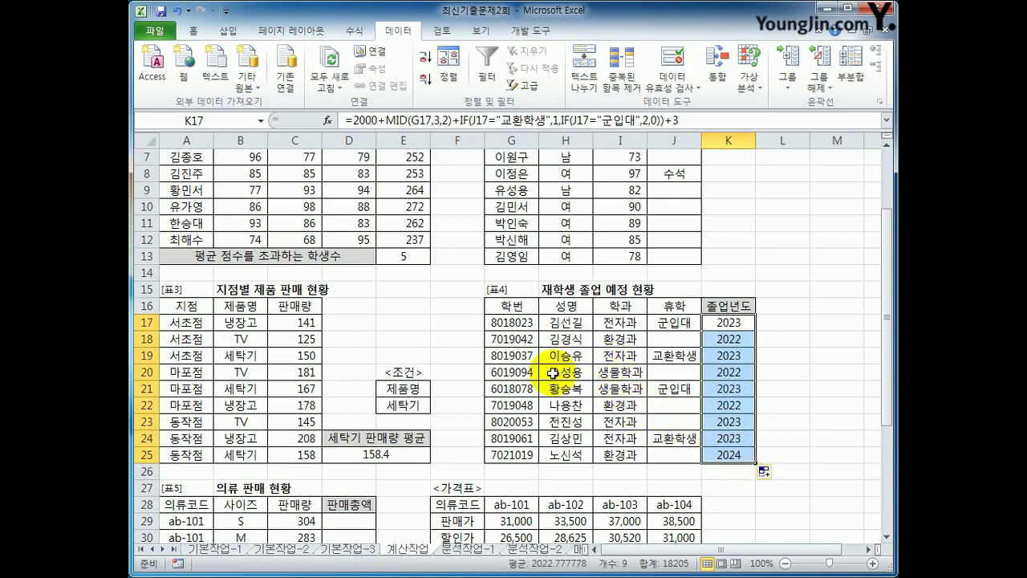
Start an INDEX formula in D29 of 표5 using the absolute price range $G$29:$J$30 as its array
scroll(553, 372, down, 4)
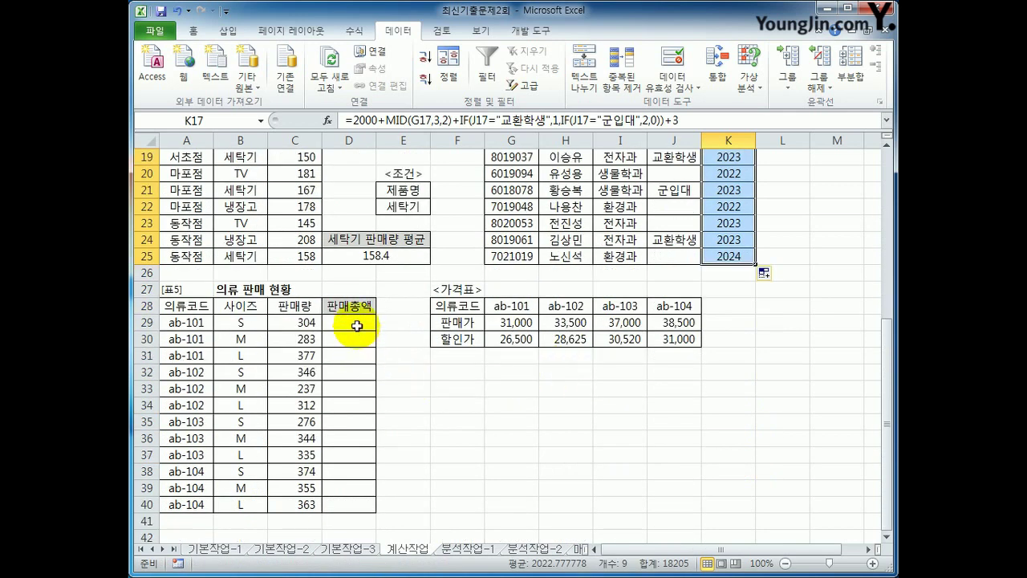
click(356, 325)
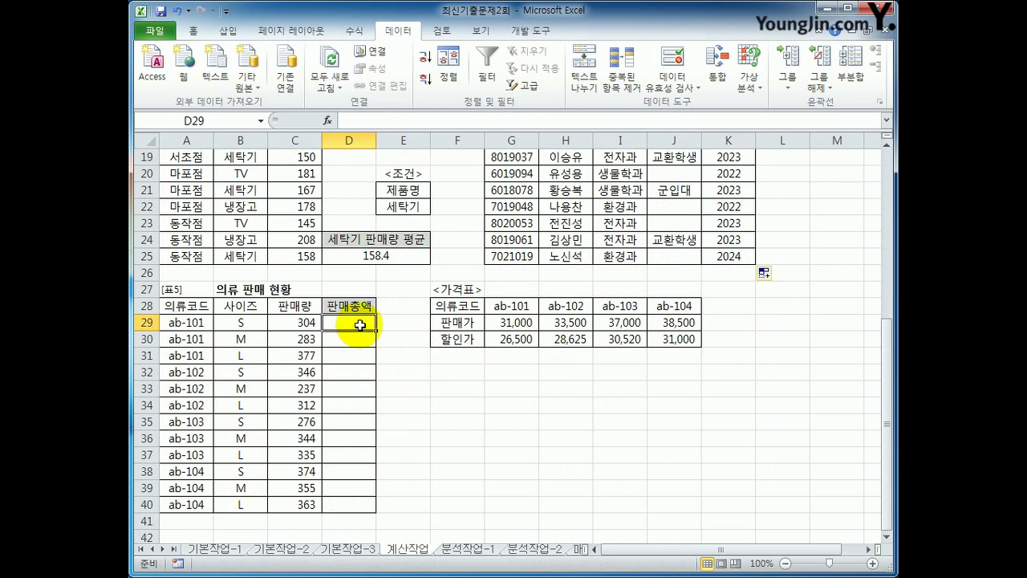
click(304, 325)
click(366, 326)
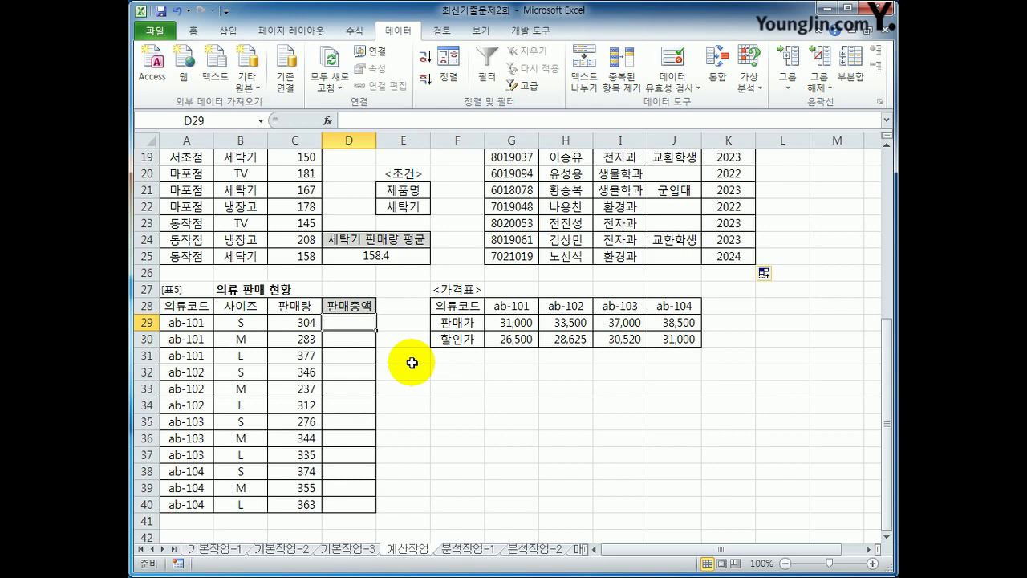
text(=)
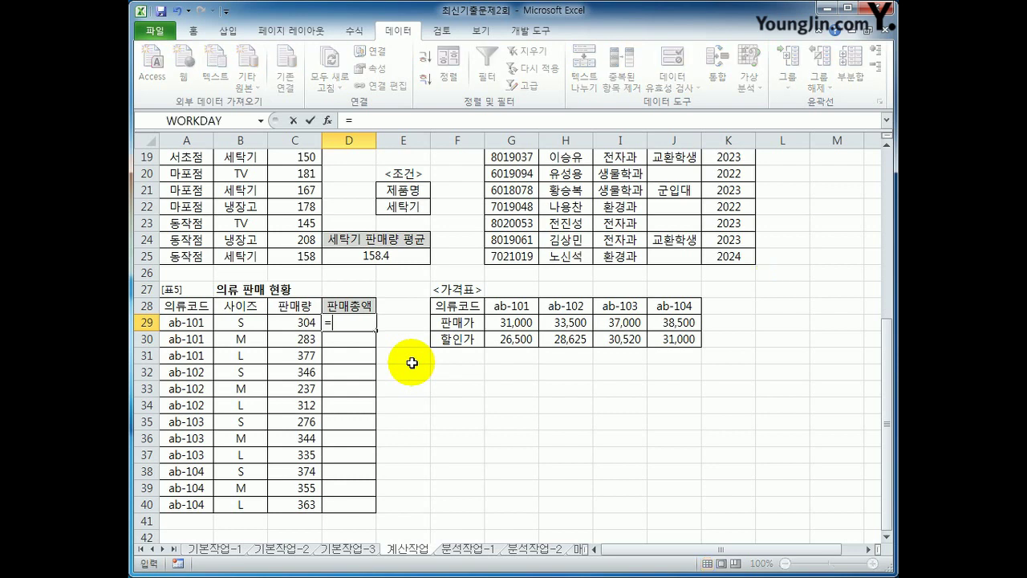
text(ㅑ)
text(in)
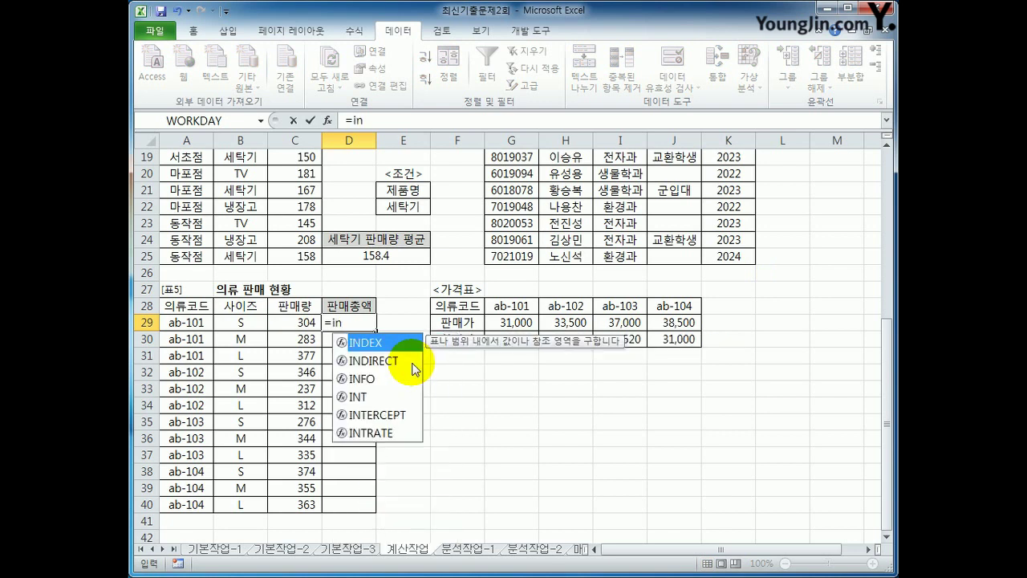
key(Tab)
drag(511, 323, 660, 345)
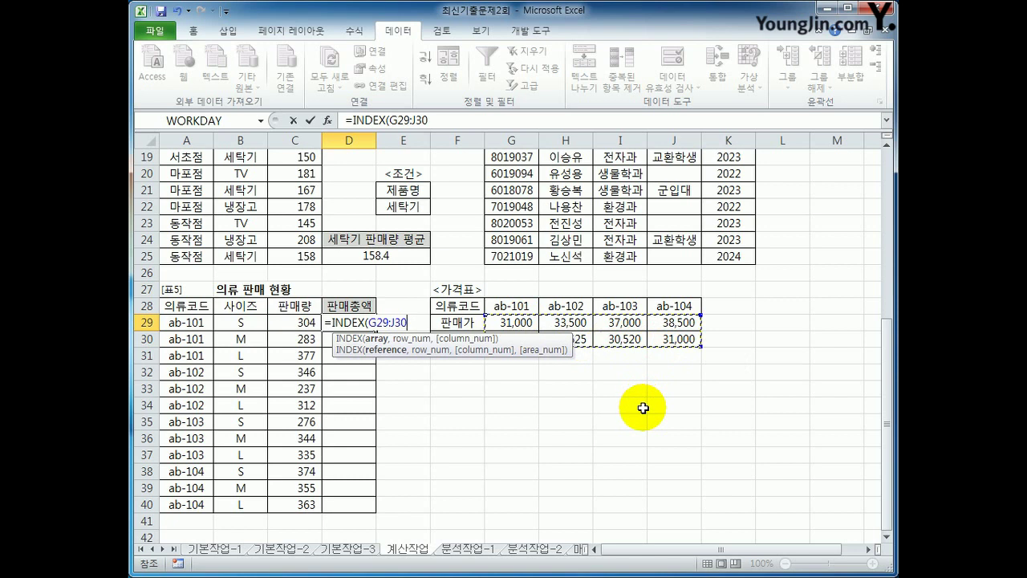
key(F4)
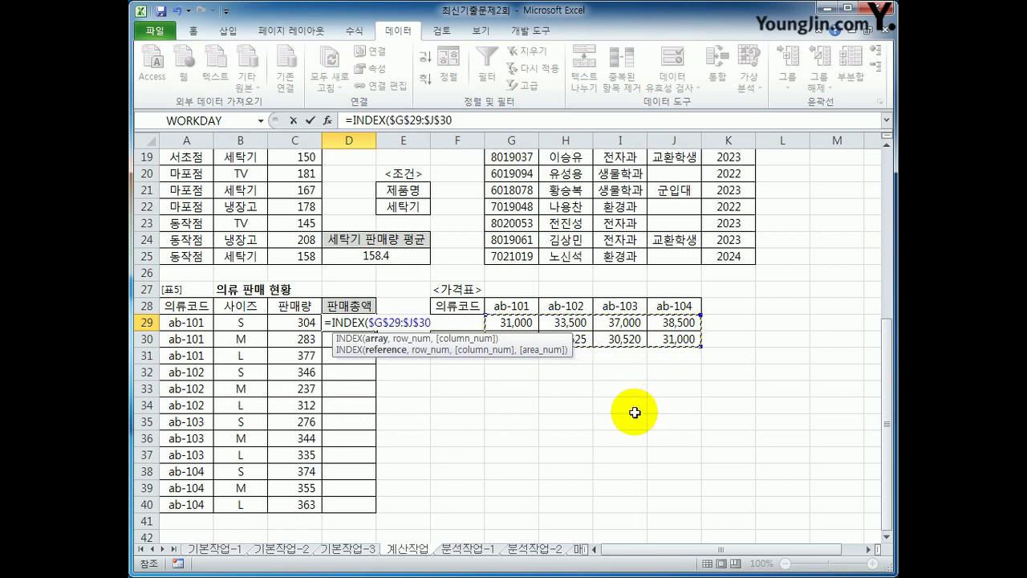
text(,)
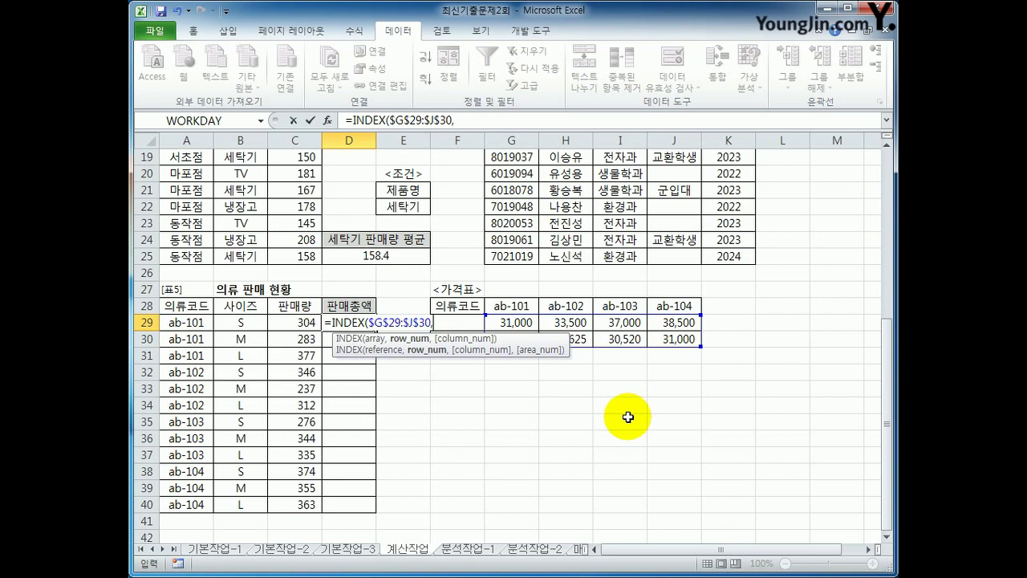
Set the INDEX row number in the D29 formula to 2 for the 할인가 row
click(475, 122)
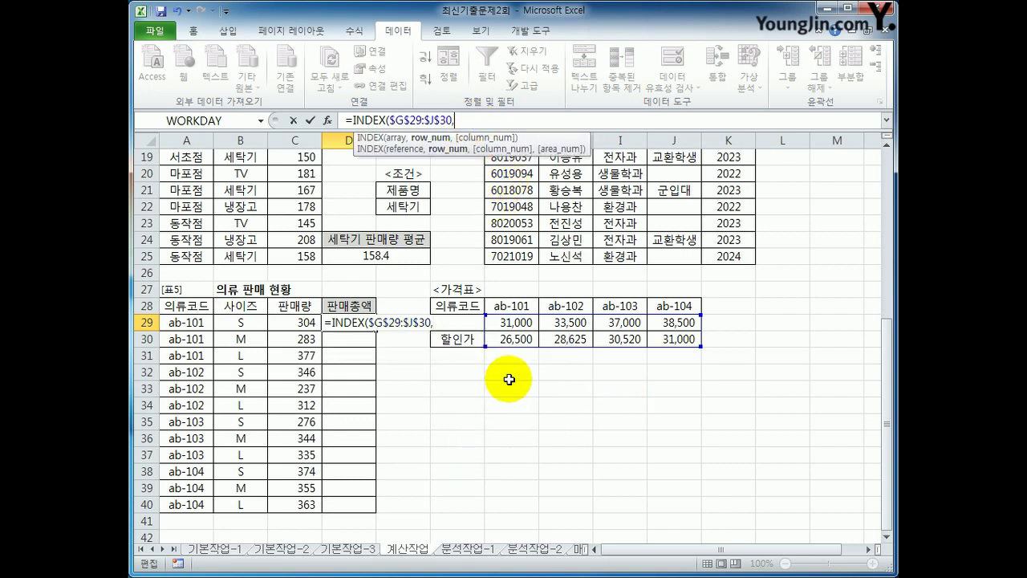
text(2)
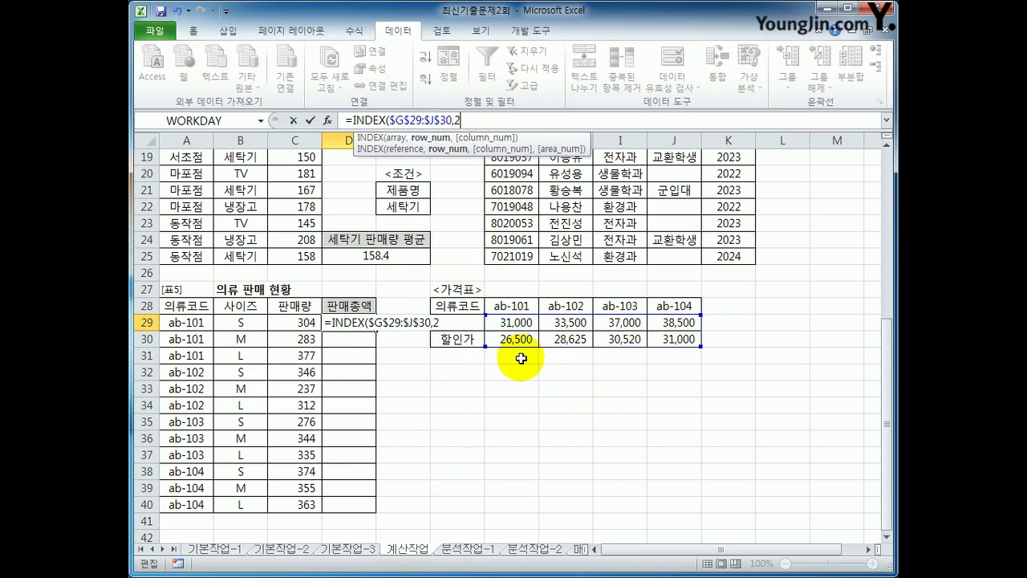
text(,)
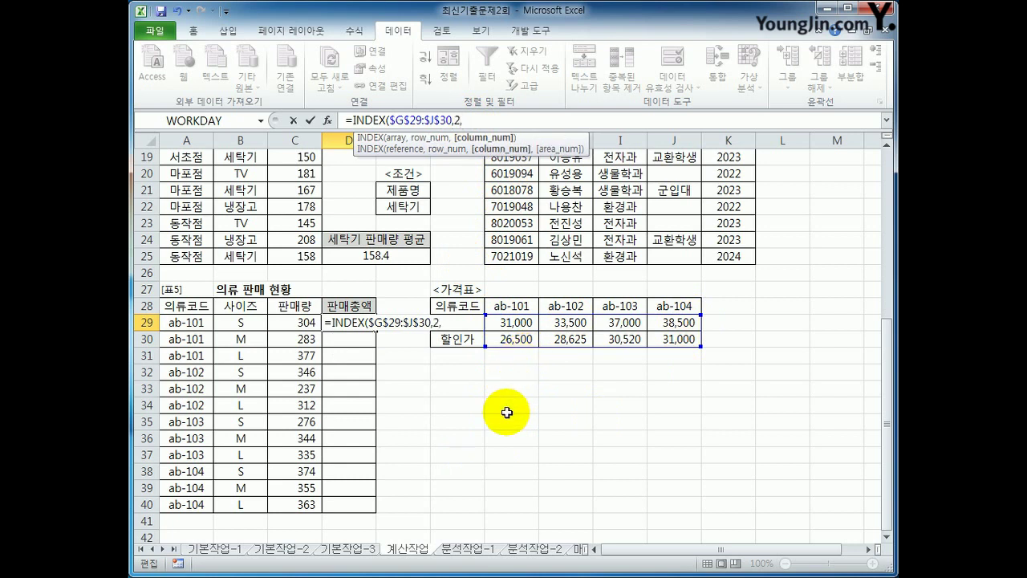
Nest a MATCH as the INDEX column number, looking up A29 in the absolute code range $G$28:$J$28
text(m)
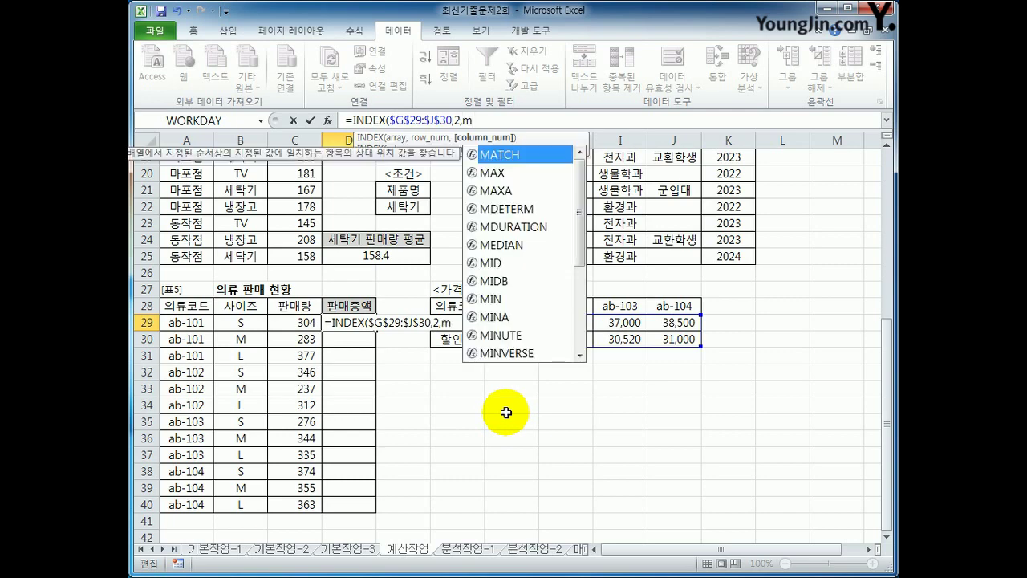
key(Tab)
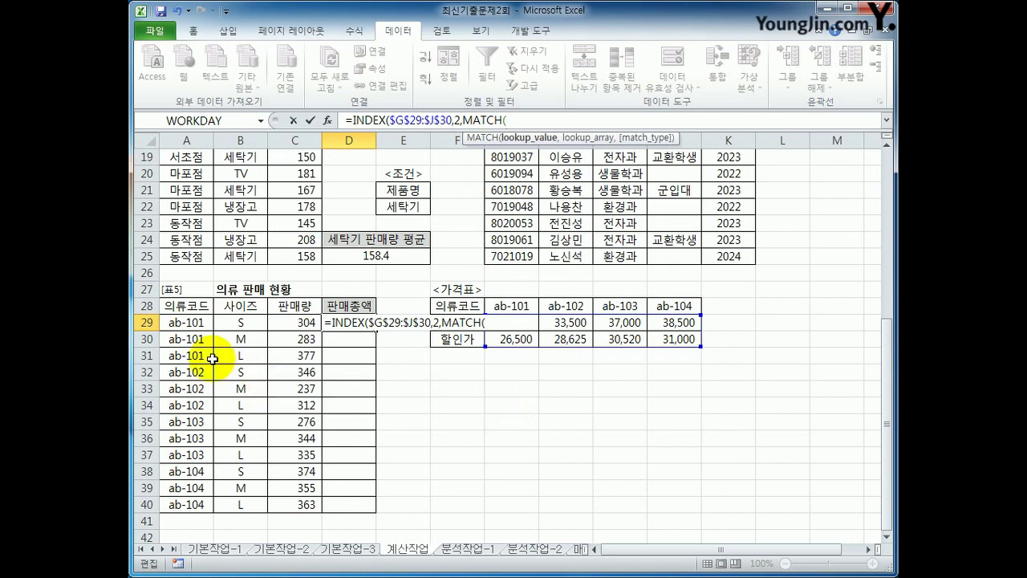
click(189, 323)
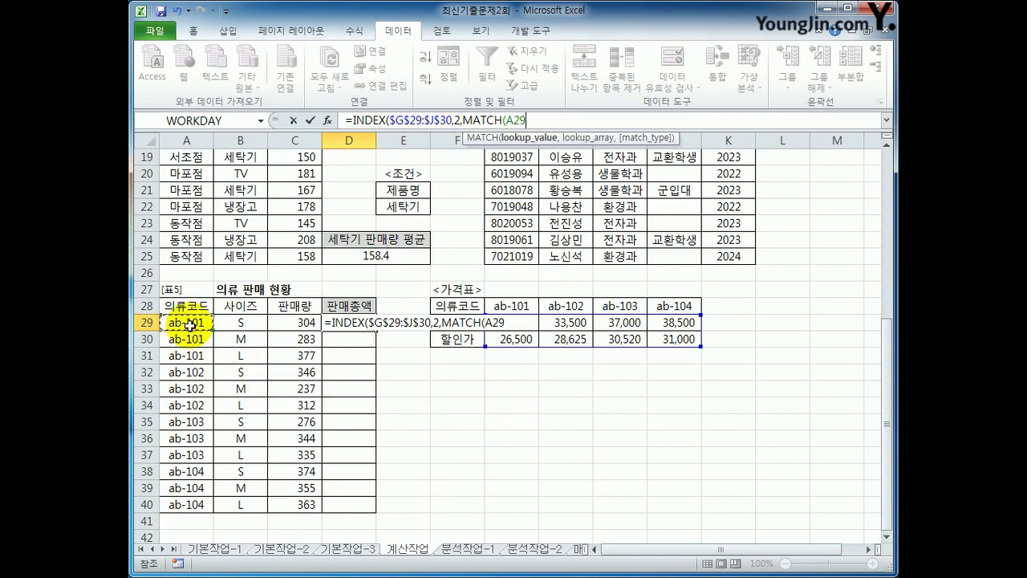
text(,)
drag(493, 306, 665, 306)
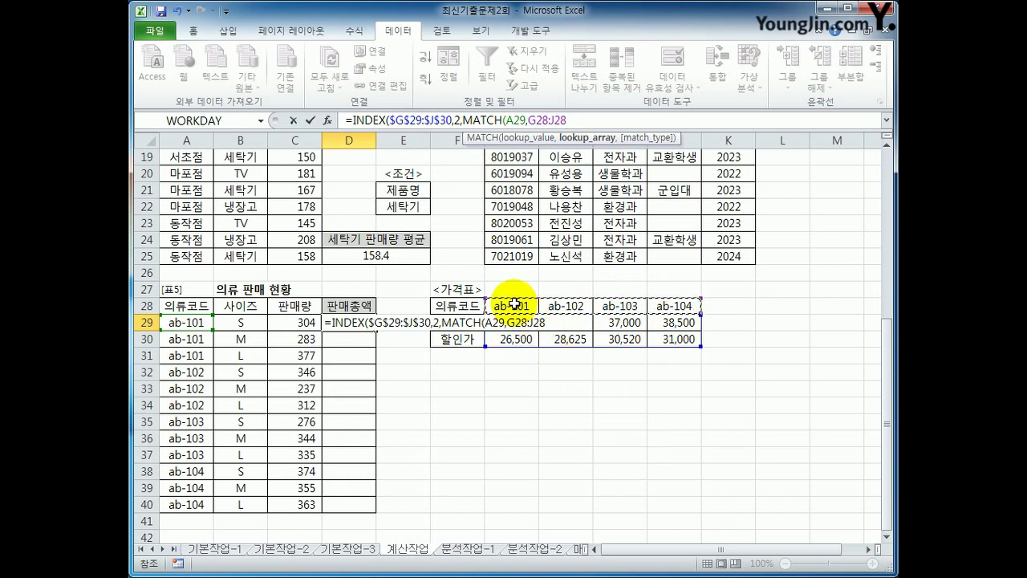
drag(510, 307, 665, 309)
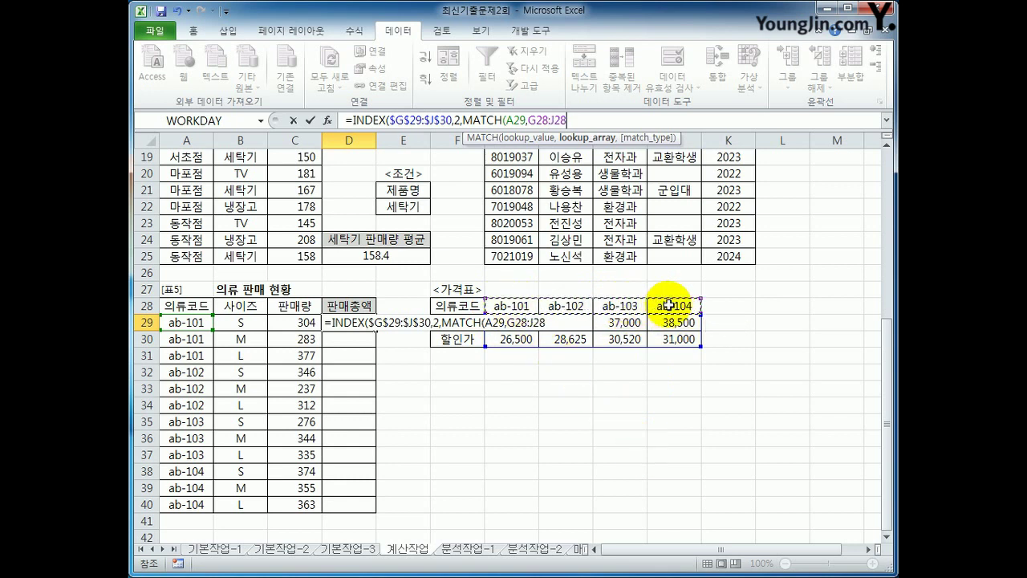
key(F4)
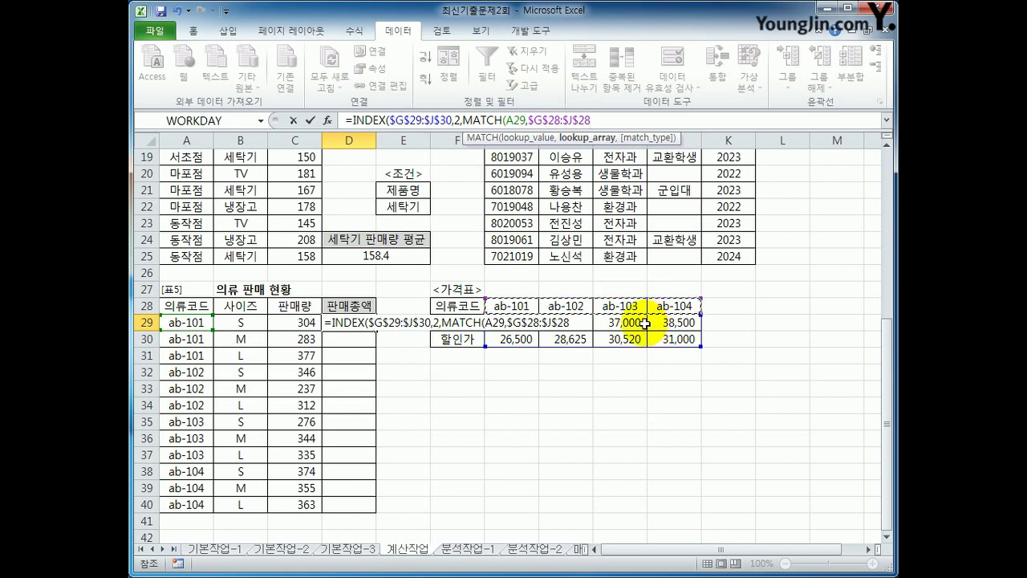
Complete the MATCH with match type 0, enter the D29 formula and fill it down through D40
text(,0)
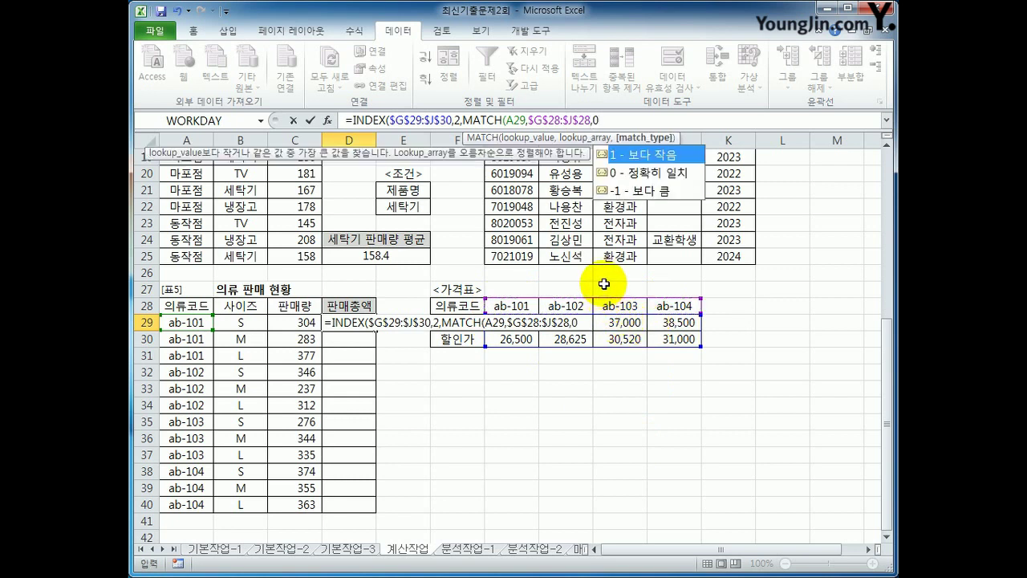
text())
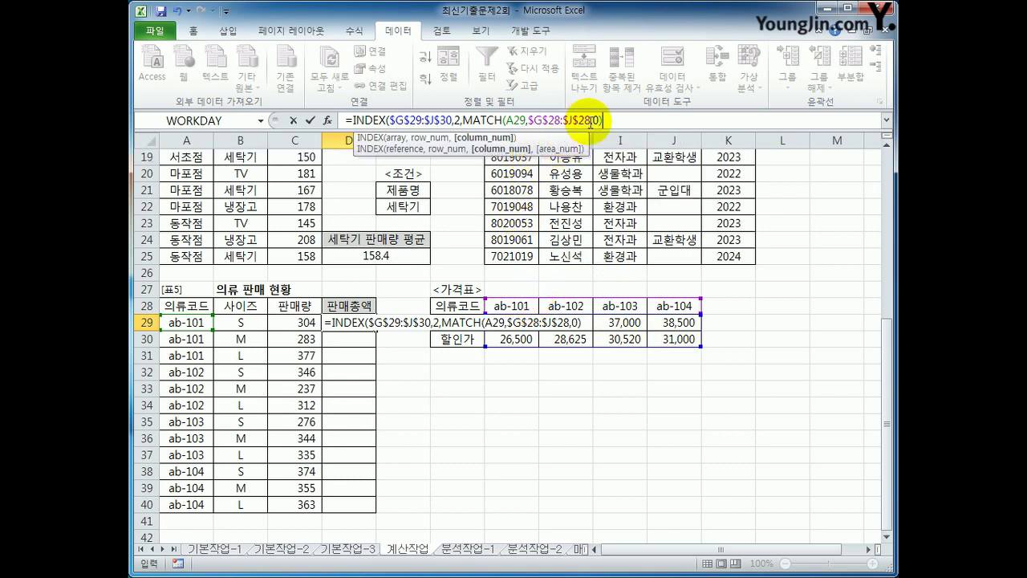
text())
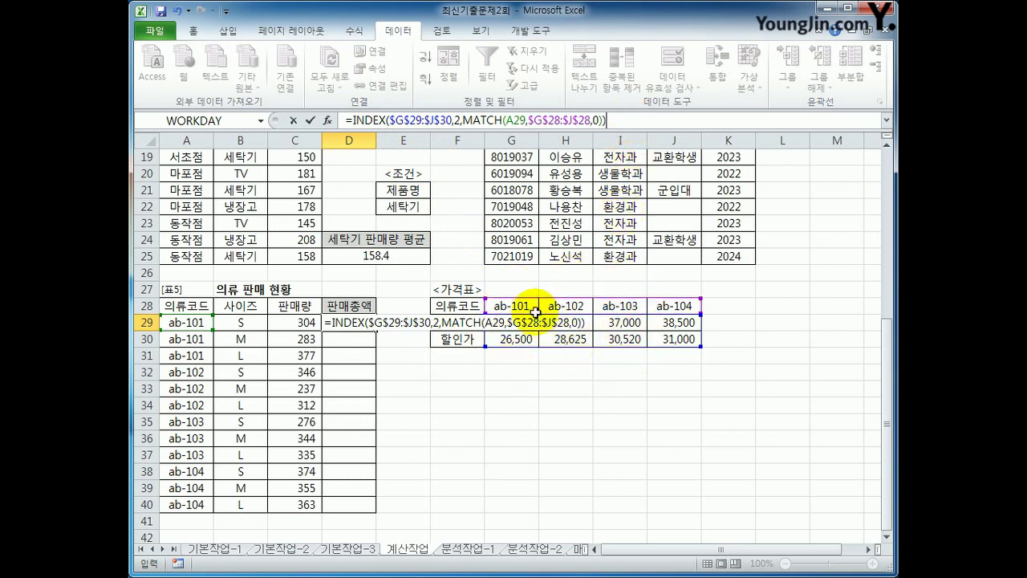
key(Return)
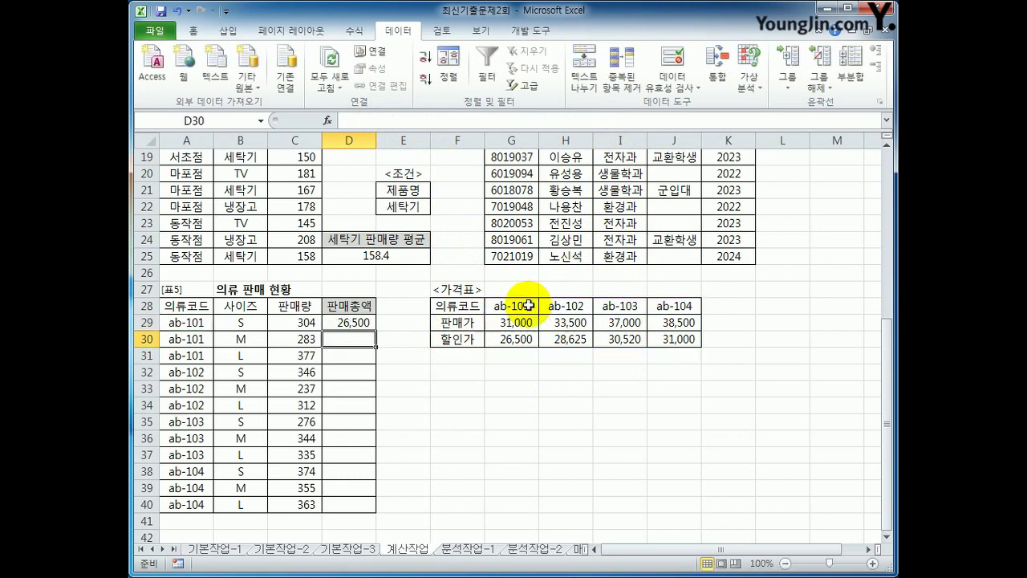
click(355, 321)
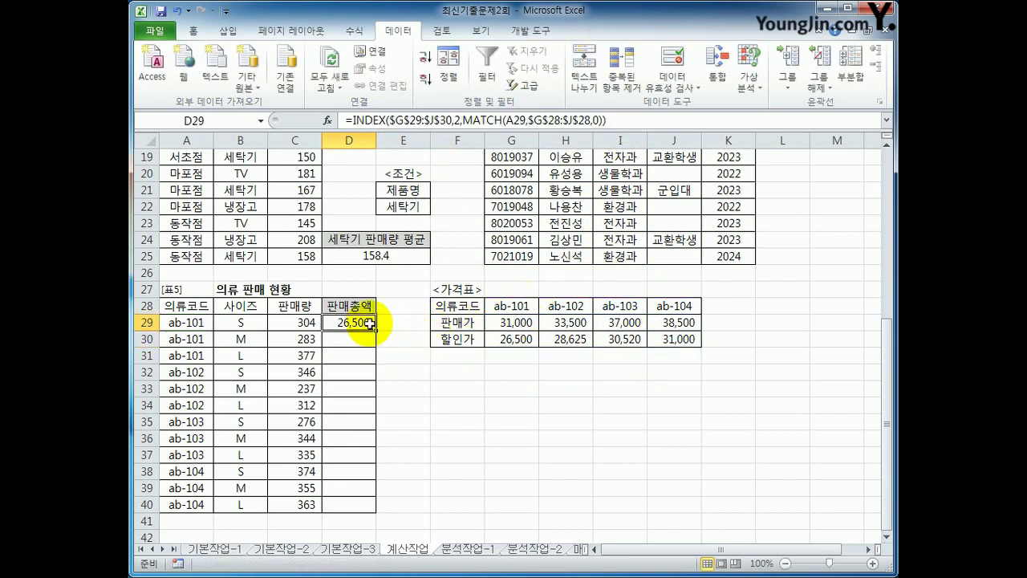
drag(376, 330, 369, 511)
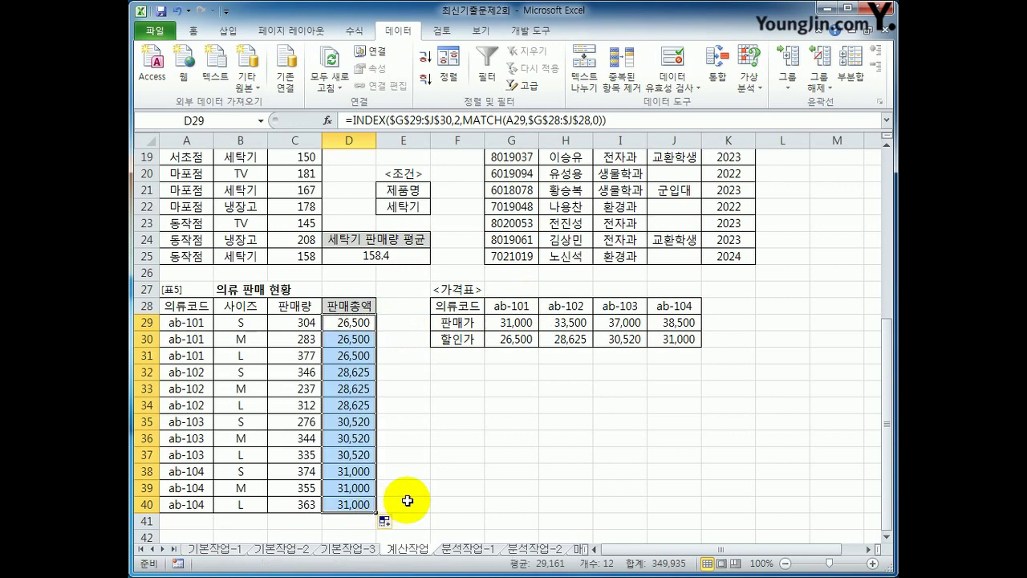
Multiply the INDEX result in D29 by the 판매량 in C29 and fill the formula down through D40
click(353, 325)
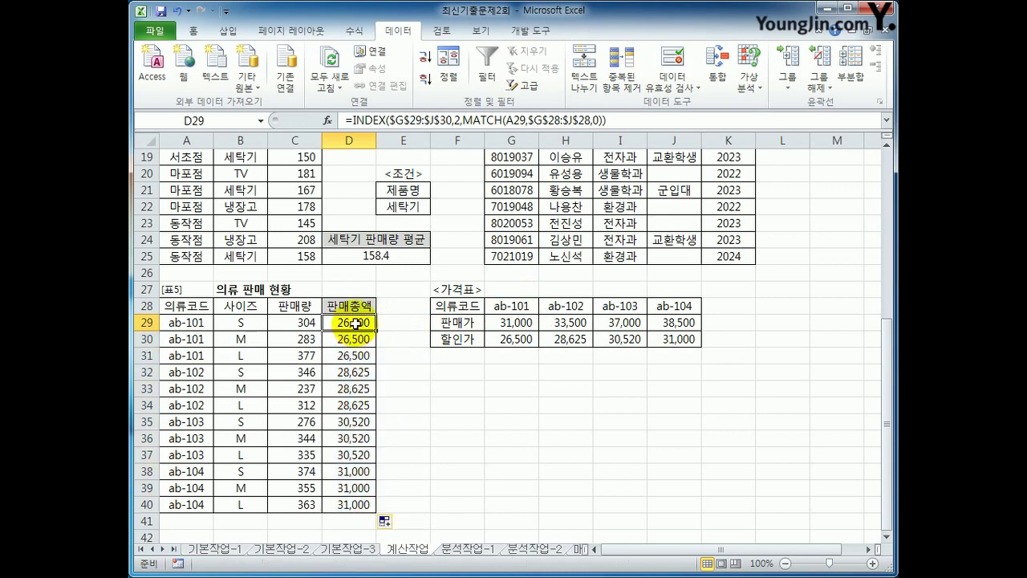
click(627, 121)
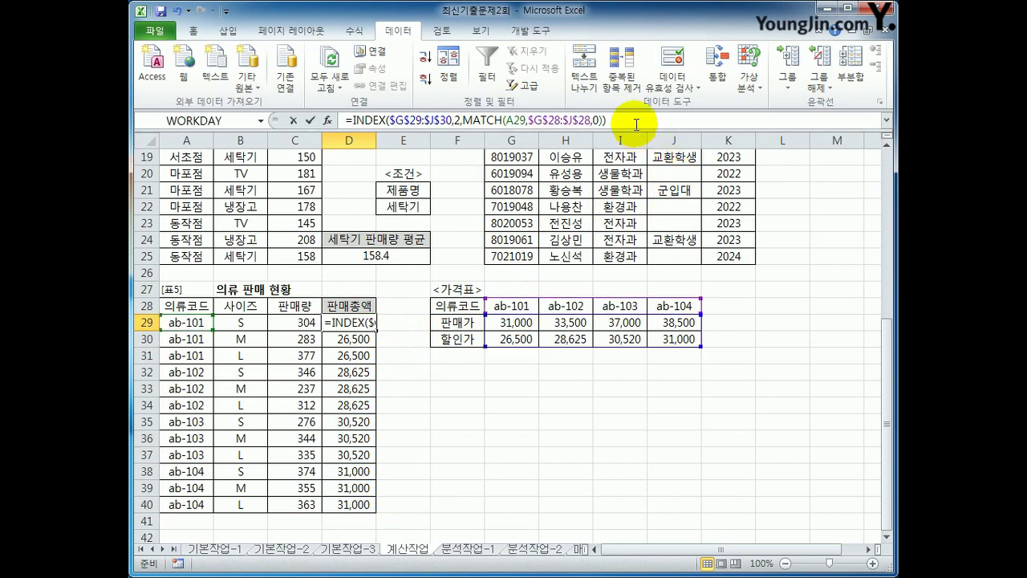
text(*)
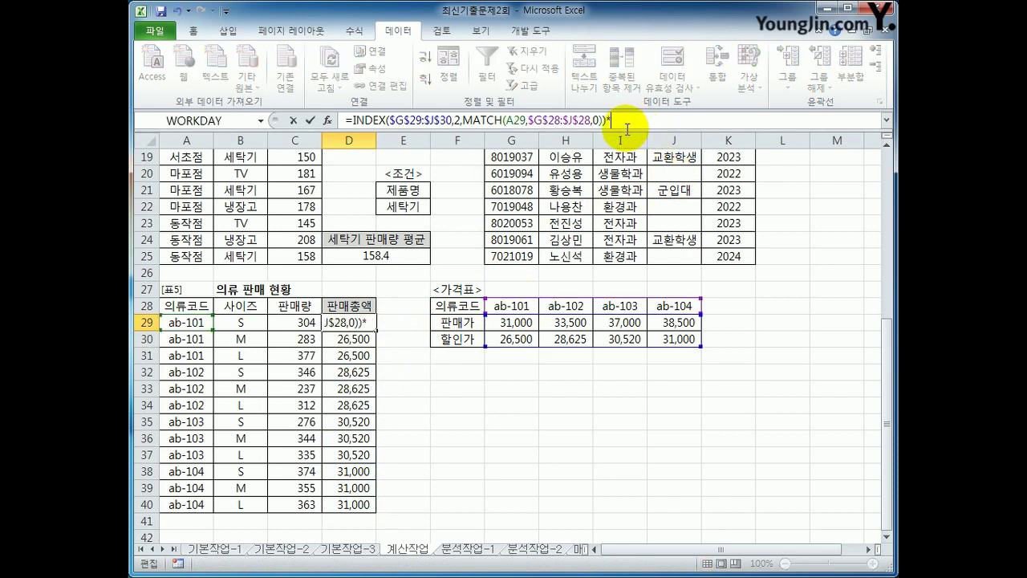
click(304, 322)
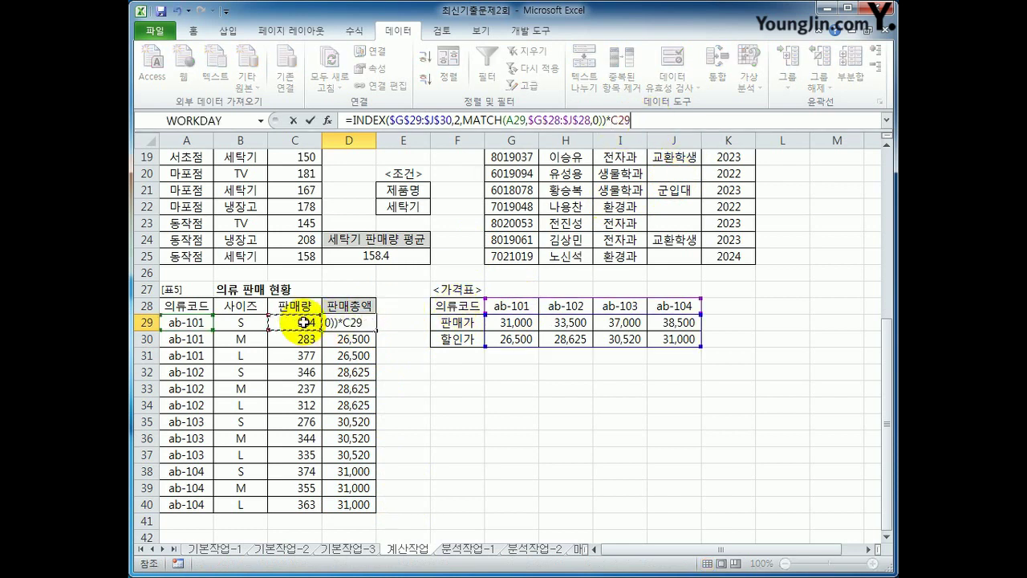
key(Return)
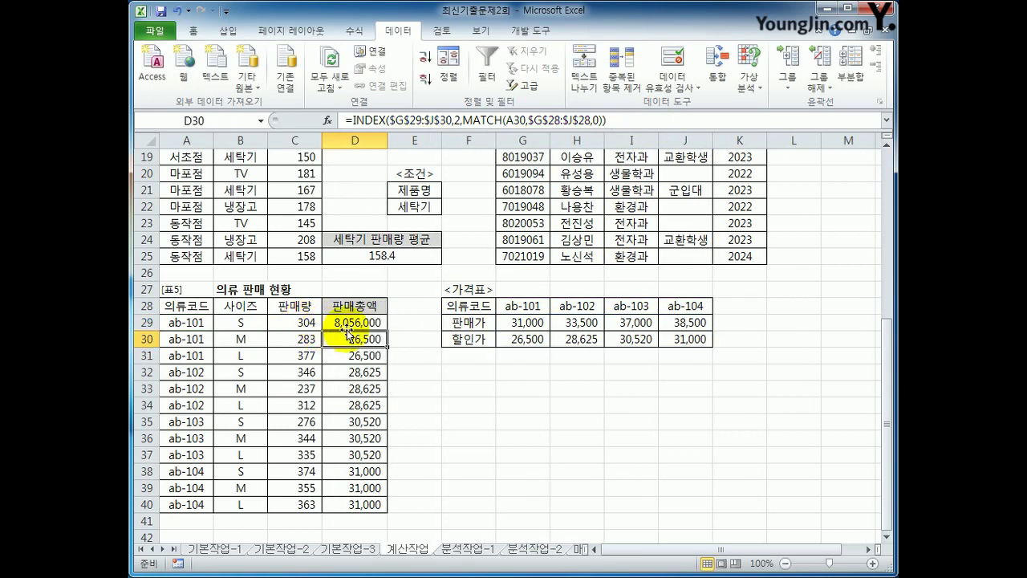
click(373, 324)
drag(387, 330, 367, 509)
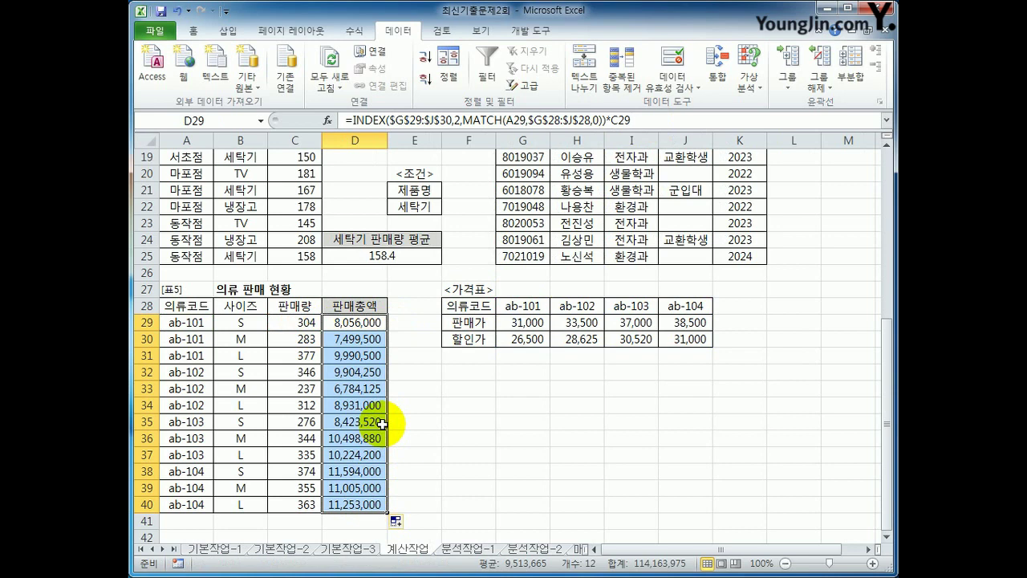
On the 분석작업-1 sheet, sort the 영업부 사원별 실적 현황 table by 부서명 in ascending order
click(469, 551)
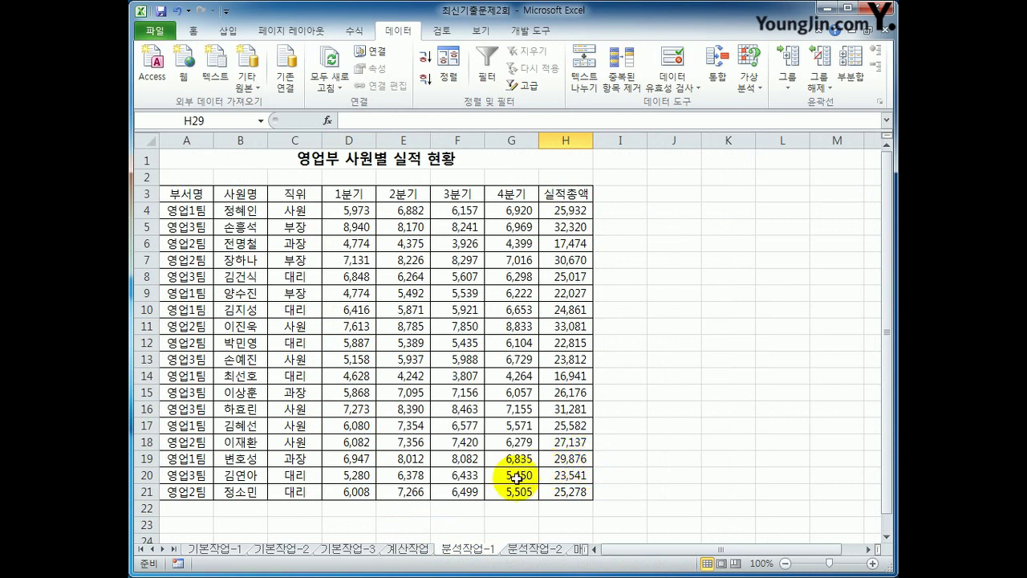
click(199, 195)
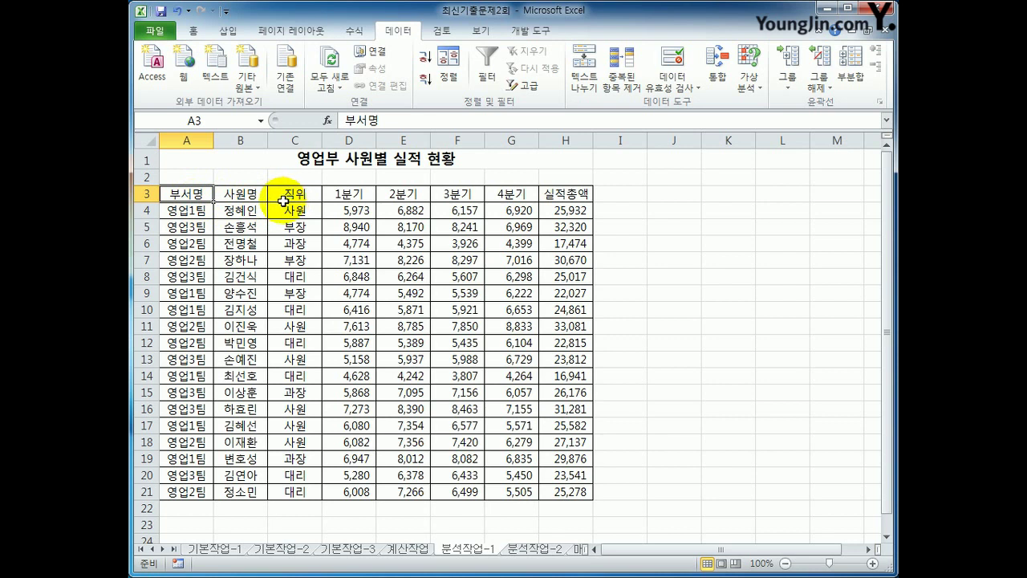
click(424, 61)
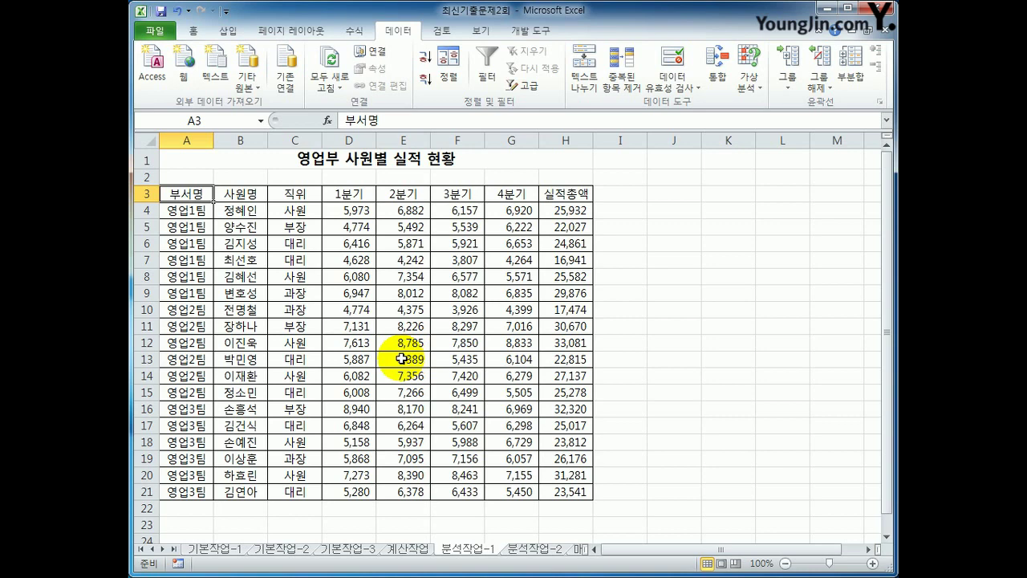
Add subtotals grouped by 부서명 that use the 최소값 function on 1분기, 2분기, 3분기 and 4분기 instead of 실적총액
click(851, 76)
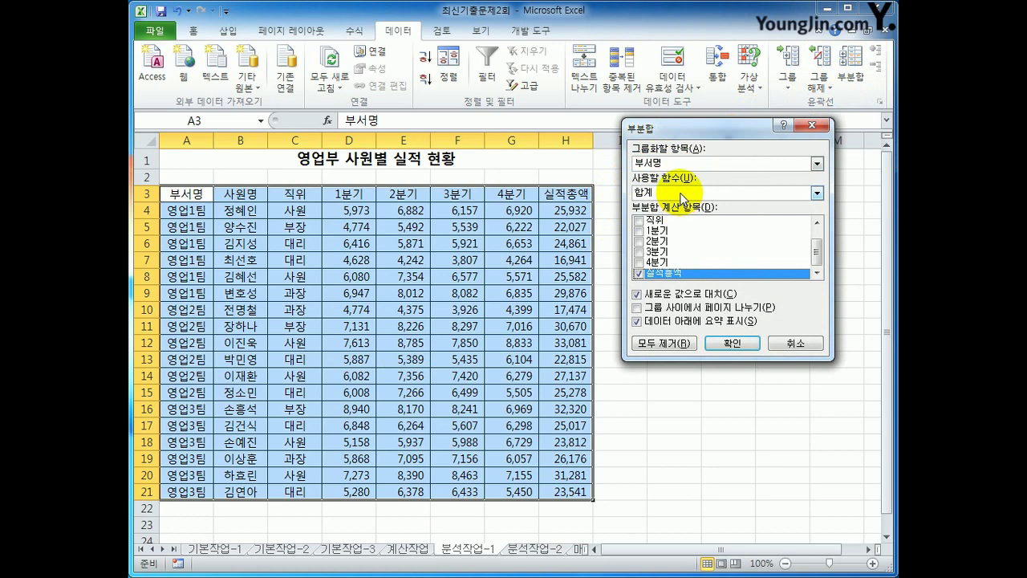
click(681, 194)
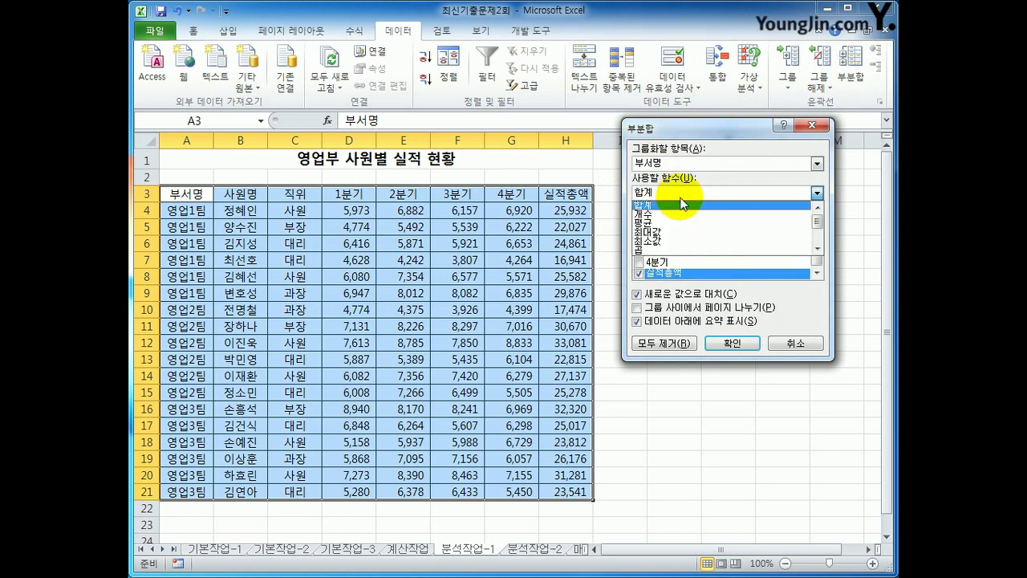
click(669, 240)
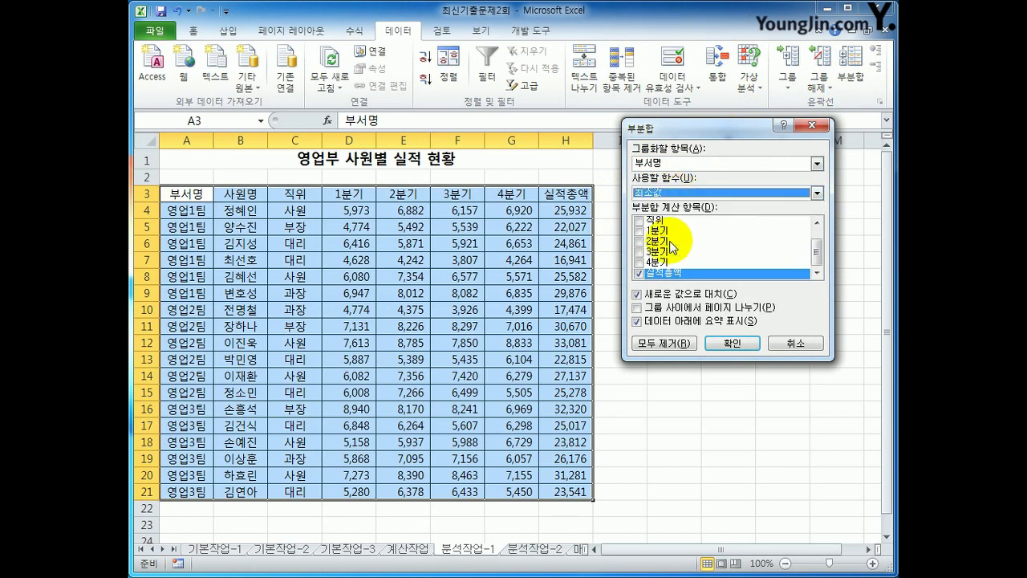
click(639, 275)
click(638, 230)
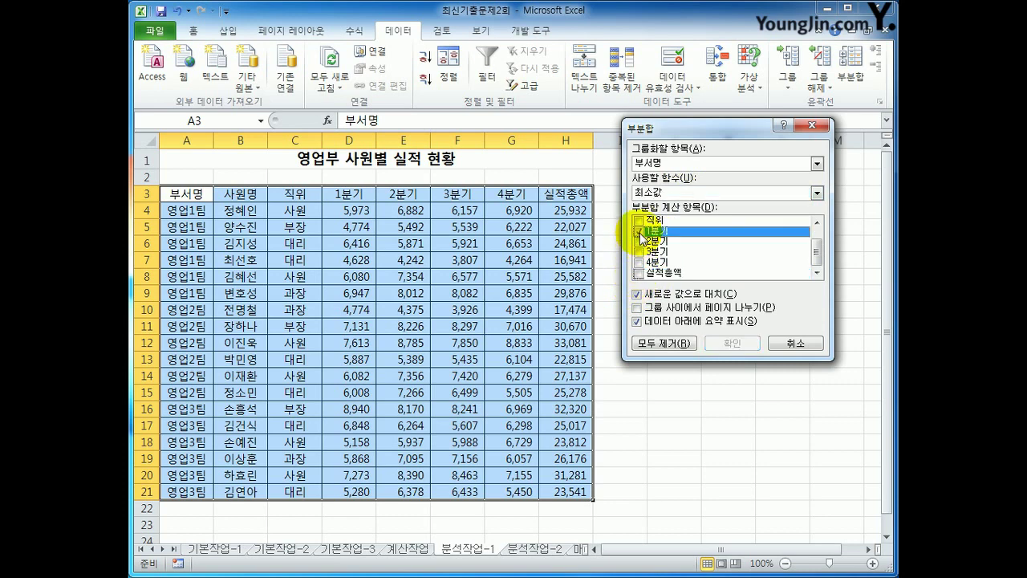
click(640, 242)
click(639, 252)
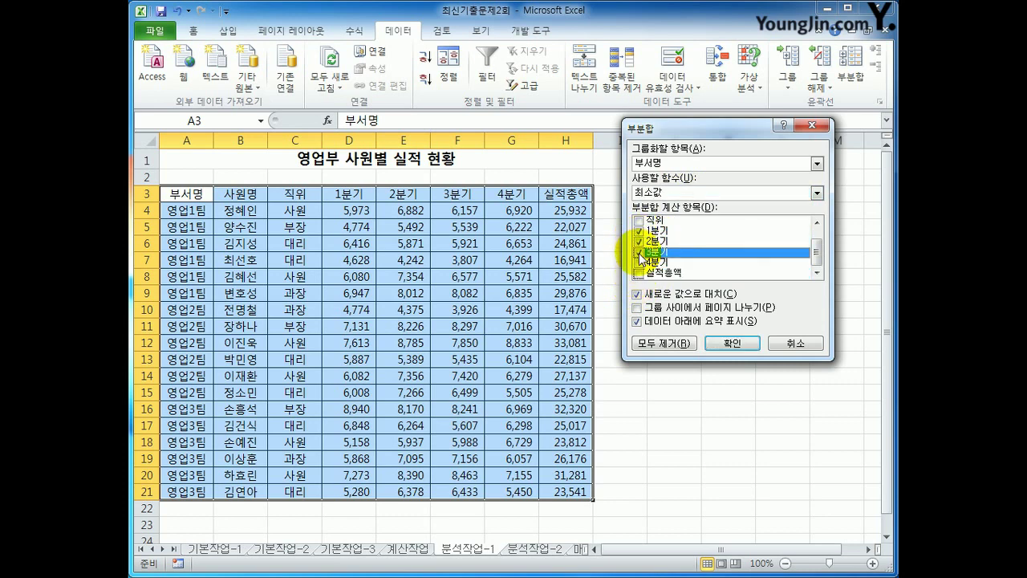
click(640, 264)
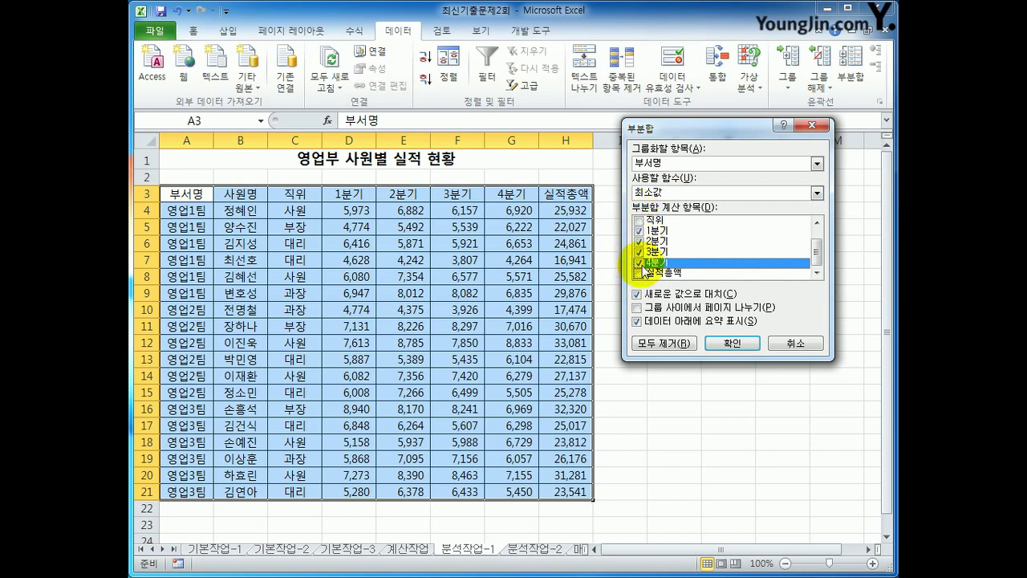
click(733, 343)
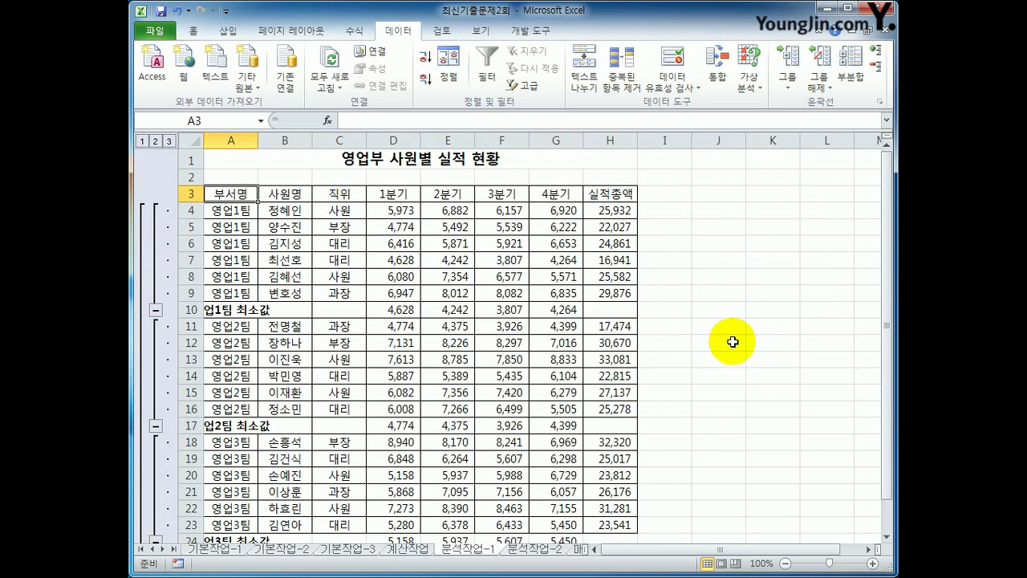
Set up a second subtotal by 부서명 with the 평균 function and exclude 1분기 through 4분기 from the calculation
click(851, 76)
drag(729, 125, 765, 151)
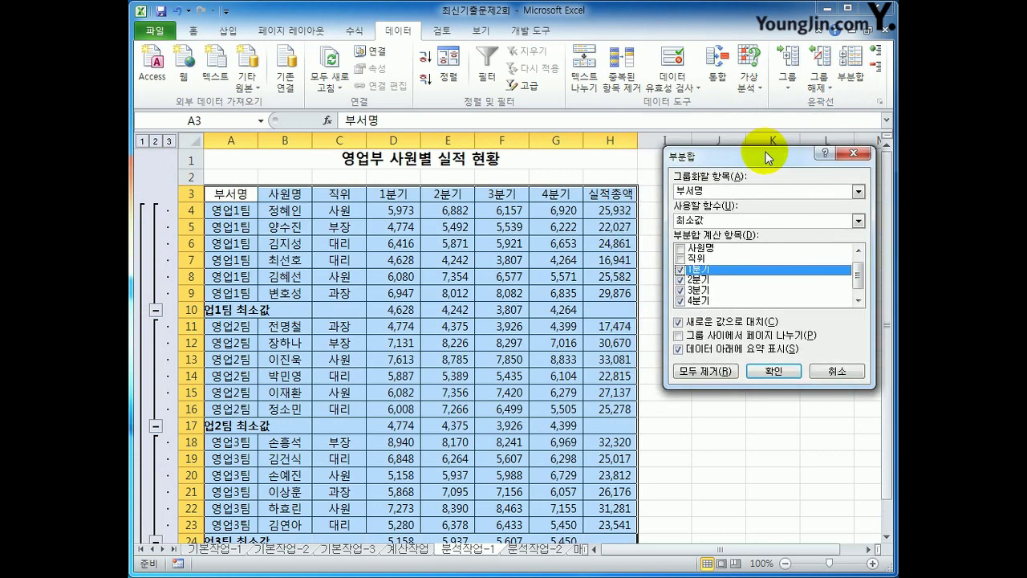
click(745, 219)
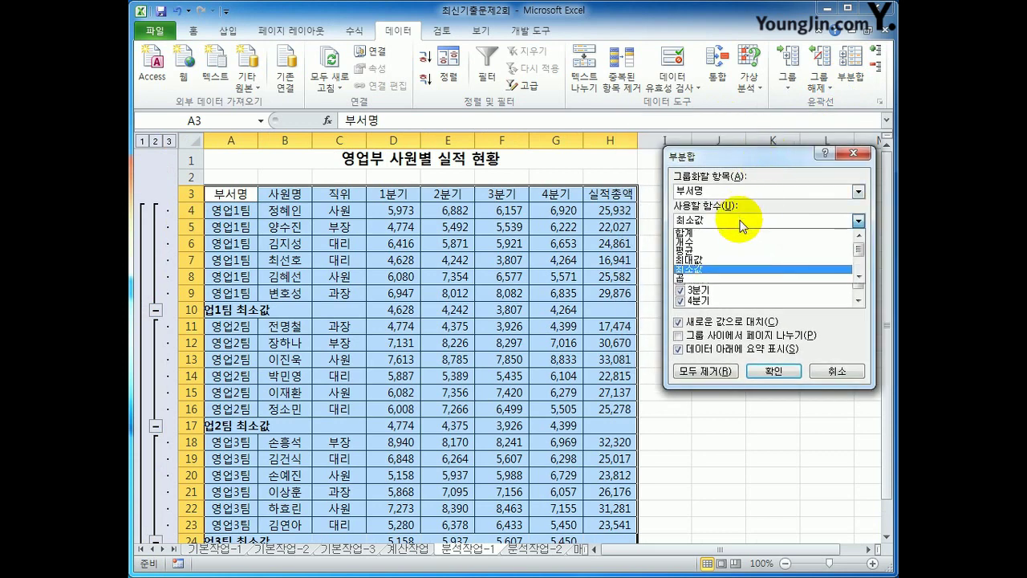
click(728, 254)
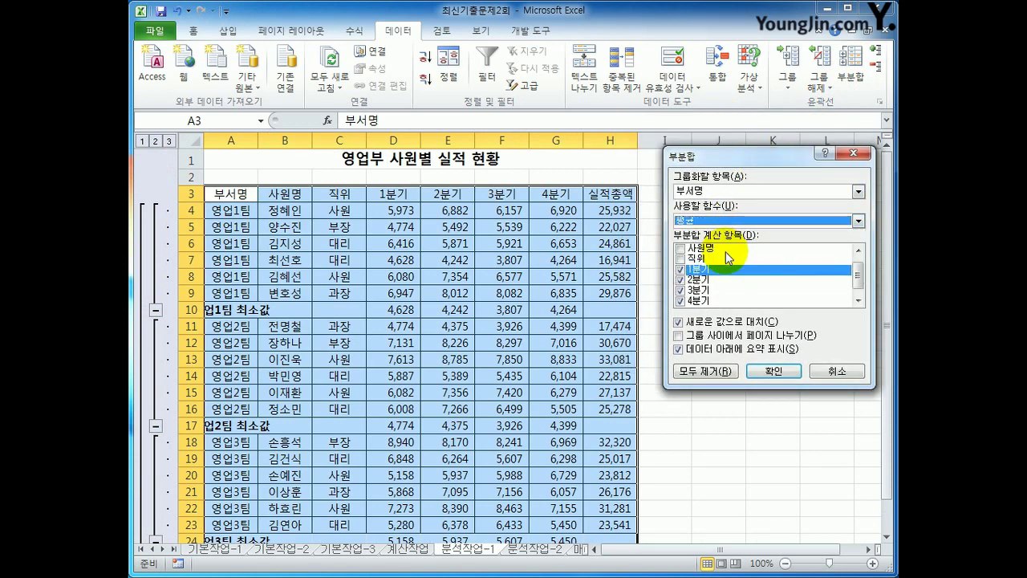
click(680, 270)
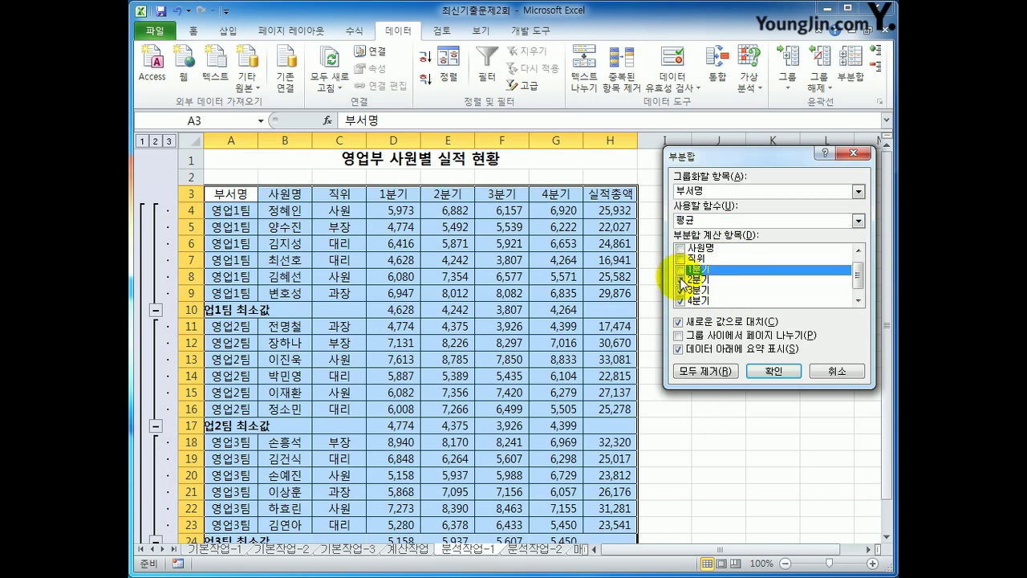
click(680, 279)
click(681, 289)
click(681, 301)
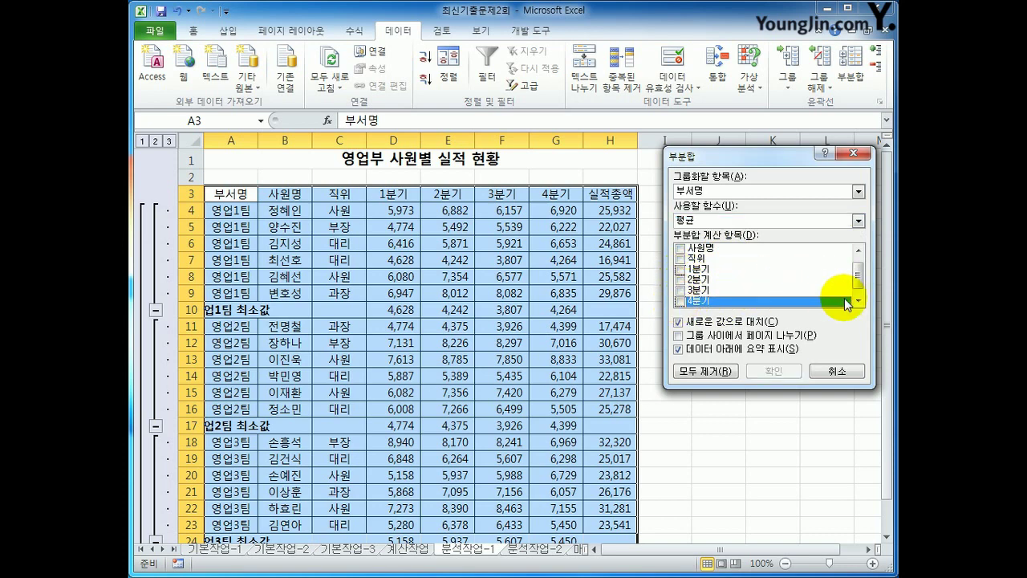
Apply the 평균 subtotal to 실적총액 without replacing the existing subtotals, and fit column A's width to its contents
click(858, 301)
click(681, 300)
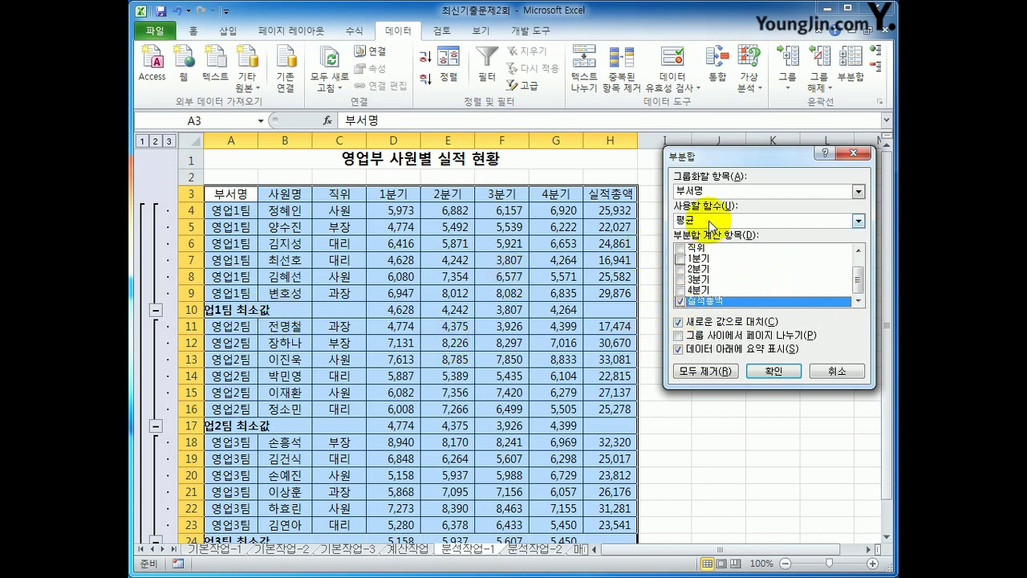
click(697, 327)
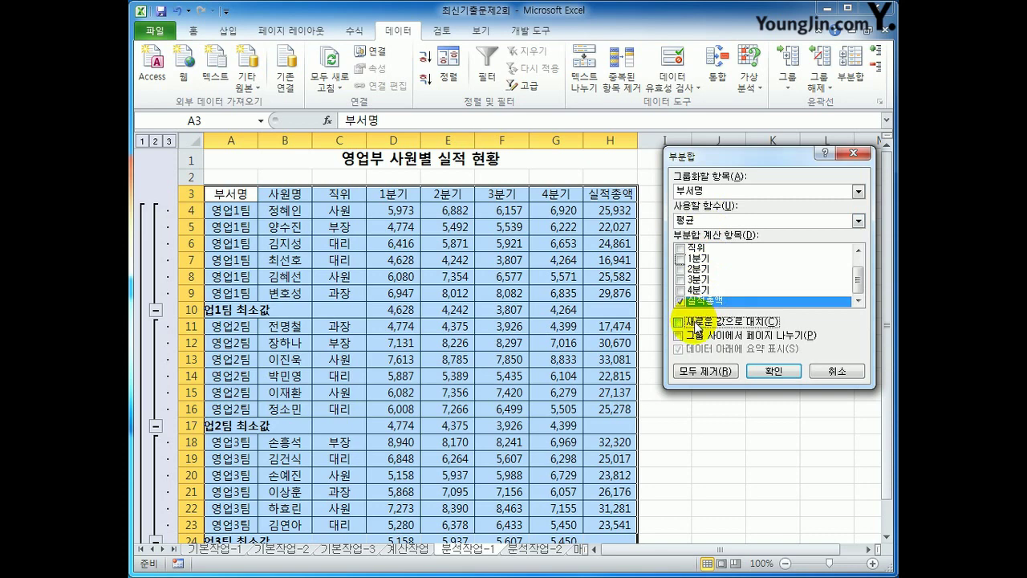
click(773, 372)
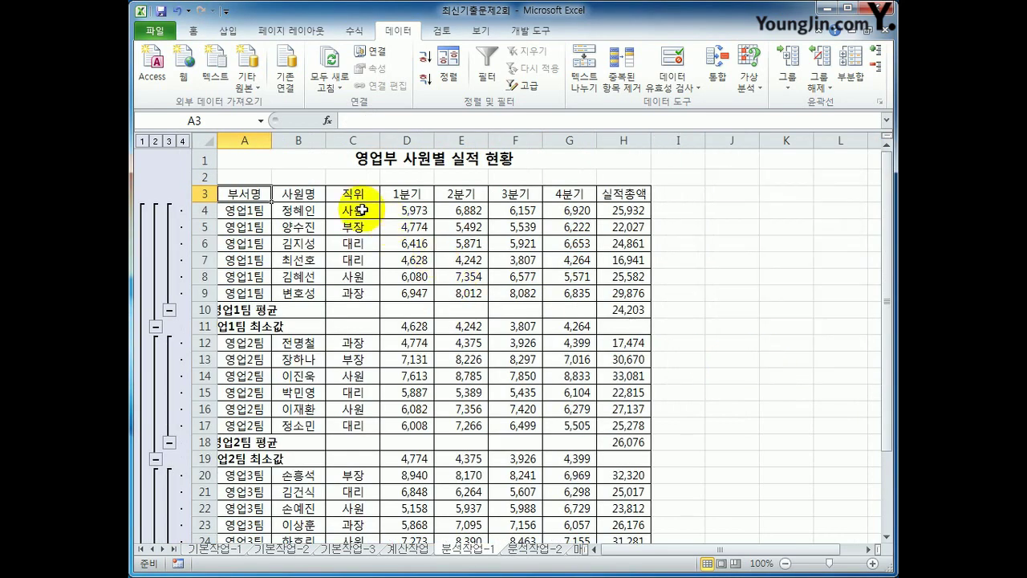
double_click(271, 140)
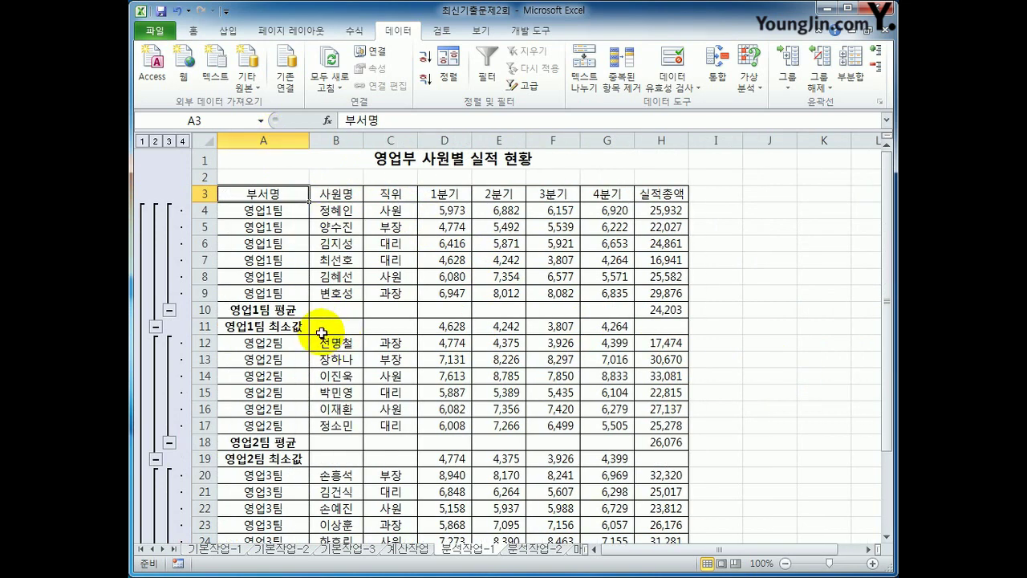
On the 분석작업-2 sheet, set up a sort of A3:F19 by 포지션 values with a custom list as the order
click(530, 550)
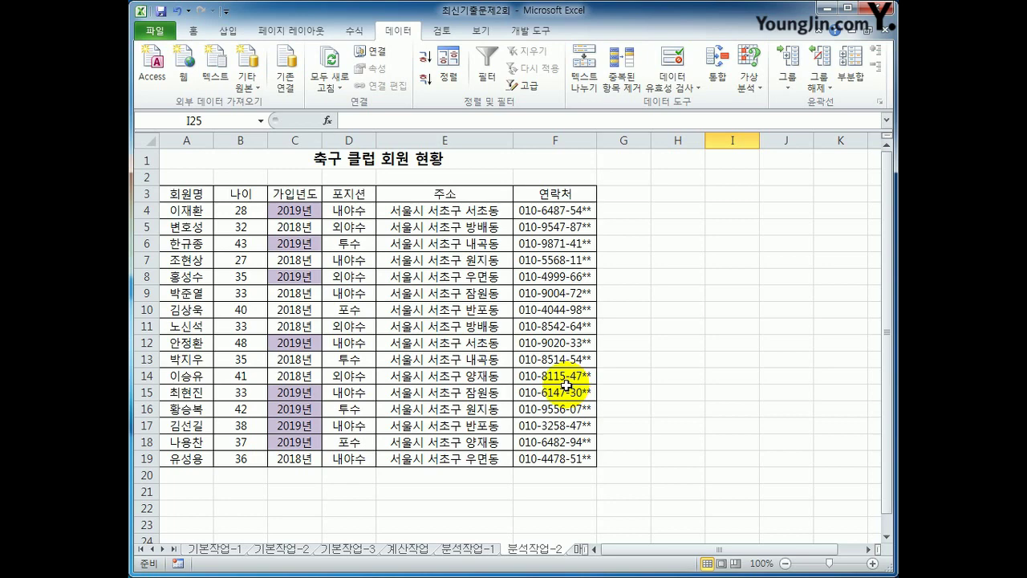
drag(178, 194, 559, 443)
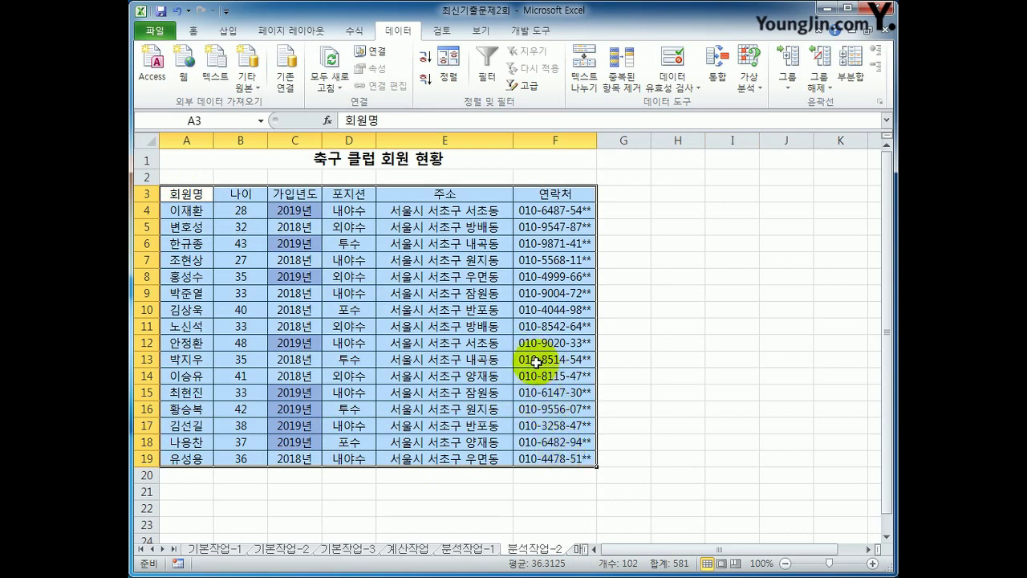
click(449, 71)
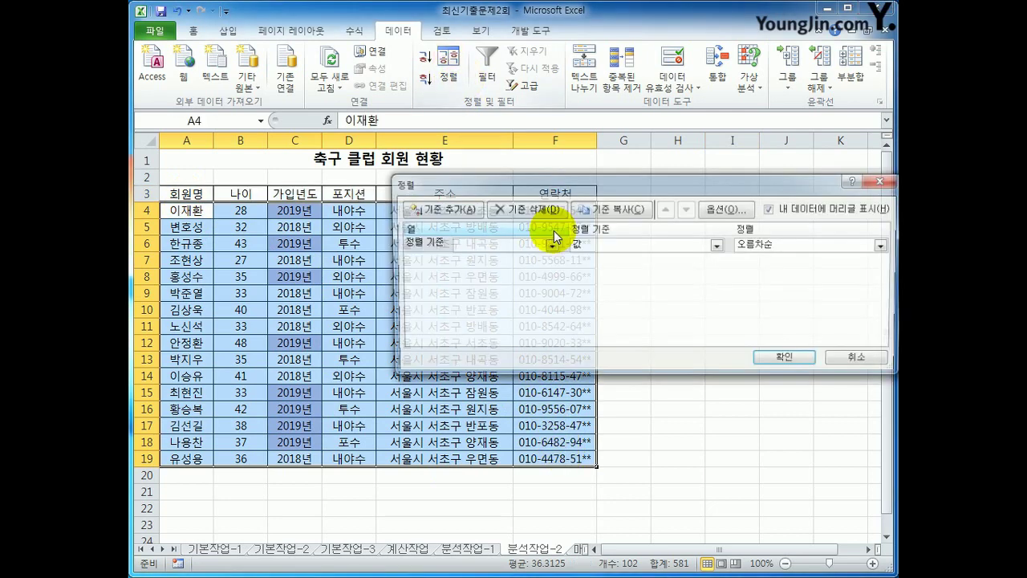
drag(562, 186, 444, 226)
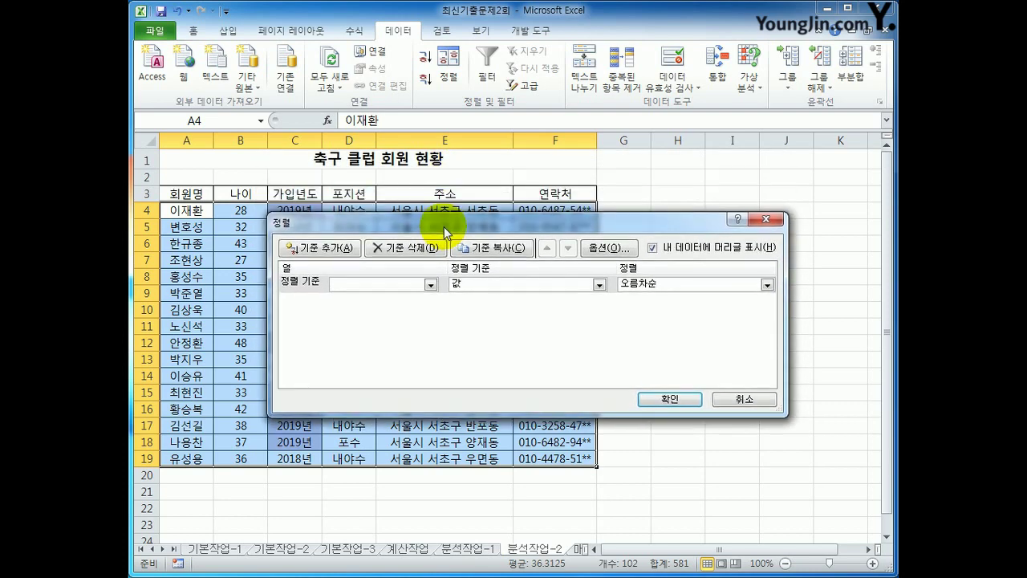
click(431, 286)
click(425, 337)
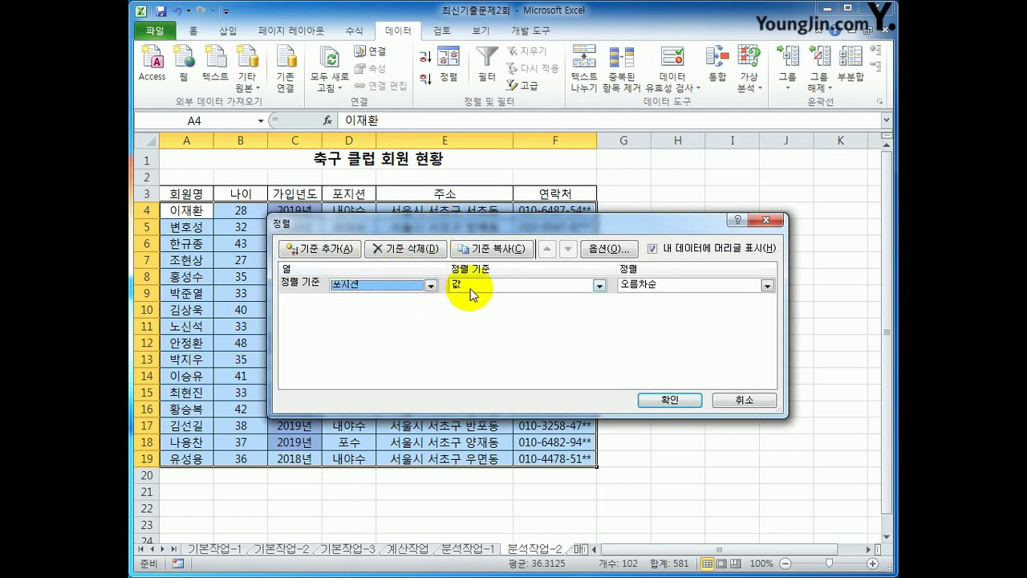
click(653, 287)
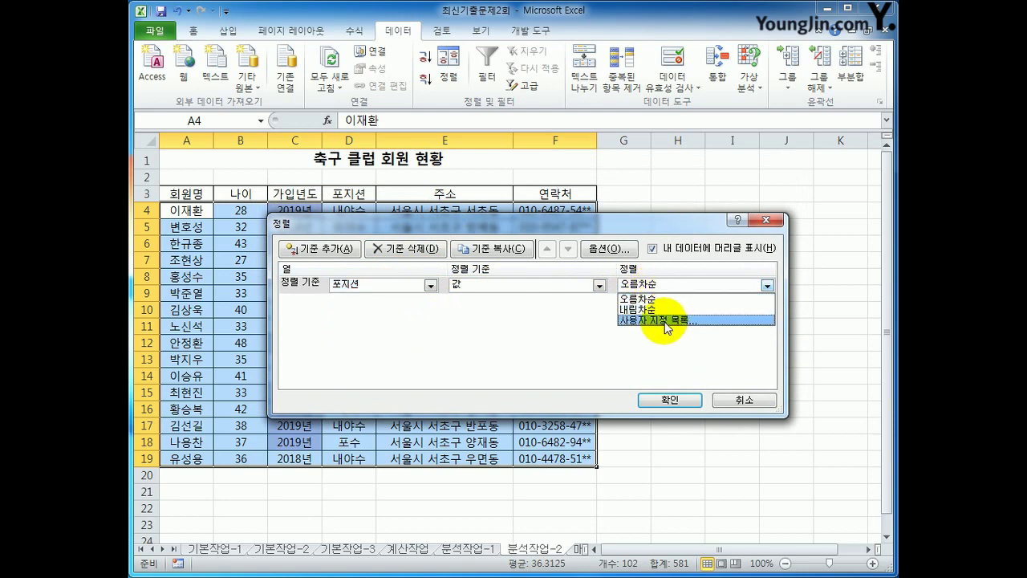
click(666, 320)
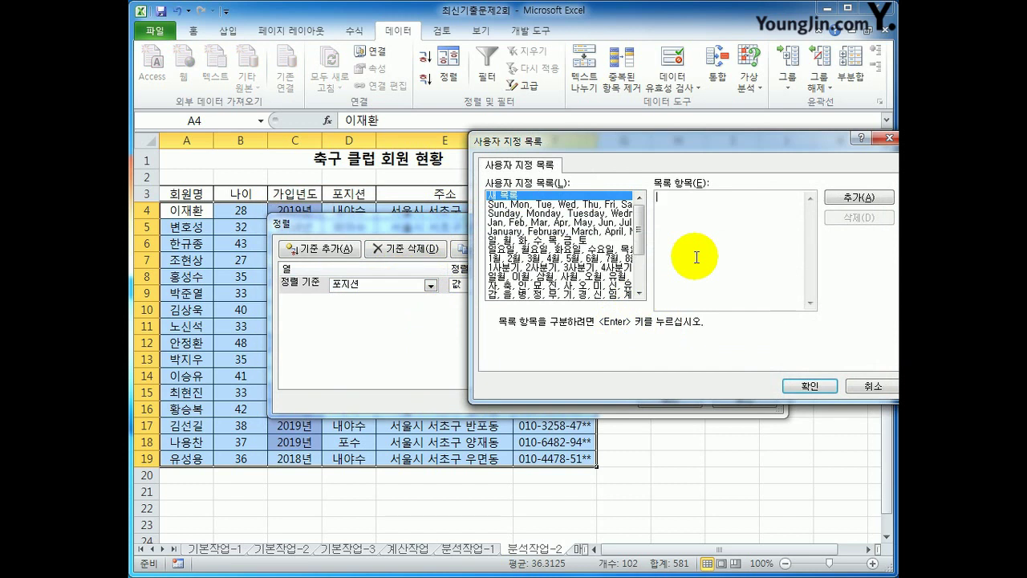
Add a new custom list with the entries 외야수, 내야수, 투수, 포수 in that order
text(내야)
key(BackSpace)
key(BackSpace)
key(BackSpace)
text(외야수)
key(Return)
text(내야수)
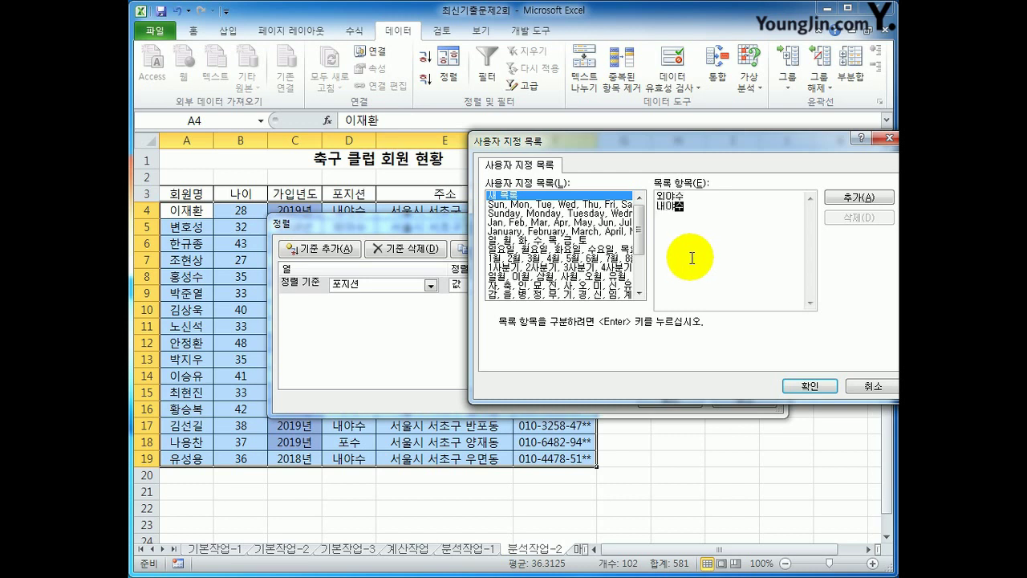
key(Return)
text(투수)
key(Return)
text(포수)
click(853, 199)
Choose the 외야수, 내야수, 투수, 포수 custom list as the sort order for 포지션
drag(644, 232, 644, 282)
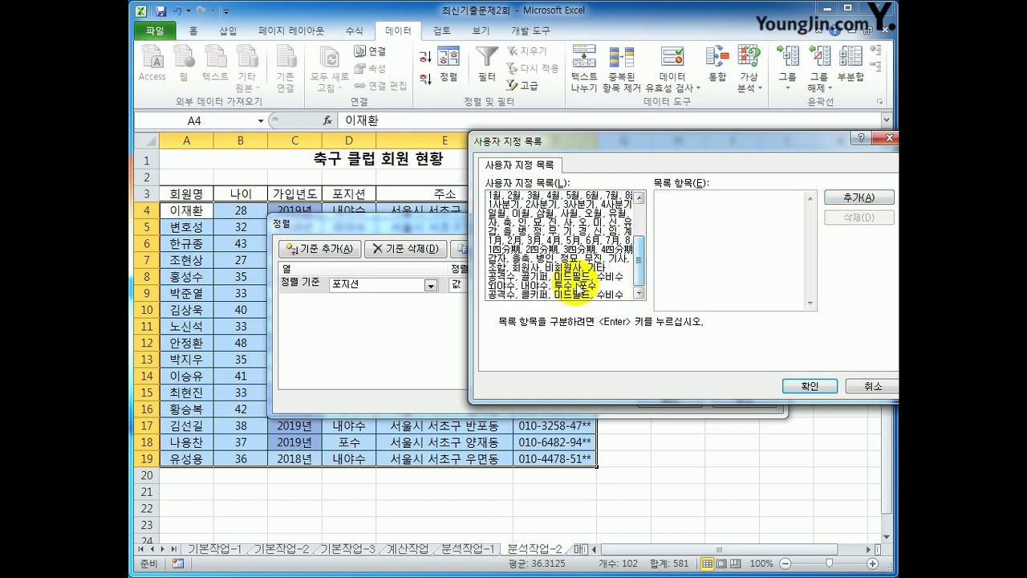
click(555, 285)
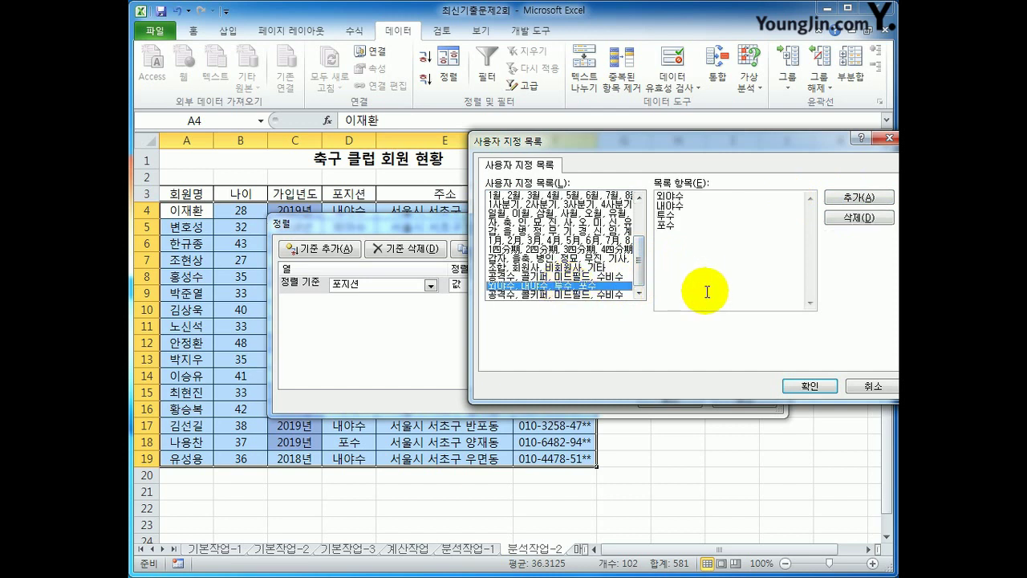
click(808, 386)
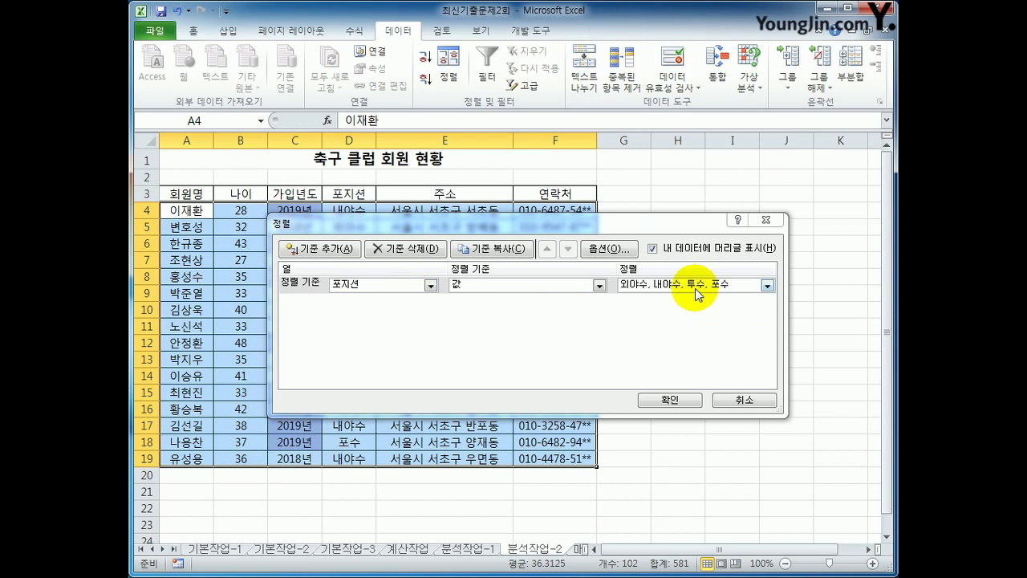
Add a second sort level on 가입년도 by cell color, placing the light purple cells on top, and run the sort
click(330, 248)
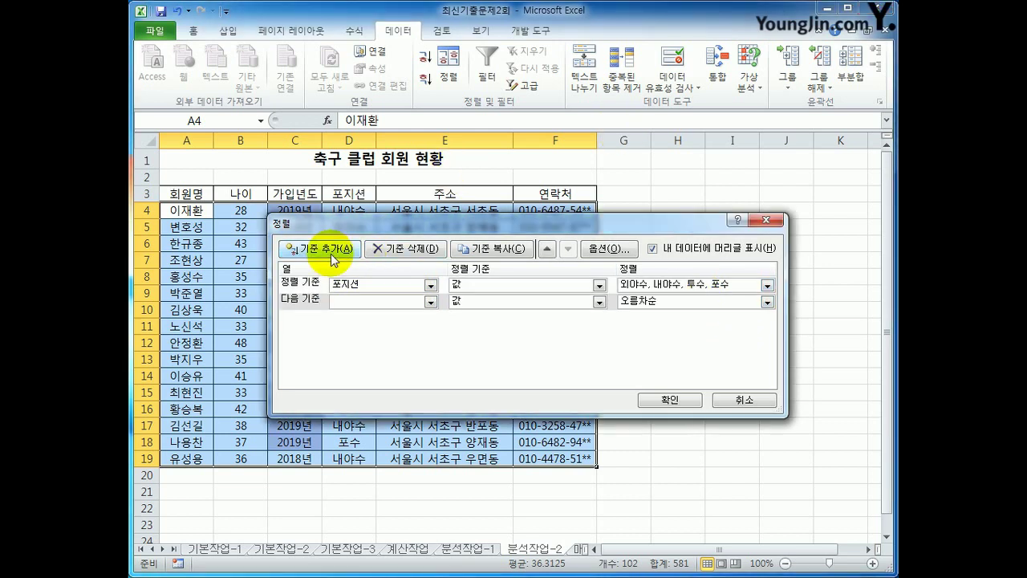
click(431, 301)
click(414, 336)
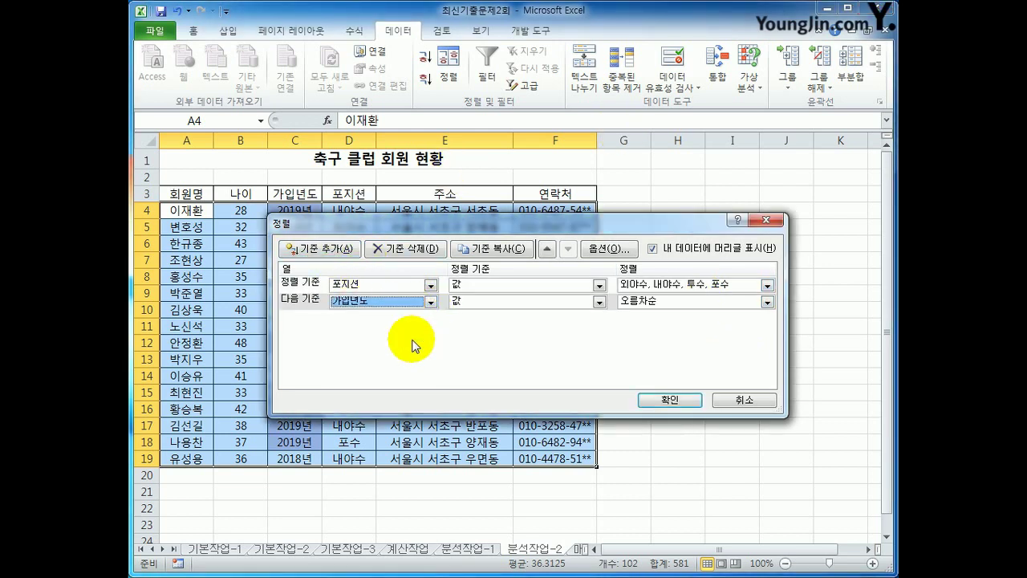
click(547, 301)
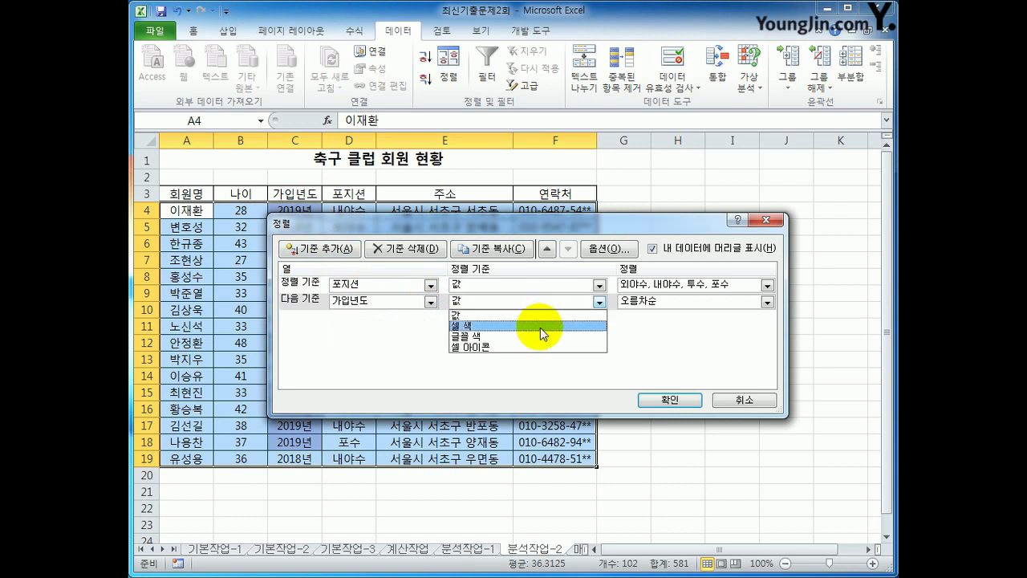
click(540, 328)
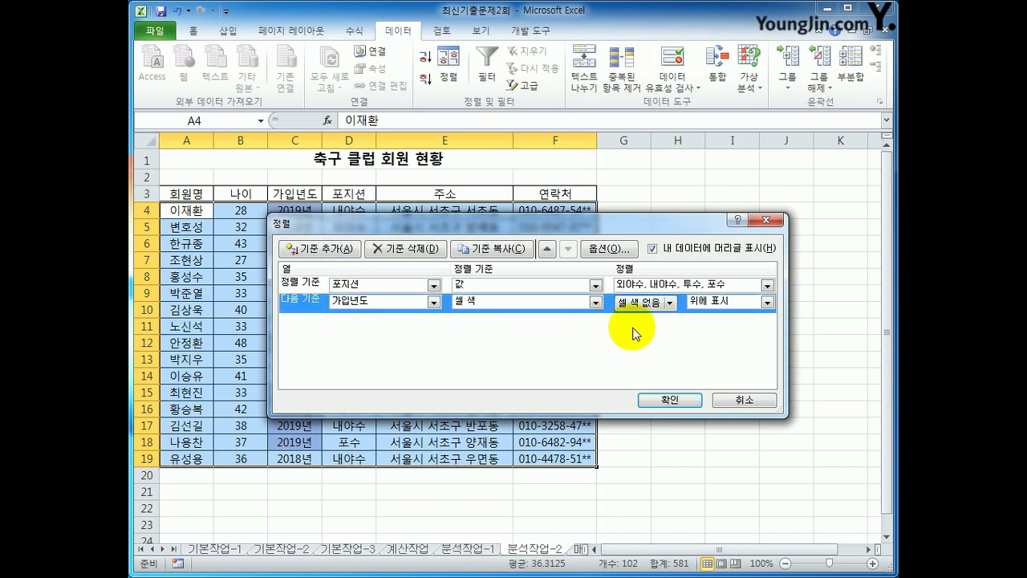
click(669, 303)
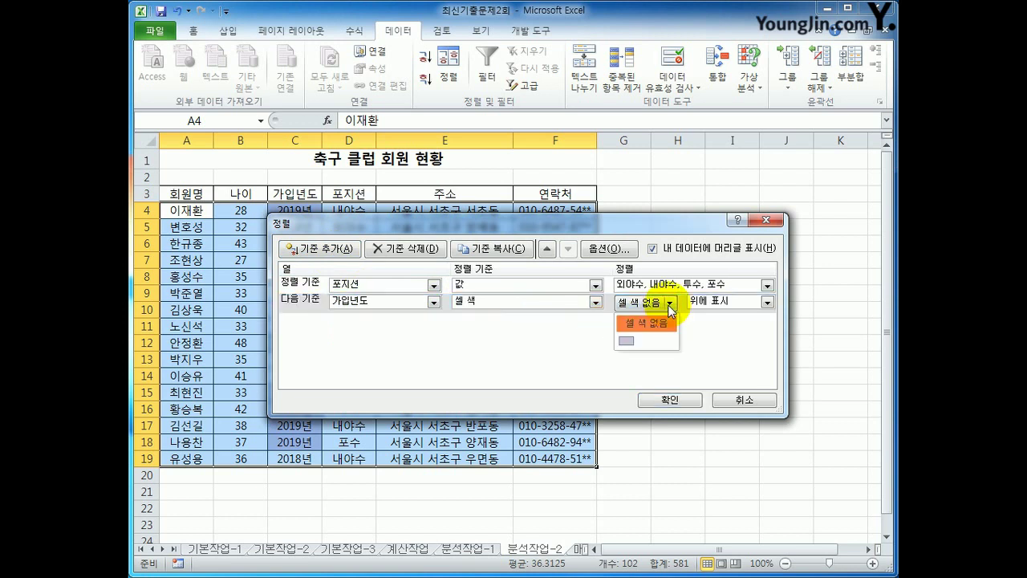
click(625, 344)
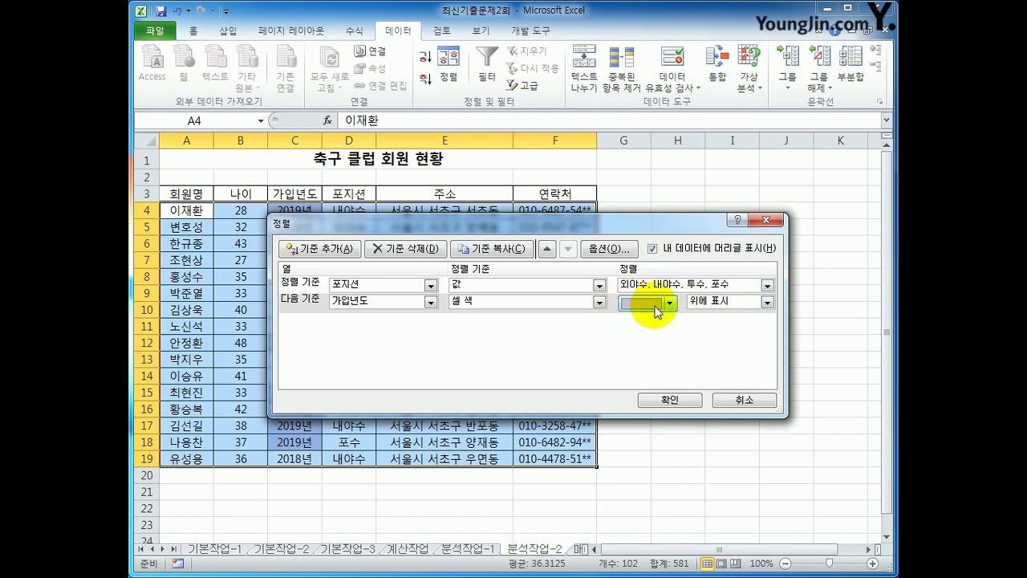
click(656, 406)
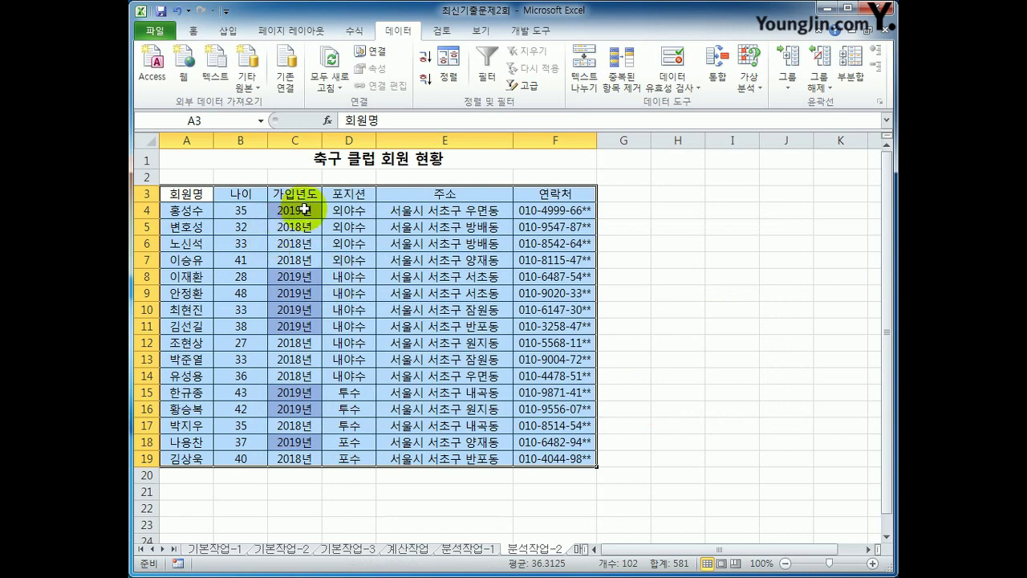
click(304, 210)
drag(361, 211, 371, 263)
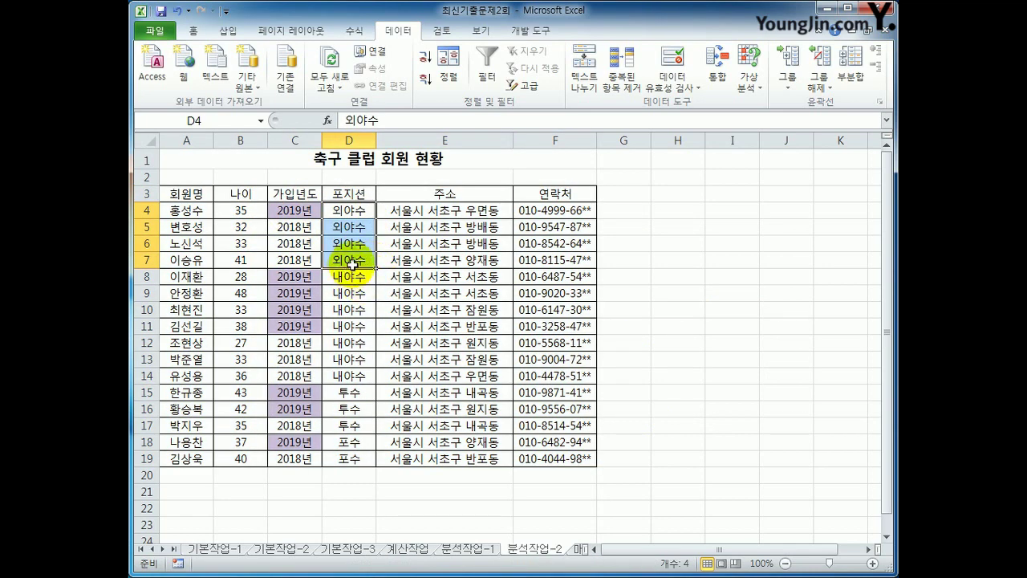
On the 매크로작업 sheet, insert a form-control button covering cells G3:G4
click(573, 552)
click(572, 390)
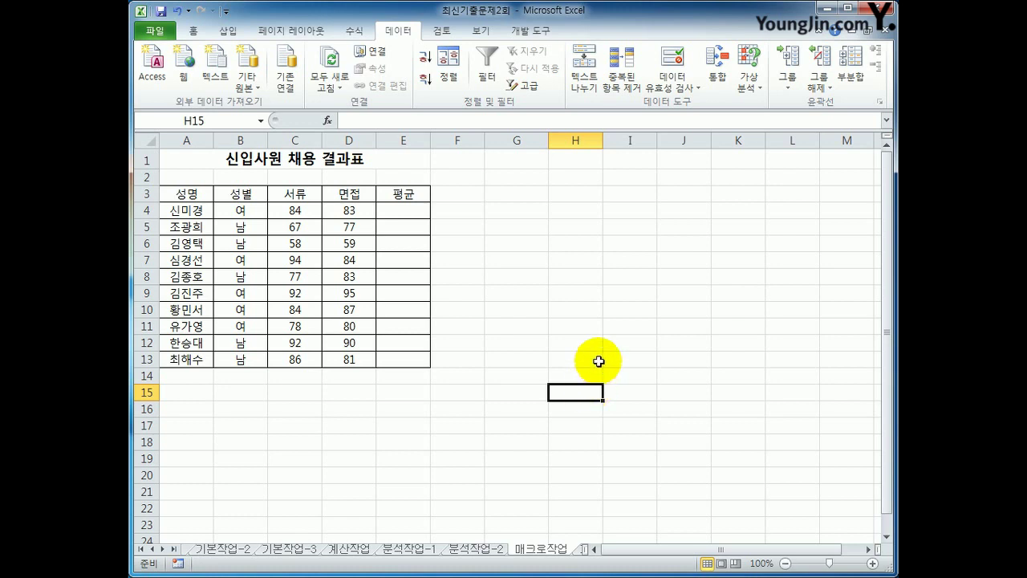
click(536, 32)
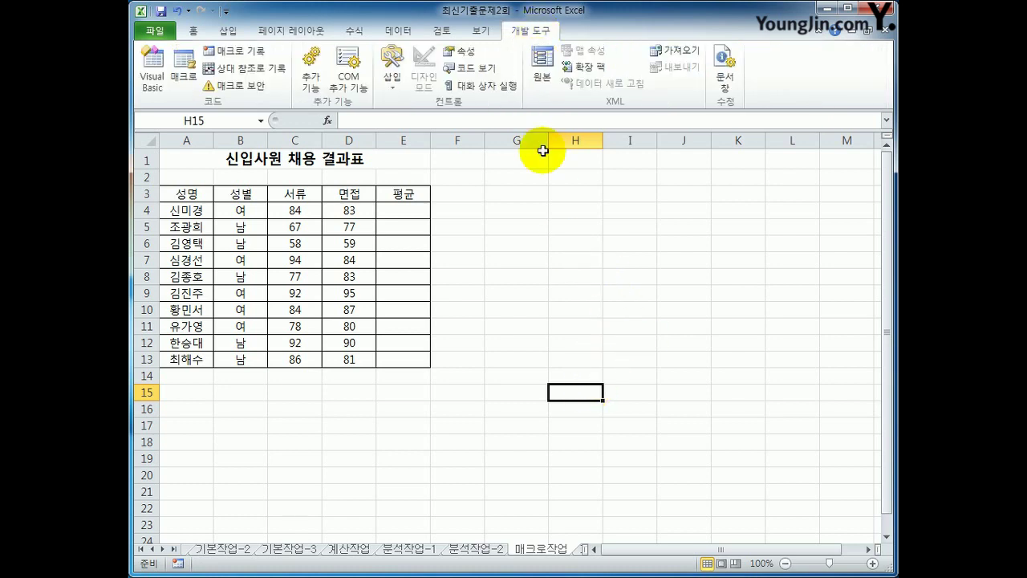
click(392, 68)
click(387, 119)
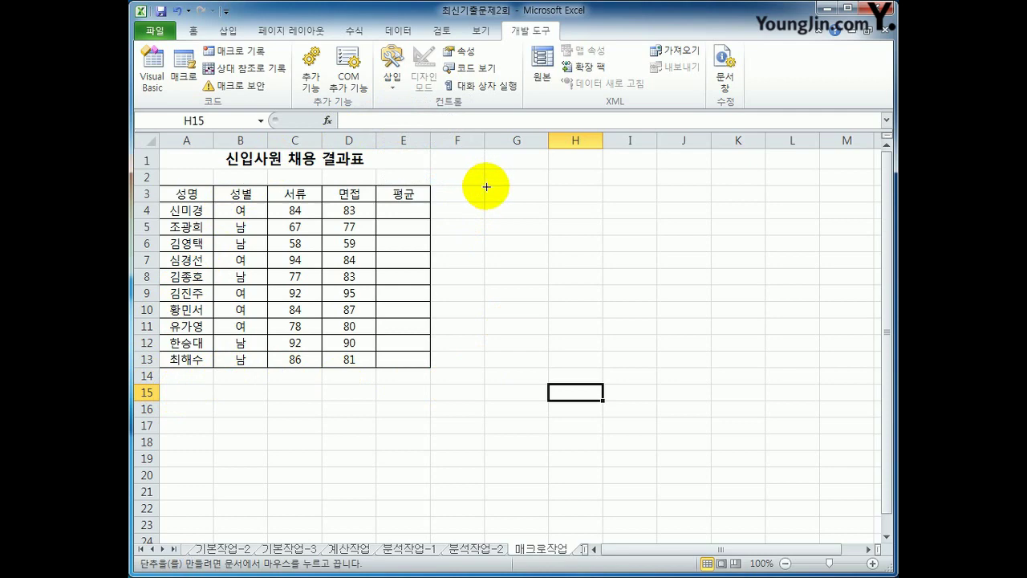
drag(421, 154, 549, 218)
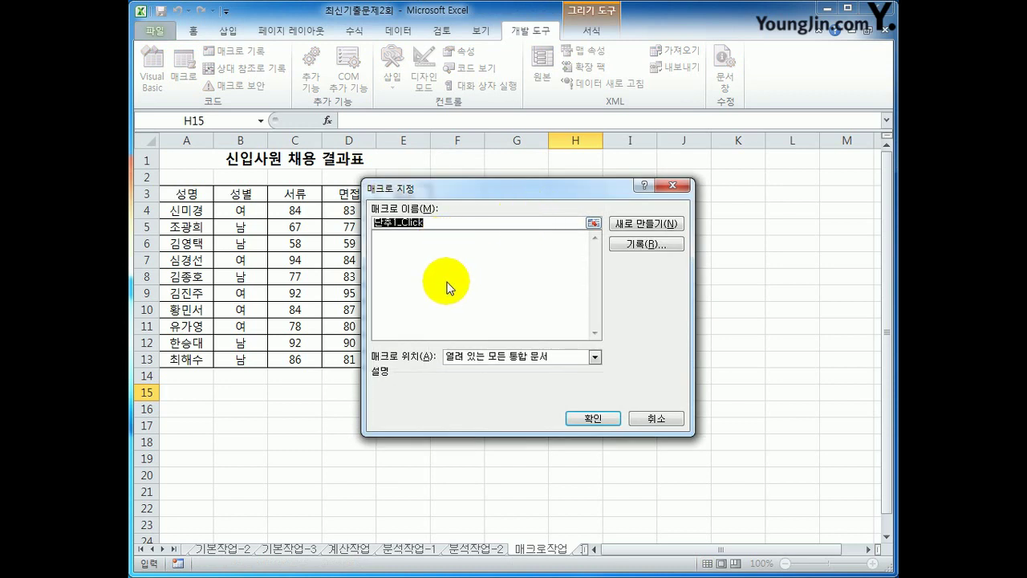
Start recording a macro named 평균 for the new button, stored in the current workbook
text(평균)
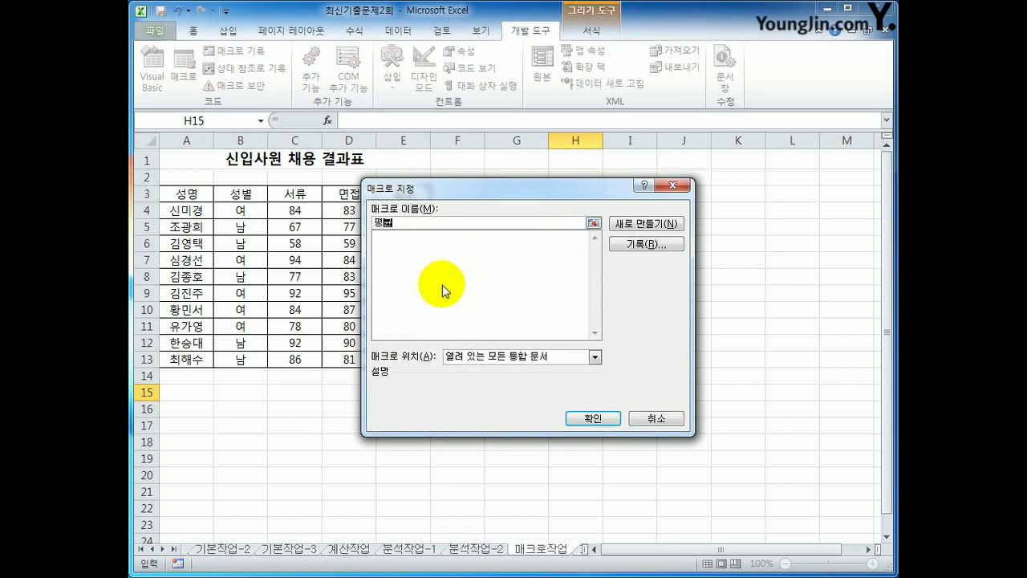
click(646, 244)
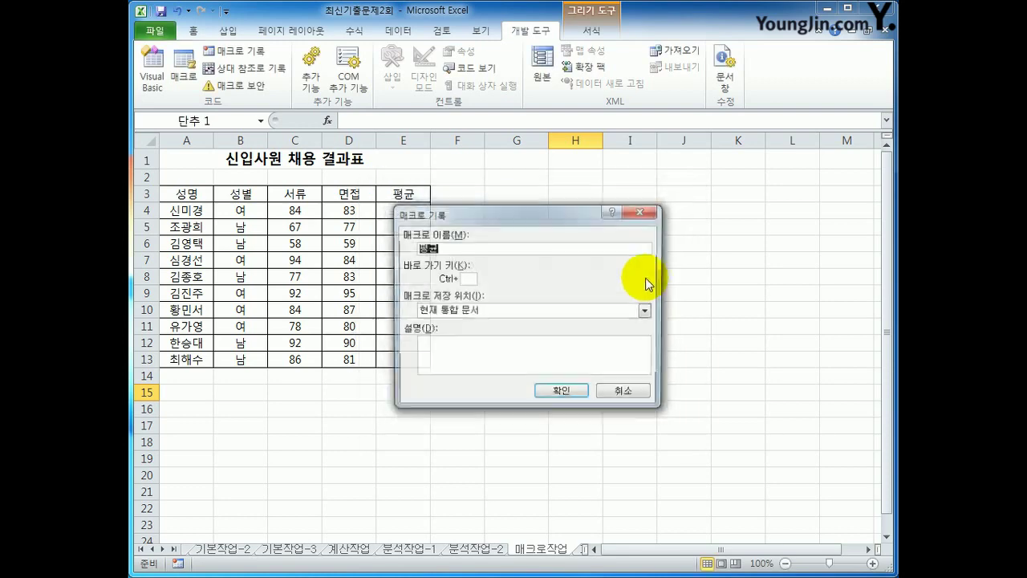
drag(511, 215, 605, 186)
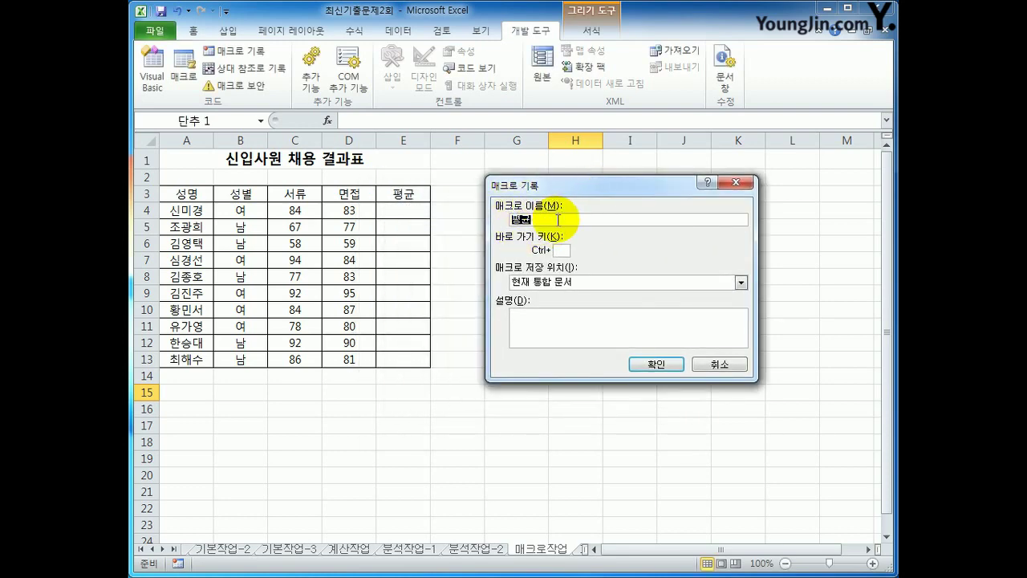
click(653, 362)
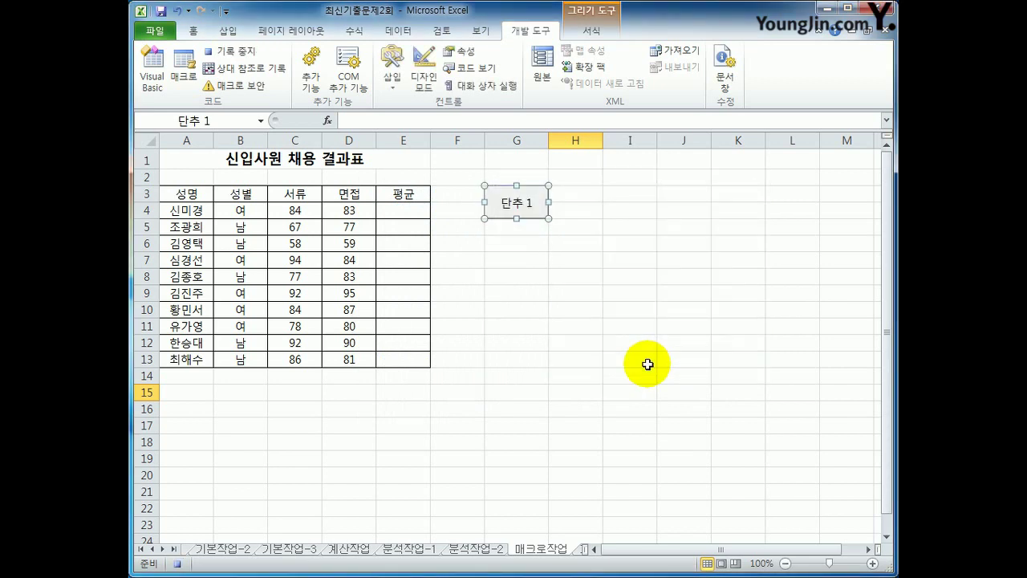
Enter the formula =AVERAGE(C4:D4) in cell E4
click(414, 208)
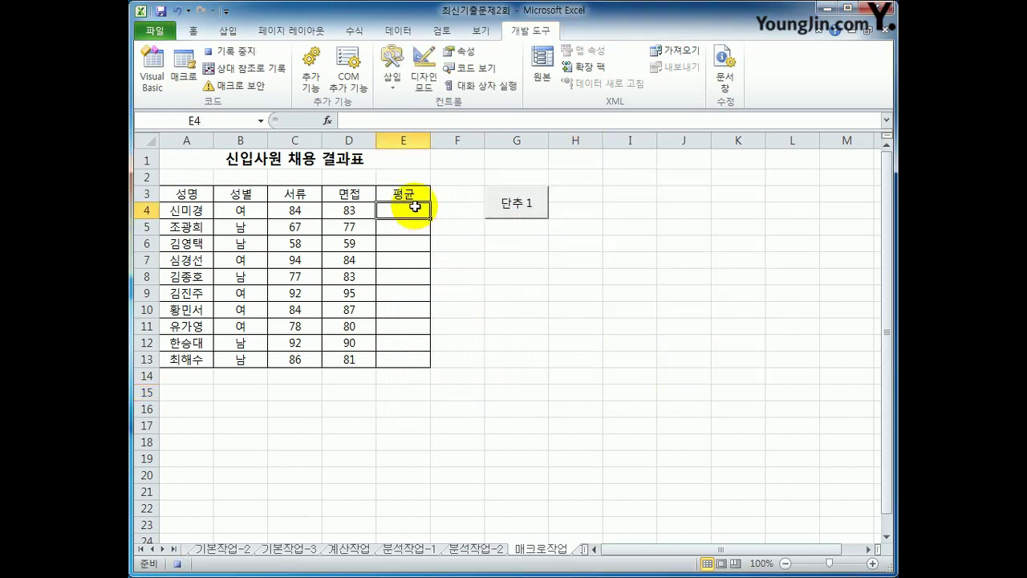
text(=)
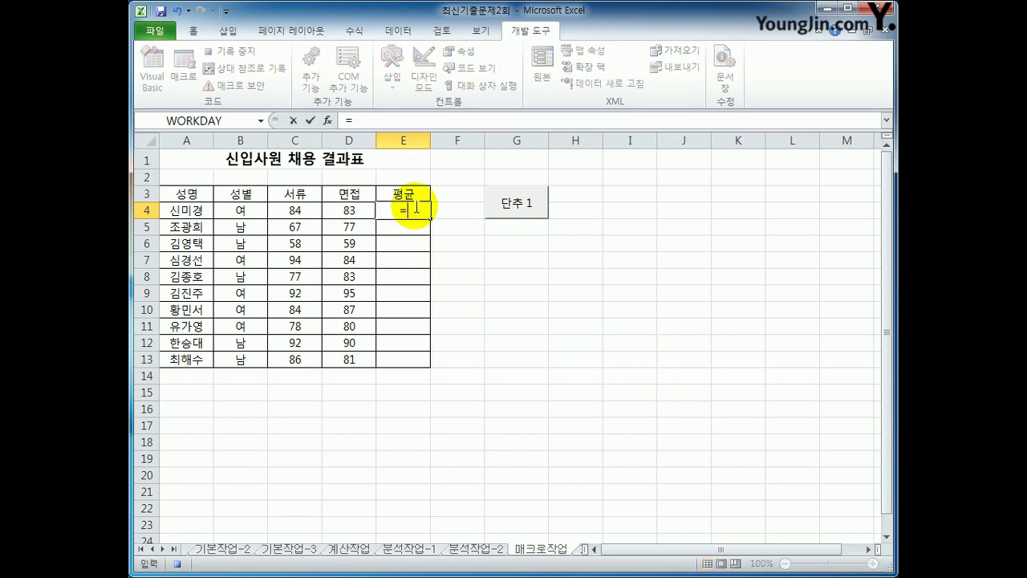
text(ㅁ)
key(BackSpace)
text(av)
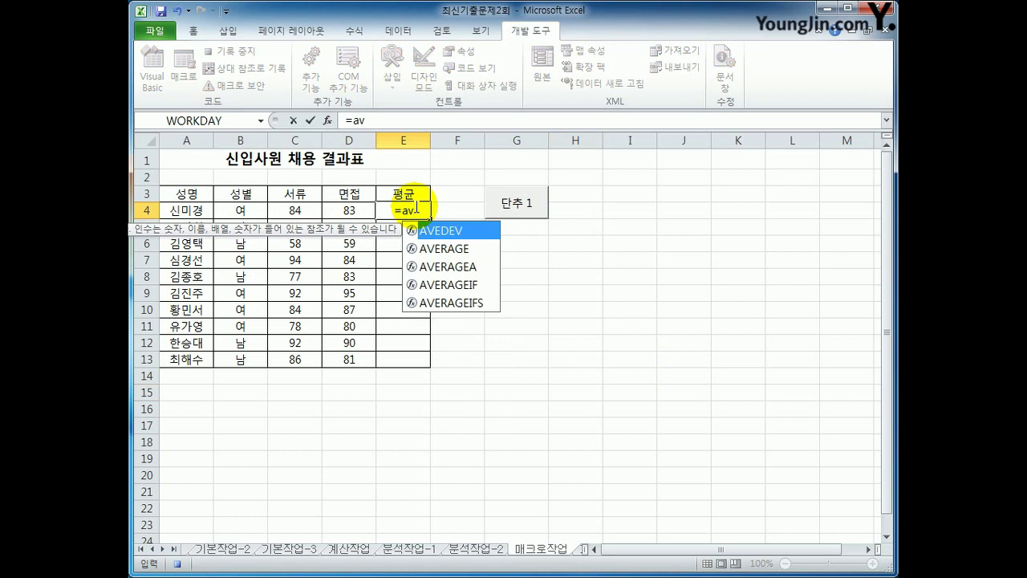
key(Down)
key(Tab)
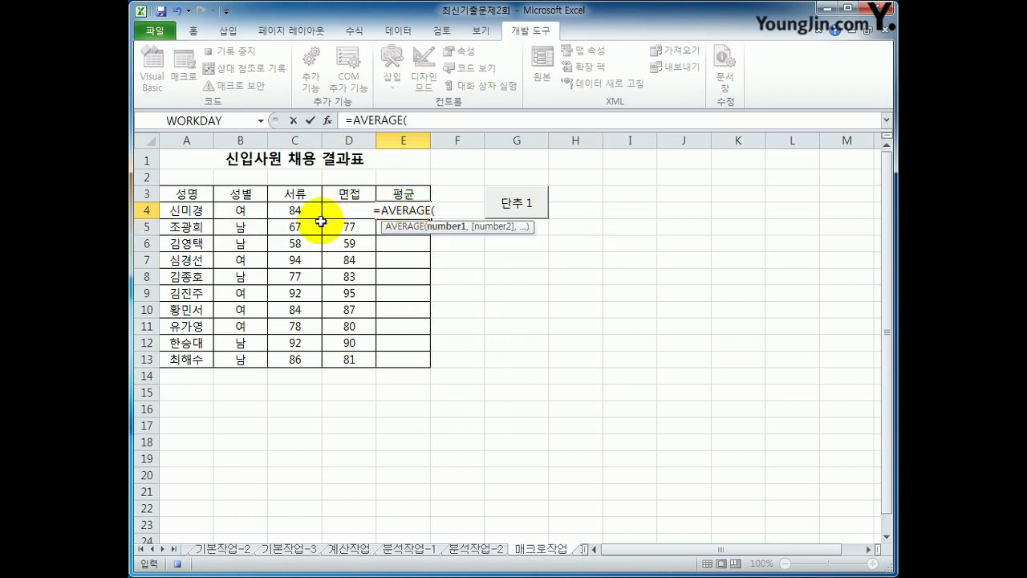
drag(295, 209, 342, 211)
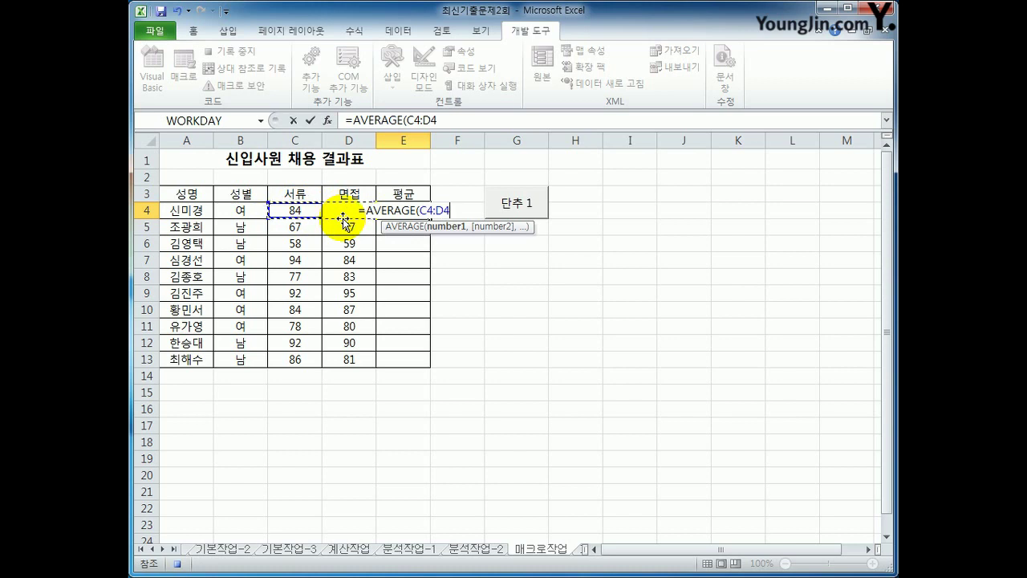
text())
key(Return)
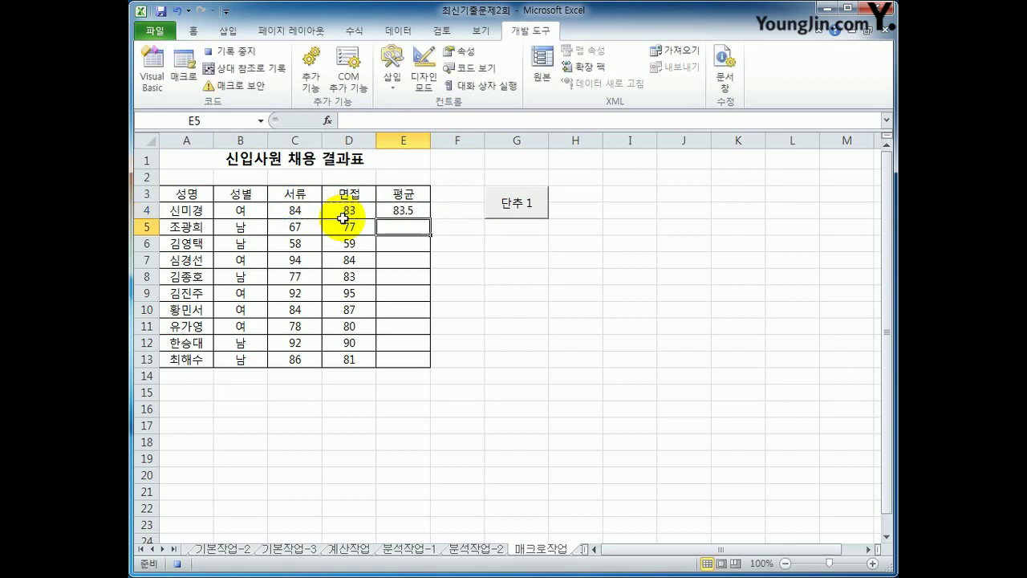
Fill the average formula from E4 down to E13 and stop recording the macro
click(412, 211)
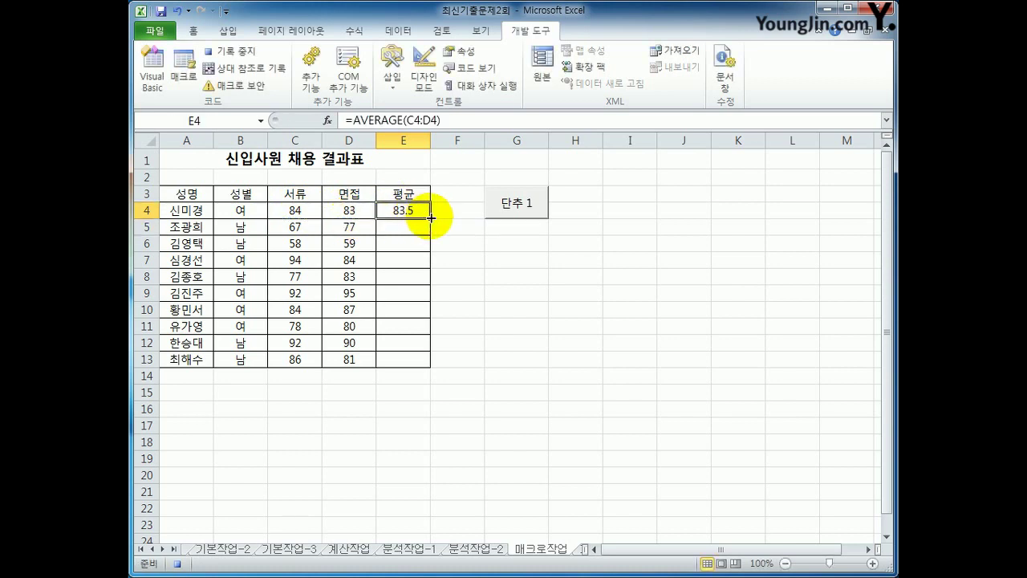
drag(430, 218, 420, 361)
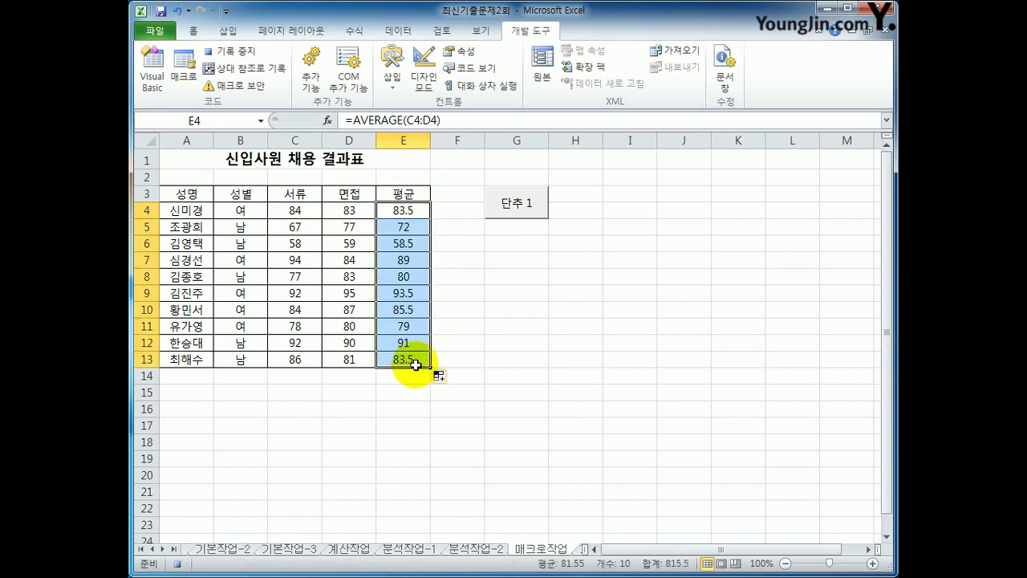
click(413, 363)
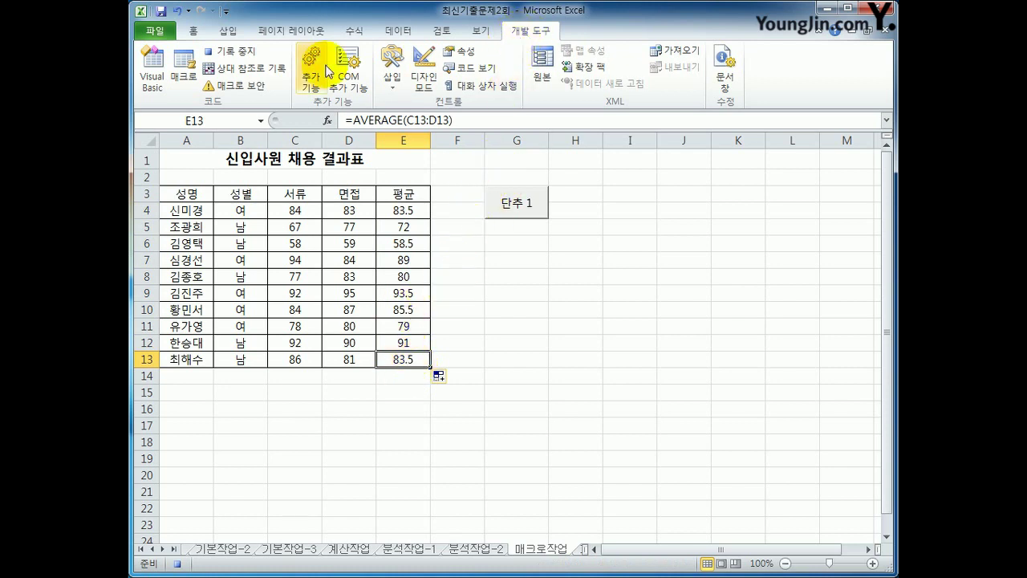
click(252, 52)
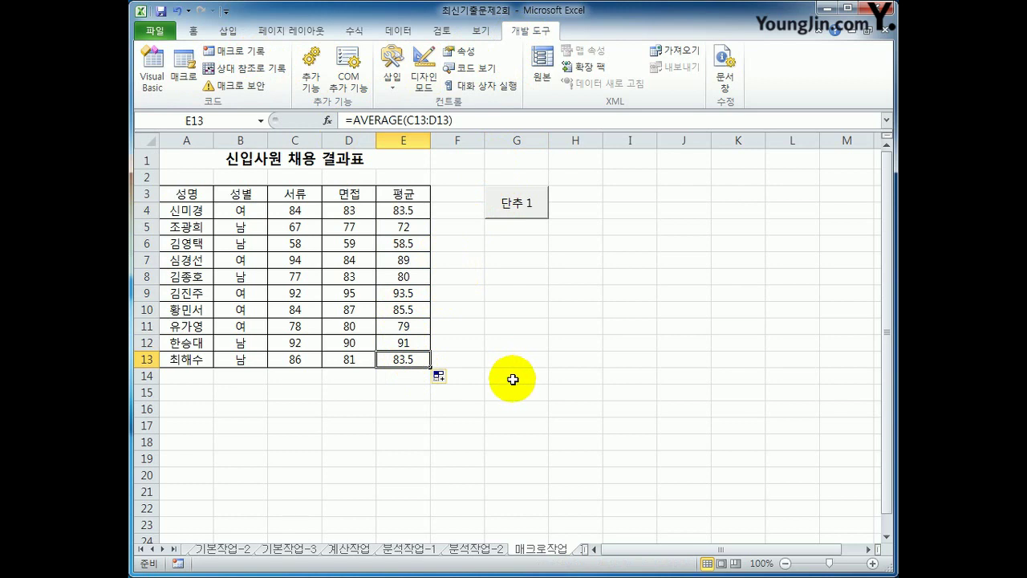
Change the form button's label text to 평균
right_click(513, 212)
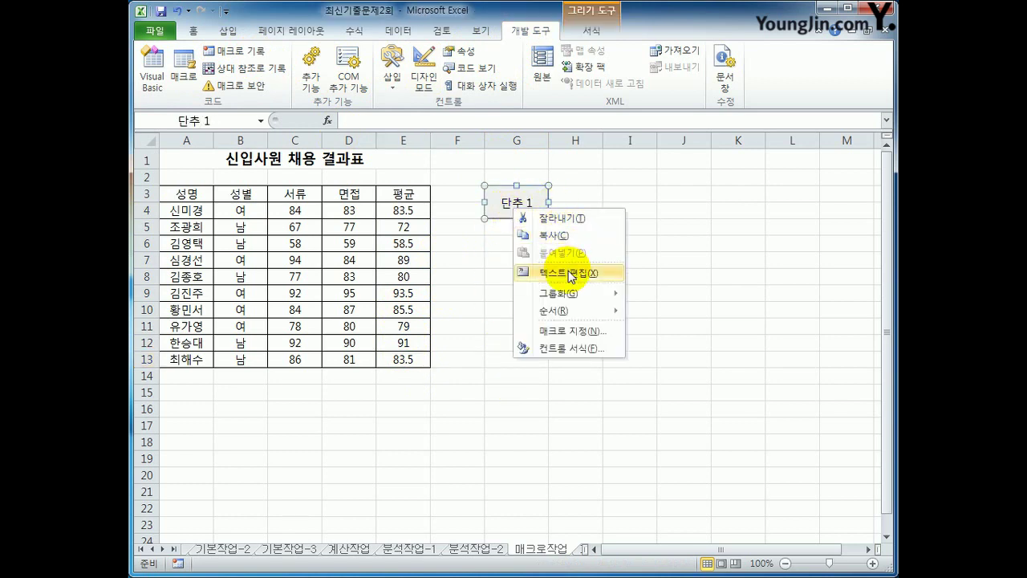
click(571, 273)
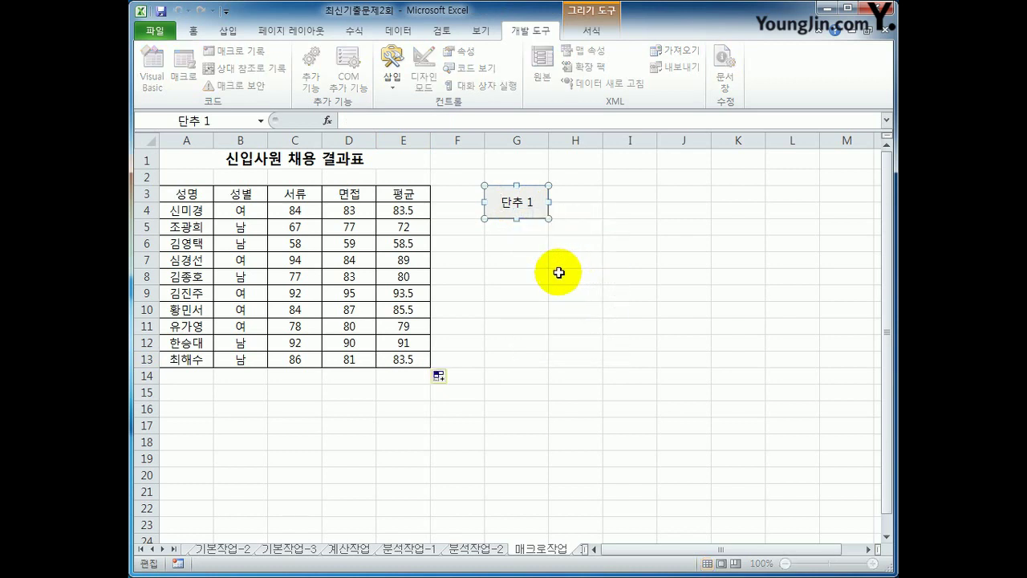
key(BackSpace)
key(BackSpace)
key(BackSpace)
key(BackSpace)
text(vud)
key(BackSpace)
key(BackSpace)
key(BackSpace)
text(평균)
click(545, 261)
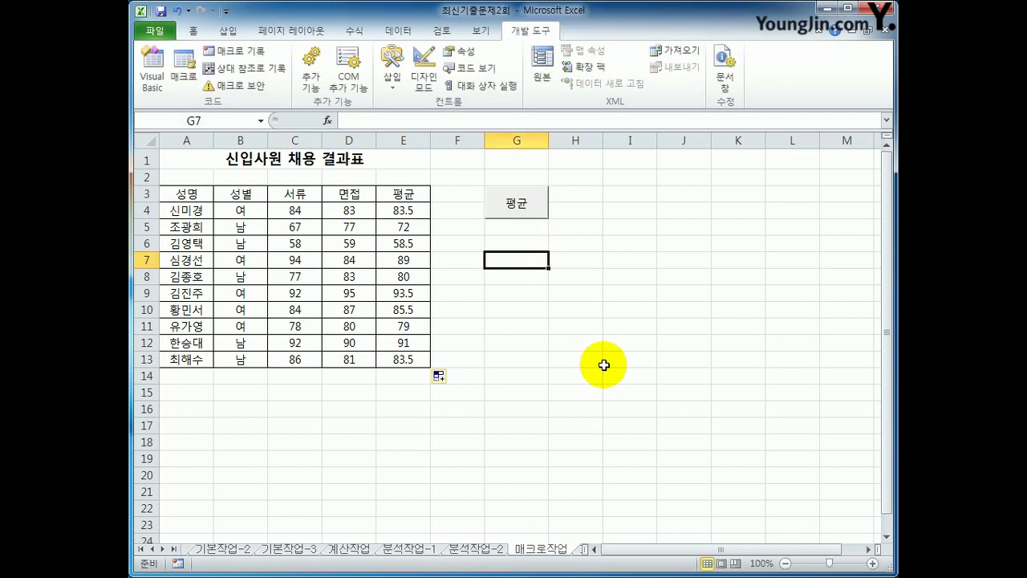
Insert a bevel (빗면) shape snapped to cells G6:G7
click(229, 31)
click(313, 53)
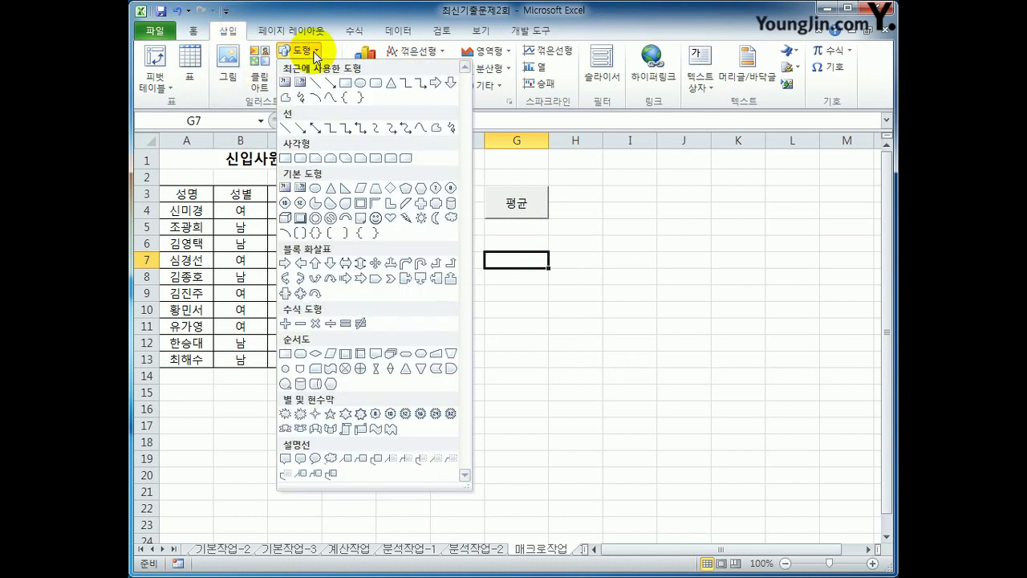
click(305, 222)
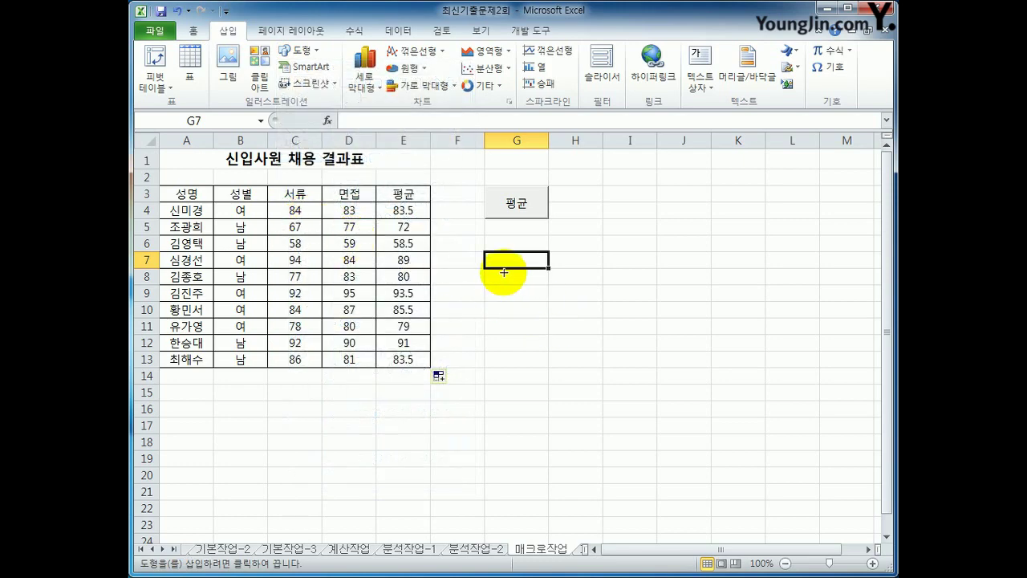
key(alt)
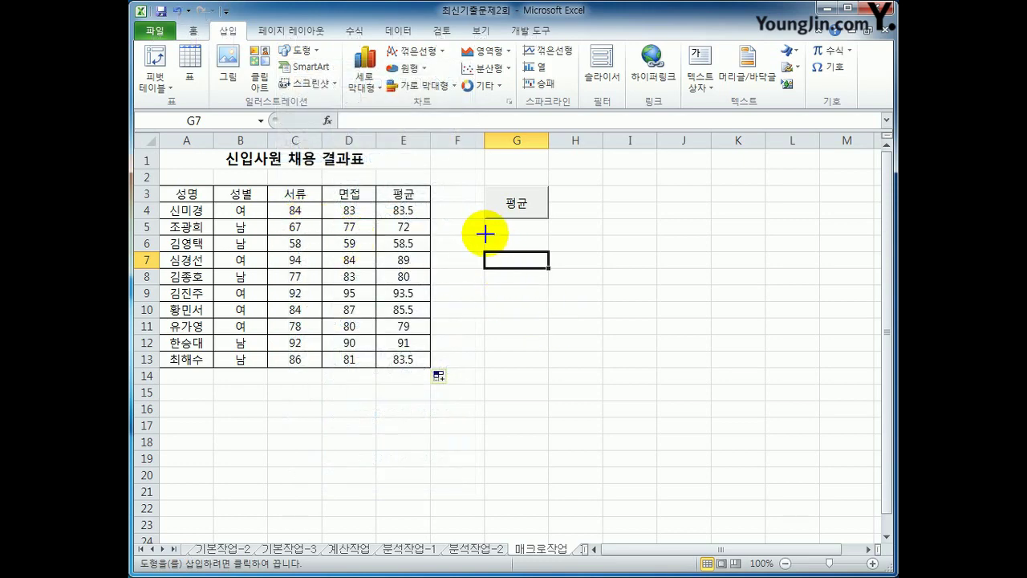
drag(485, 234, 524, 267)
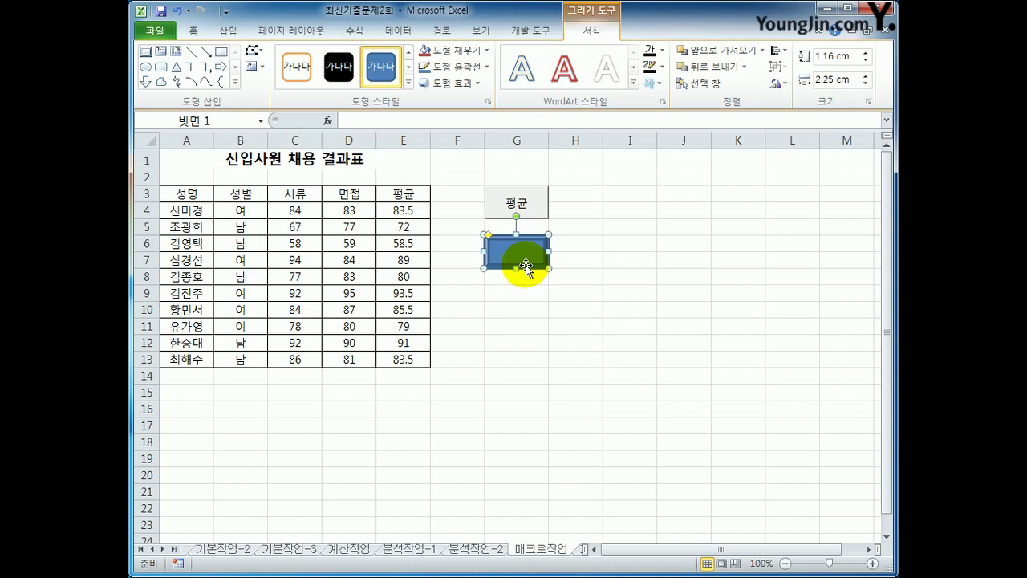
Start recording a macro named 채우기 assigned to the bevel shape, stored in the current workbook
right_click(523, 259)
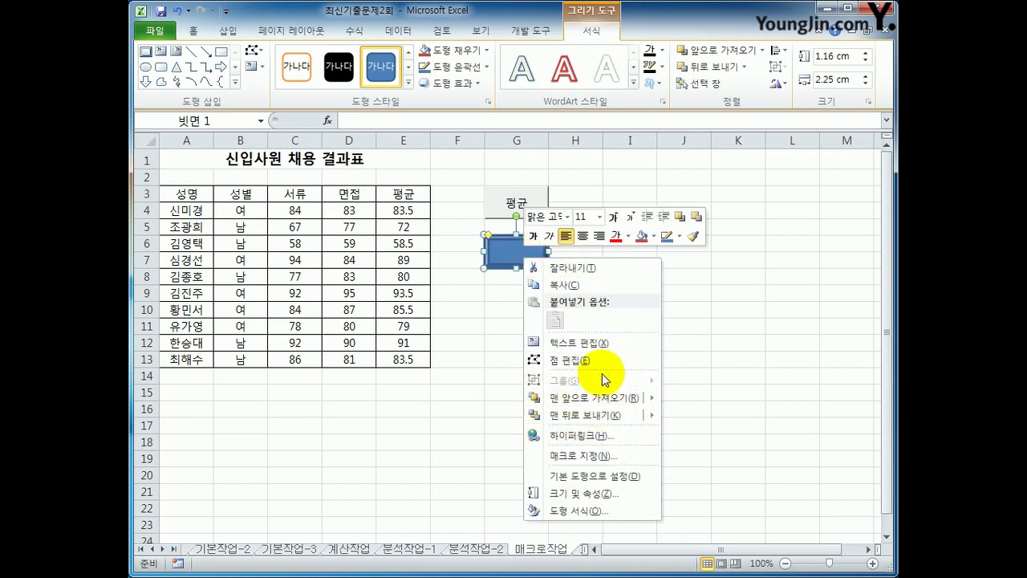
click(581, 455)
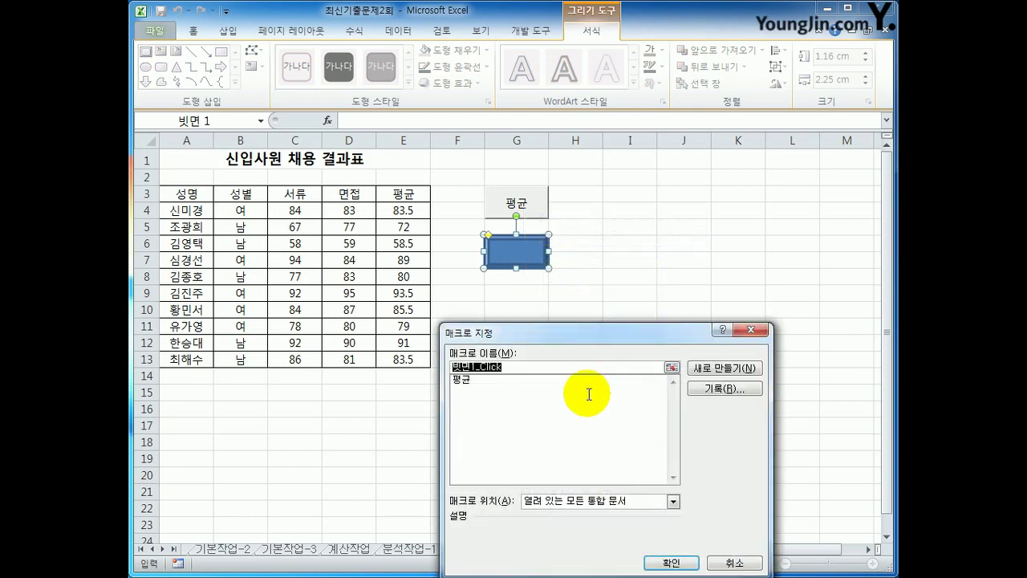
drag(583, 336, 614, 289)
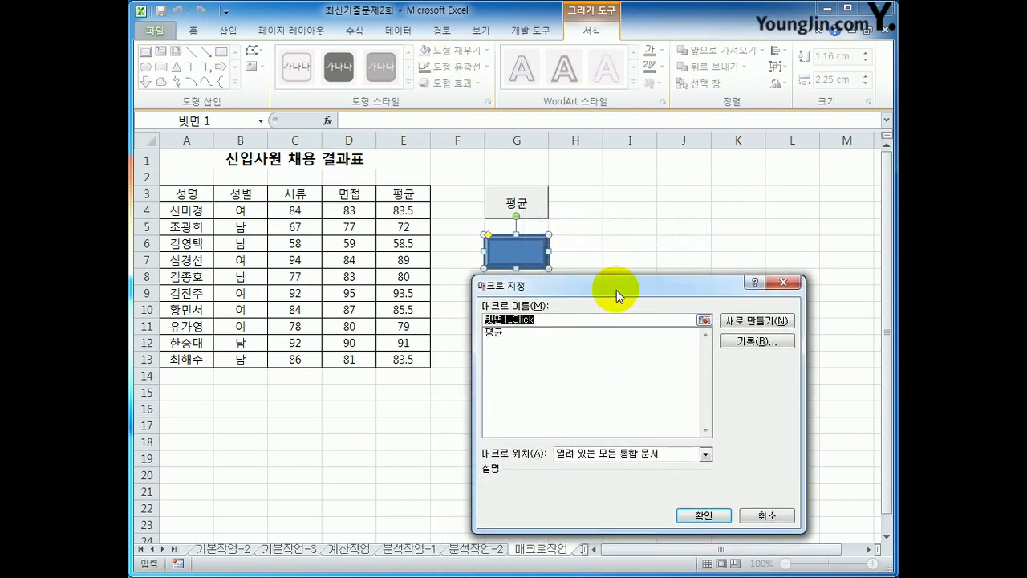
text(채우기)
click(770, 342)
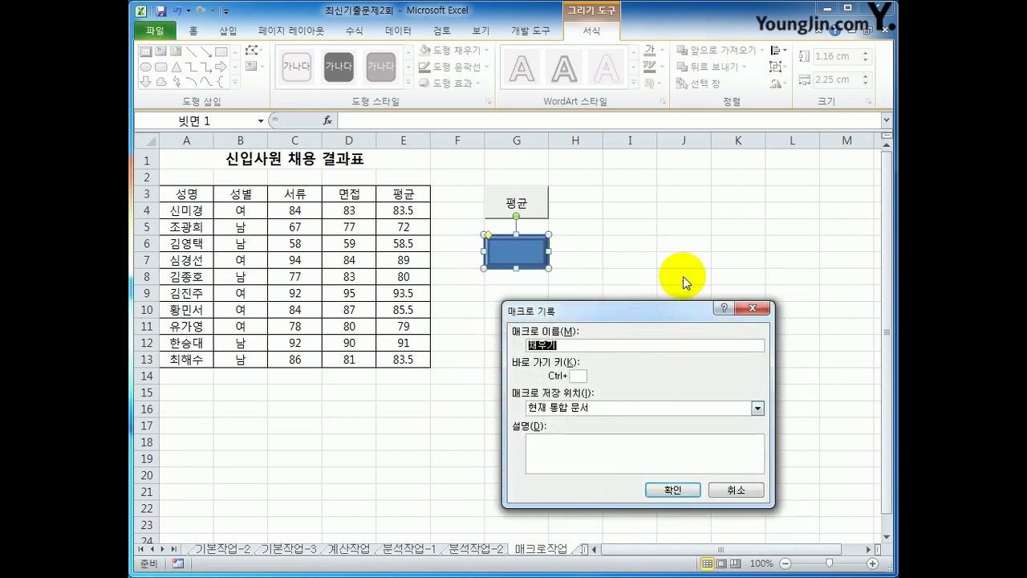
click(681, 491)
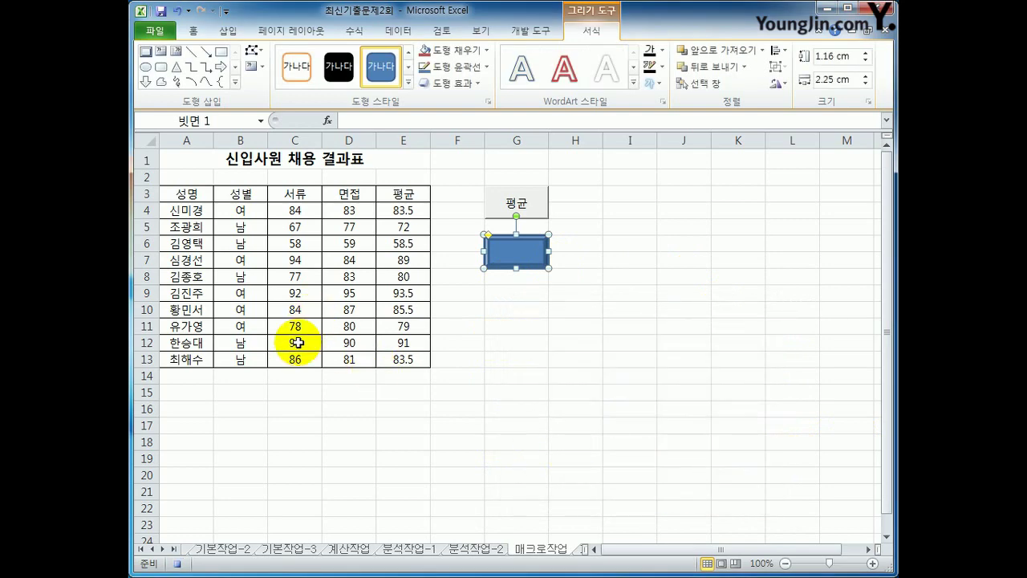
Fill the header cells A3:E3 with the standard orange color and stop recording the macro
drag(165, 194, 402, 195)
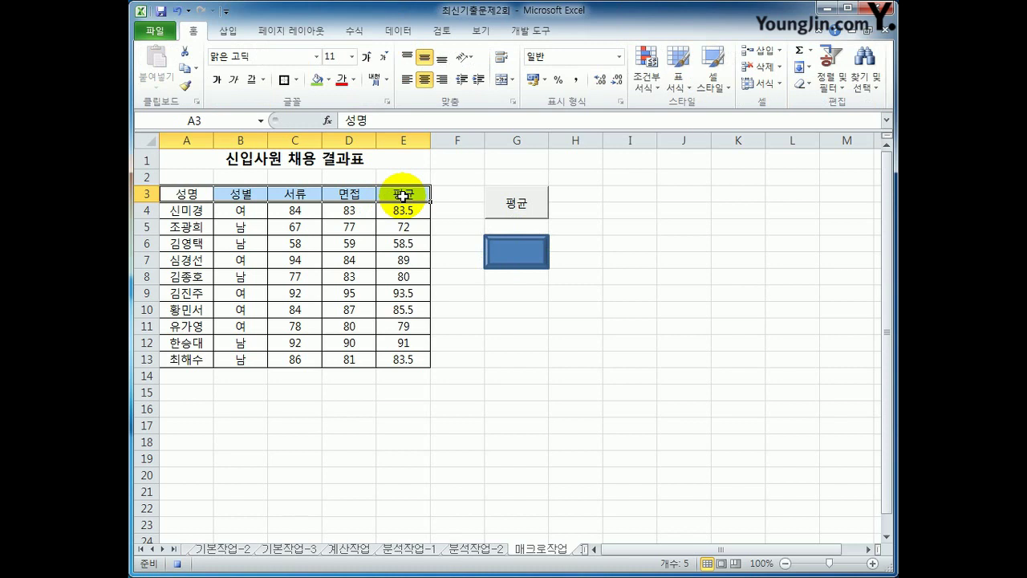
click(329, 79)
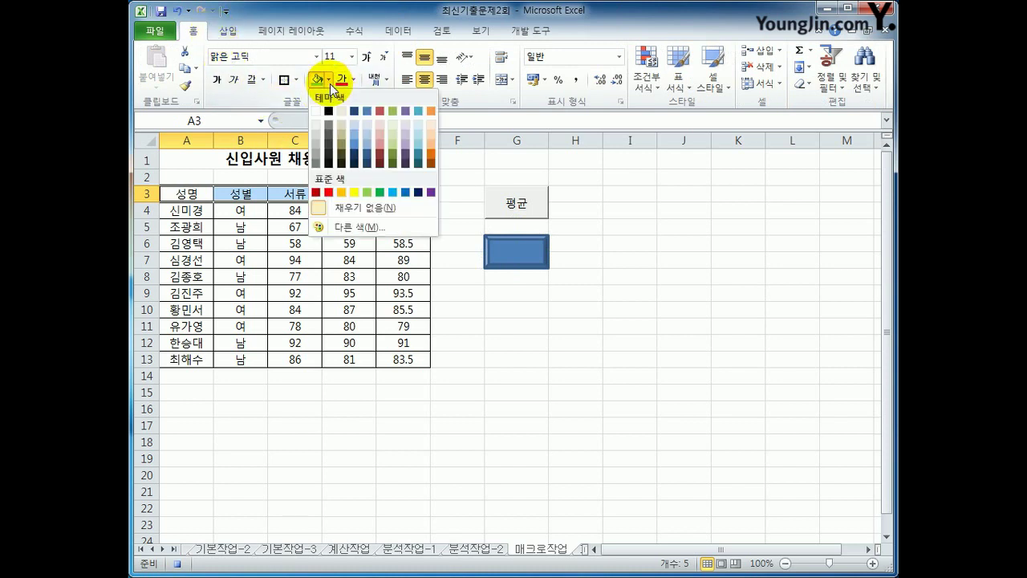
click(340, 192)
click(410, 198)
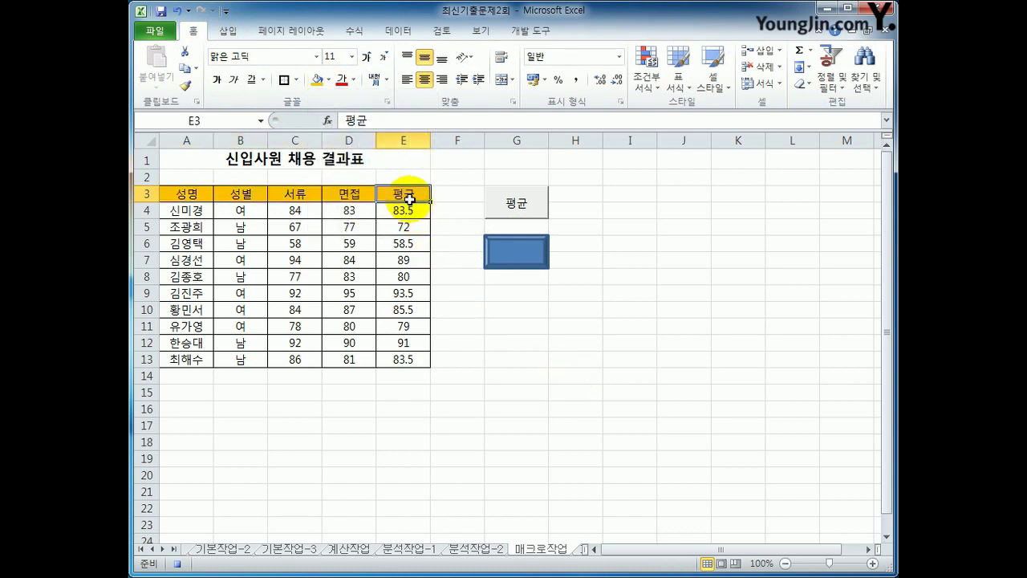
click(536, 32)
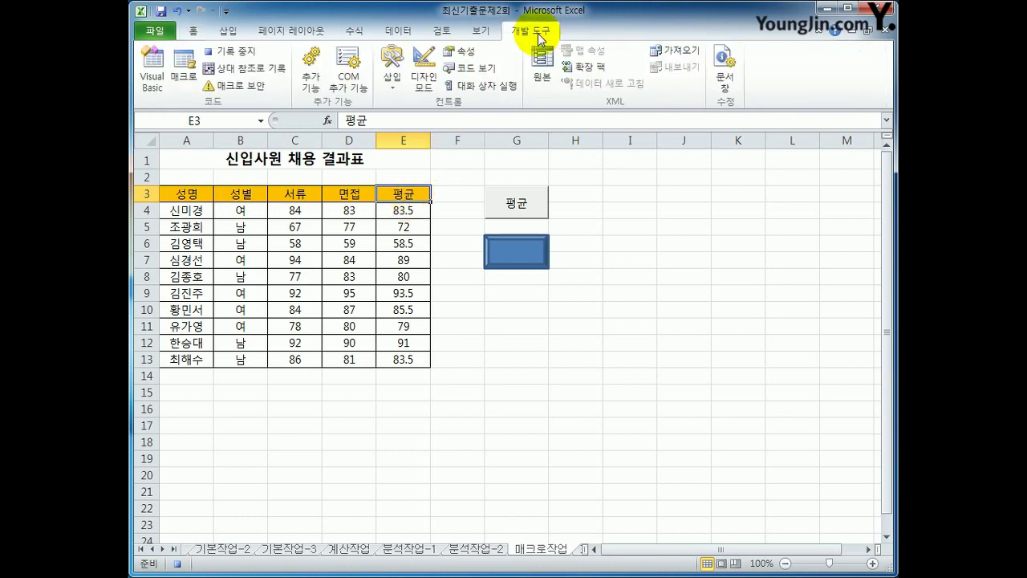
click(234, 50)
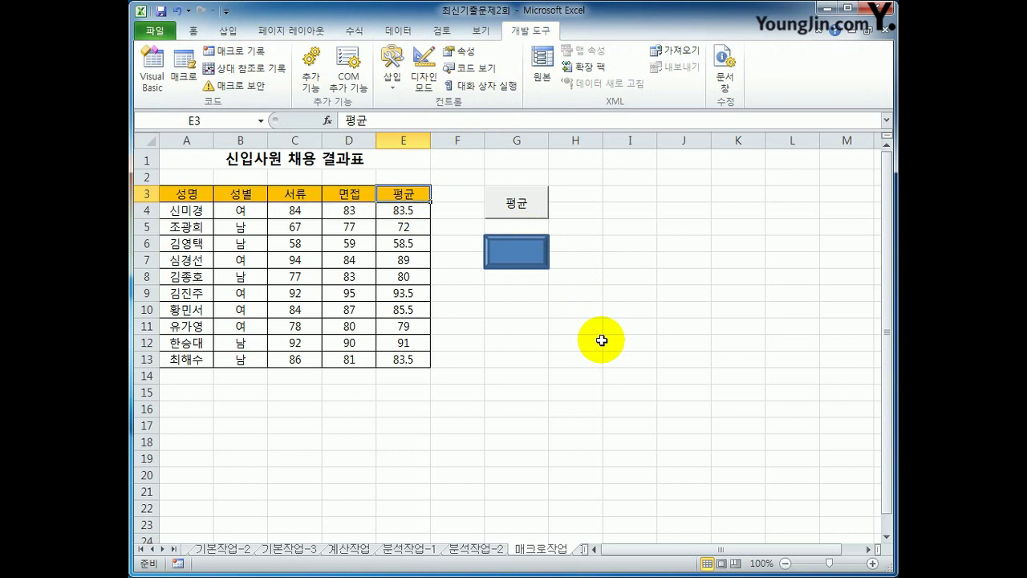
Add the text 채우기 to the bevel shape on the 매크로작업 sheet
right_click(527, 265)
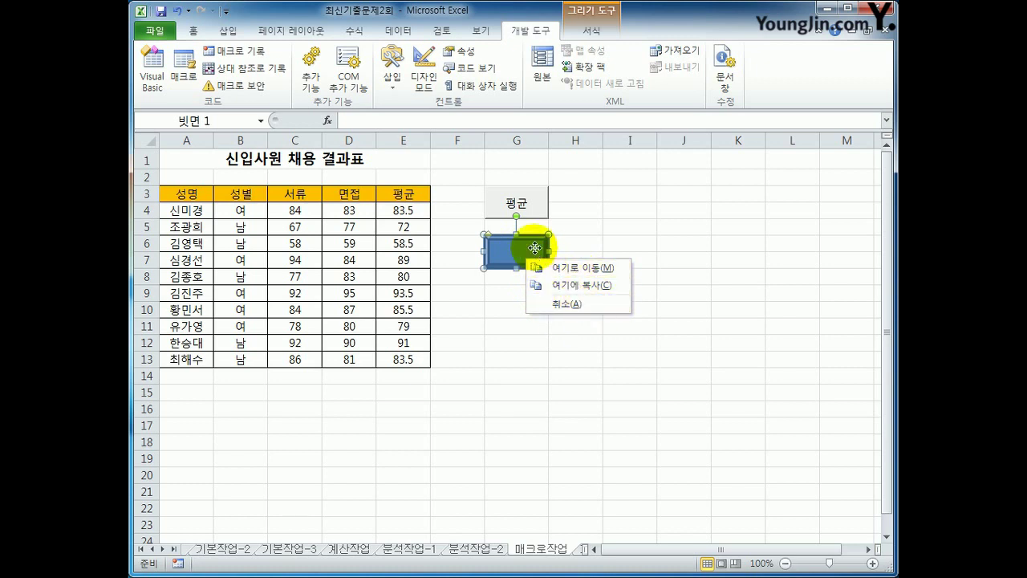
right_click(535, 248)
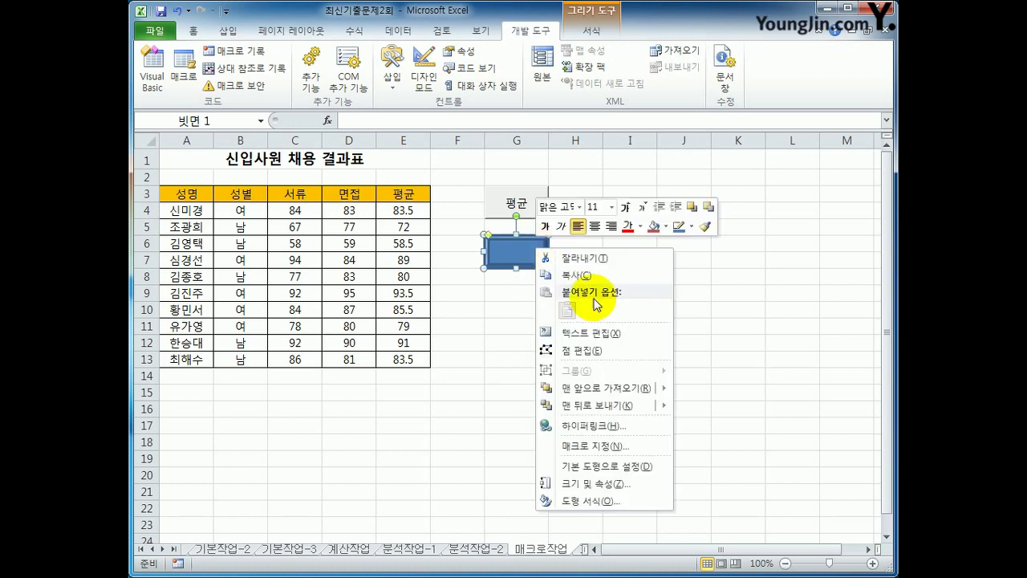
click(602, 332)
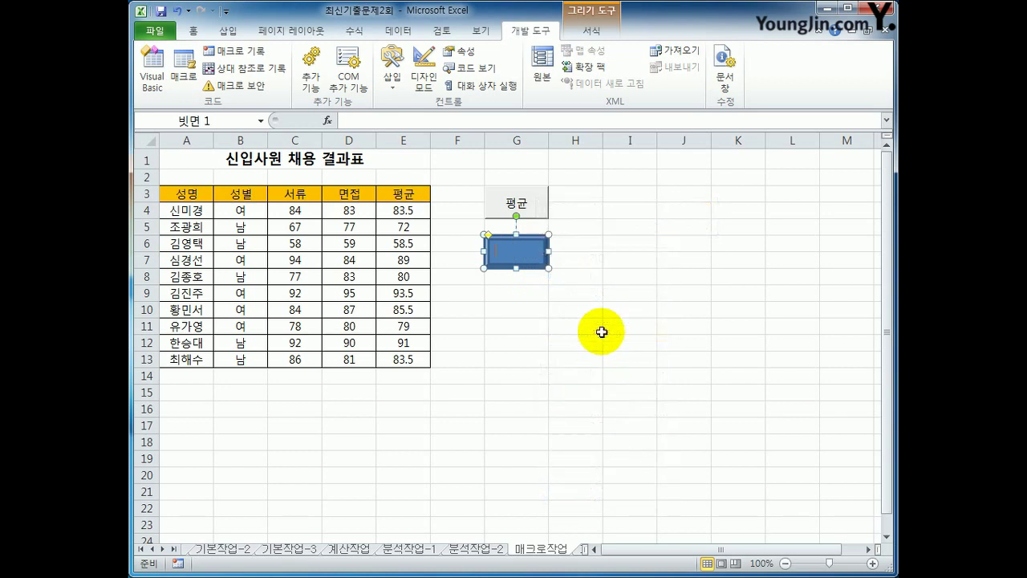
text(채우기)
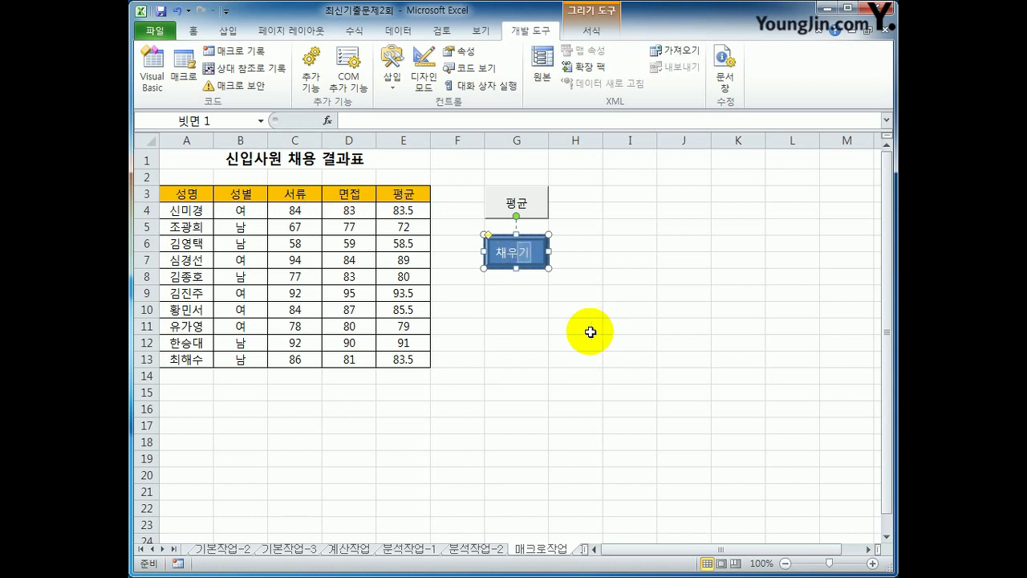
Center the bevel shape's text both vertically and horizontally, and deselect the shape
click(192, 31)
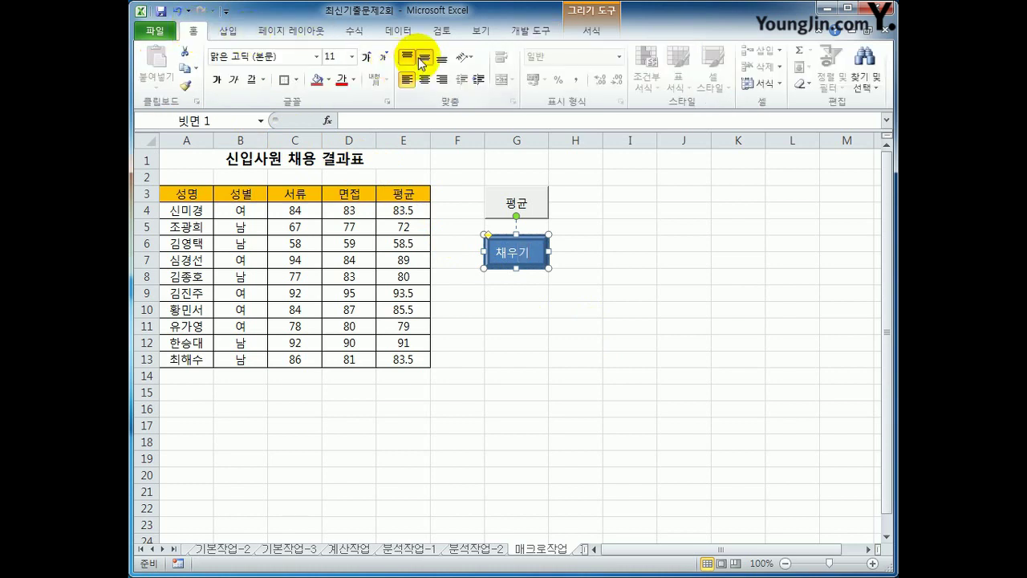
click(424, 58)
click(424, 79)
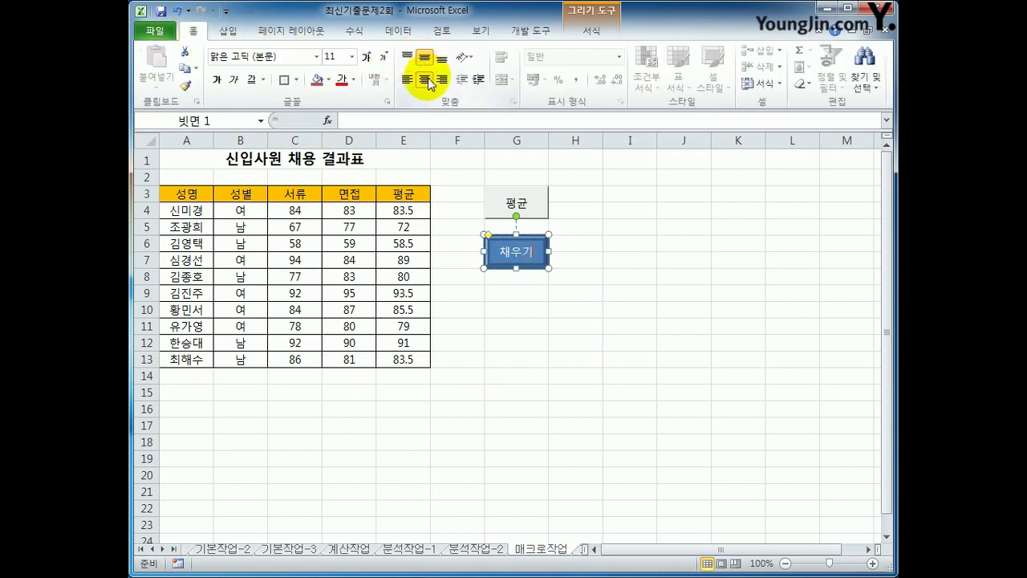
click(678, 362)
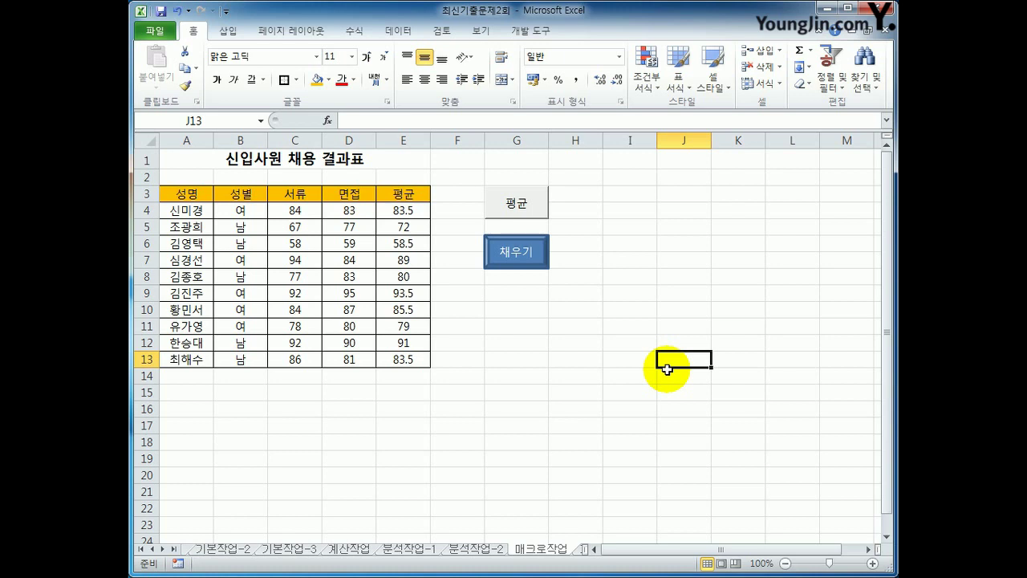
On the 기타작업 sheet, replace the chart's data range with cells A3, A9:A13, C3:D3 and C9:D13
click(580, 550)
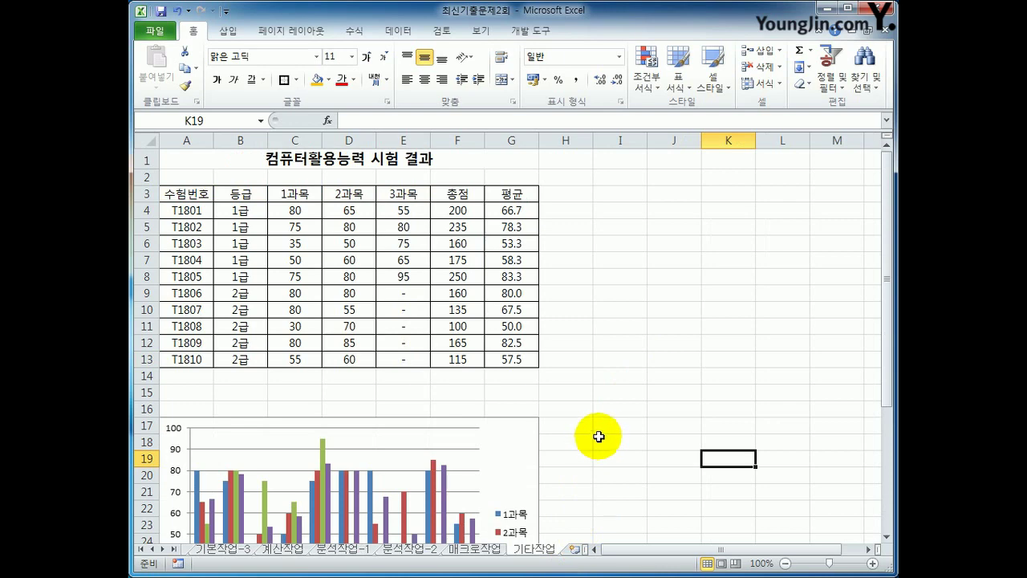
scroll(599, 431, down, 3)
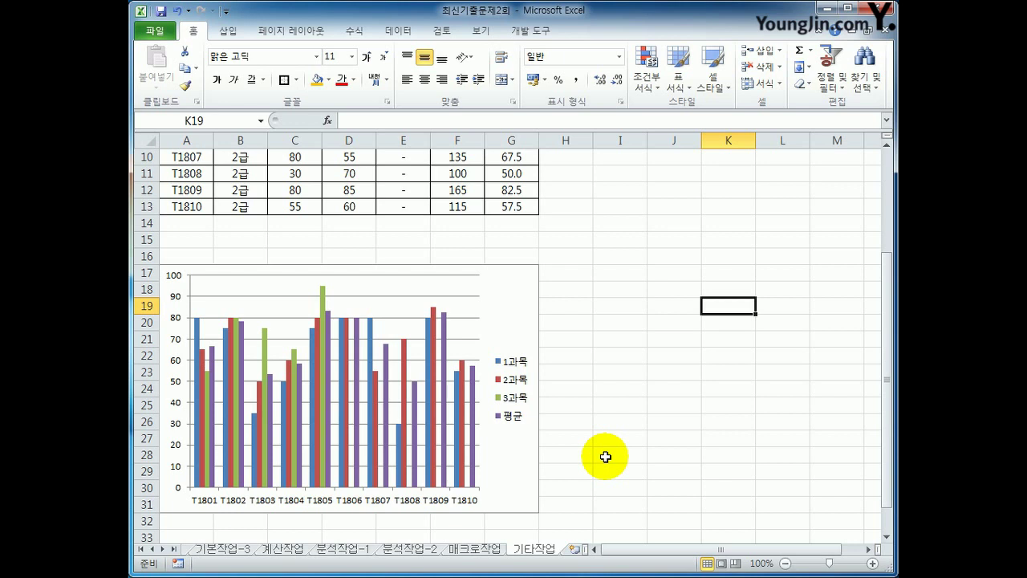
click(525, 305)
scroll(583, 419, up, 1)
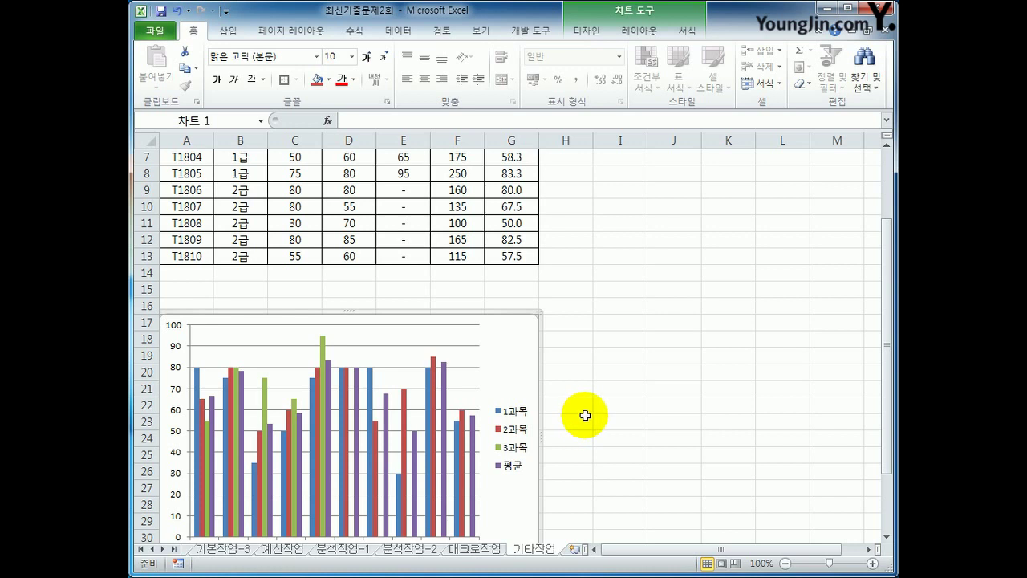
scroll(556, 422, down, 2)
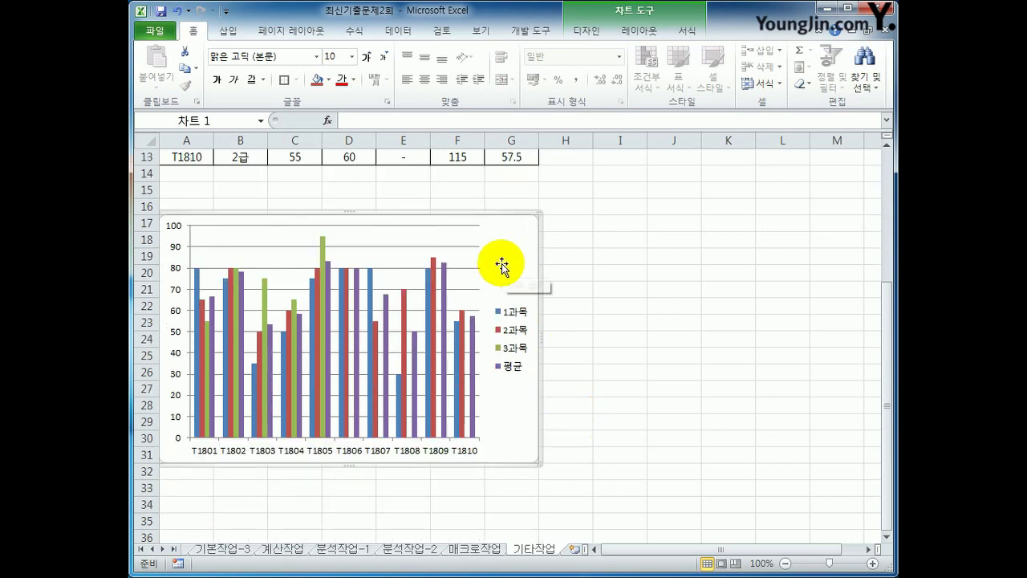
right_click(504, 267)
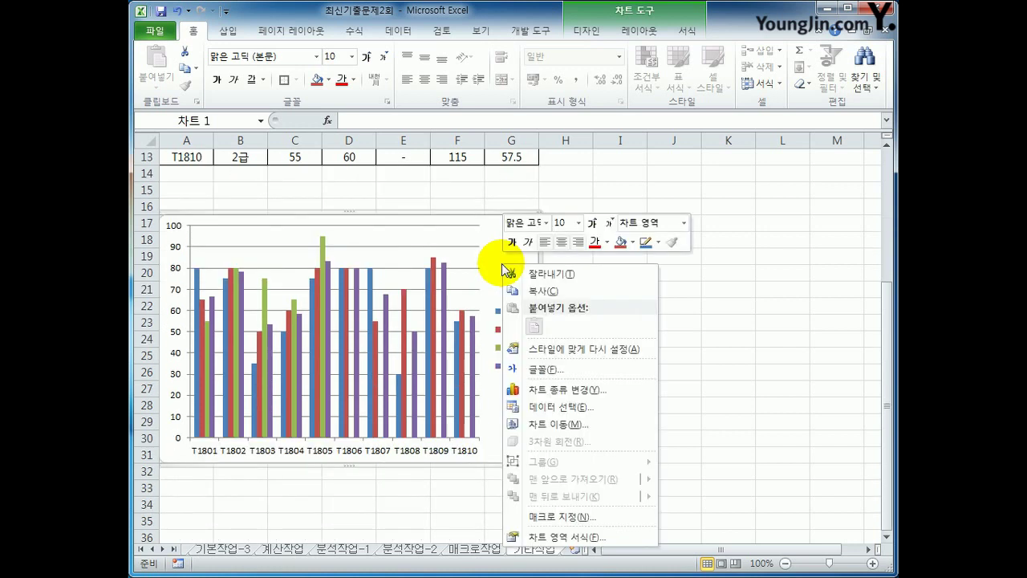
click(609, 406)
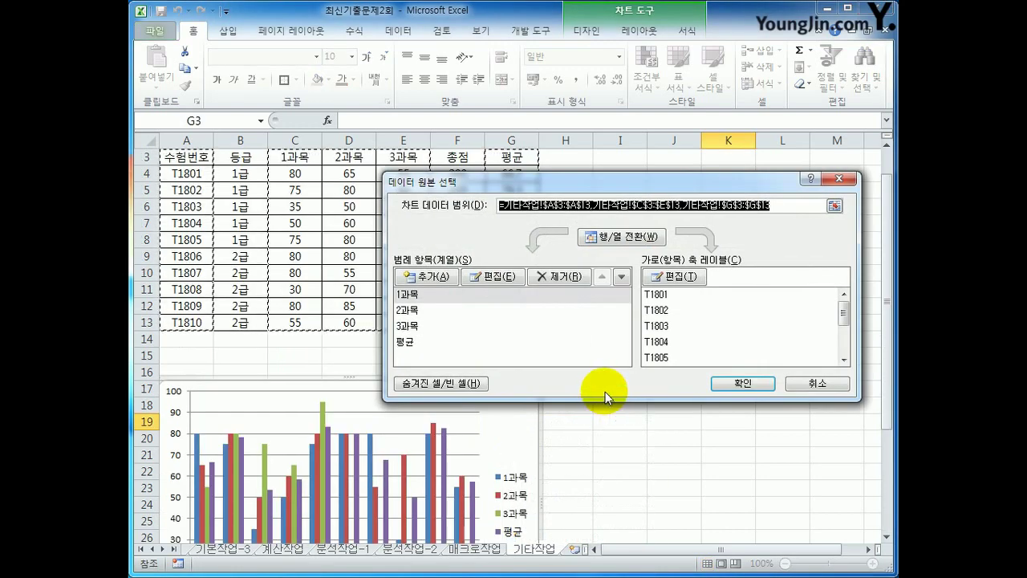
key(Delete)
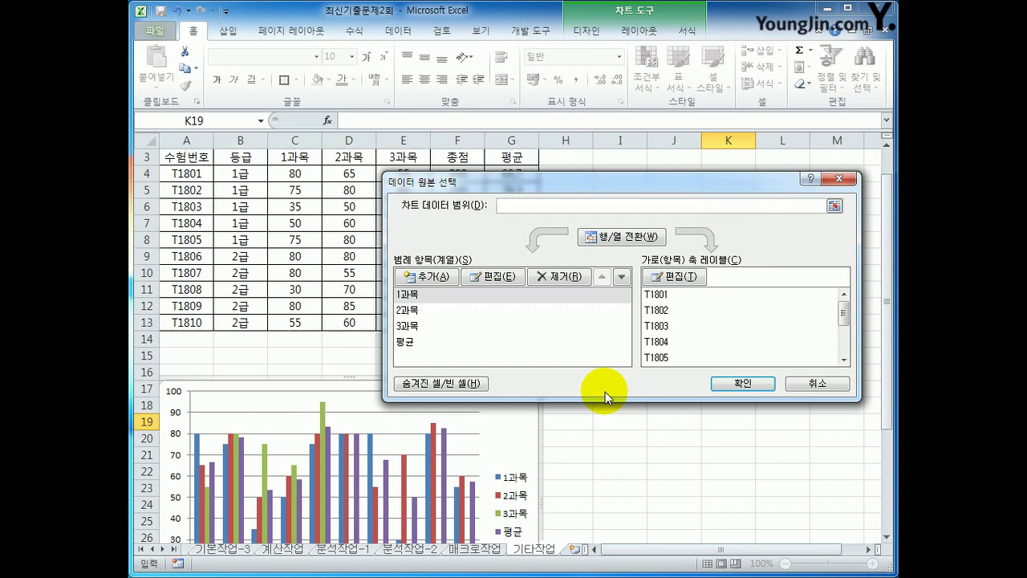
click(166, 161)
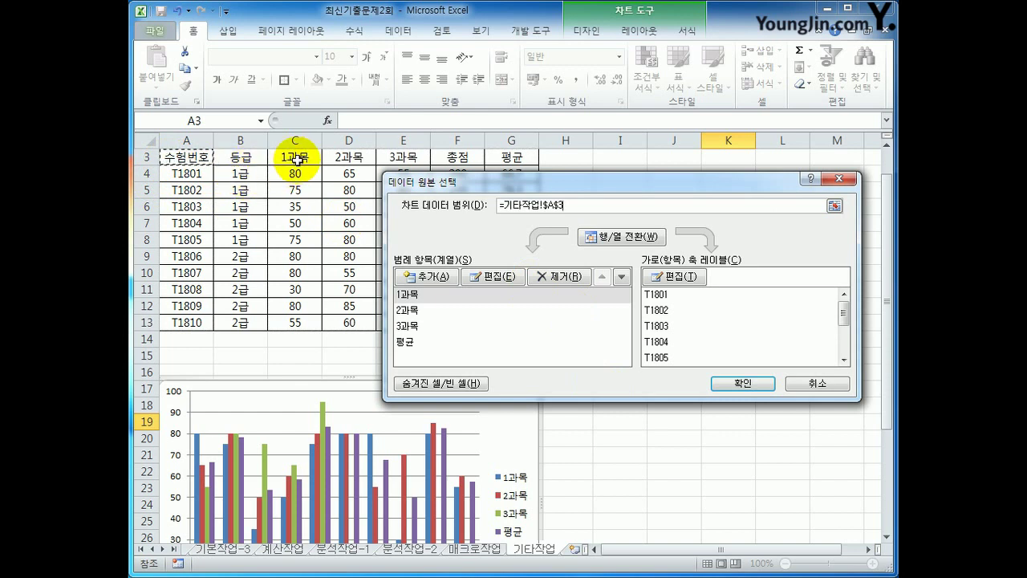
drag(289, 156, 329, 160)
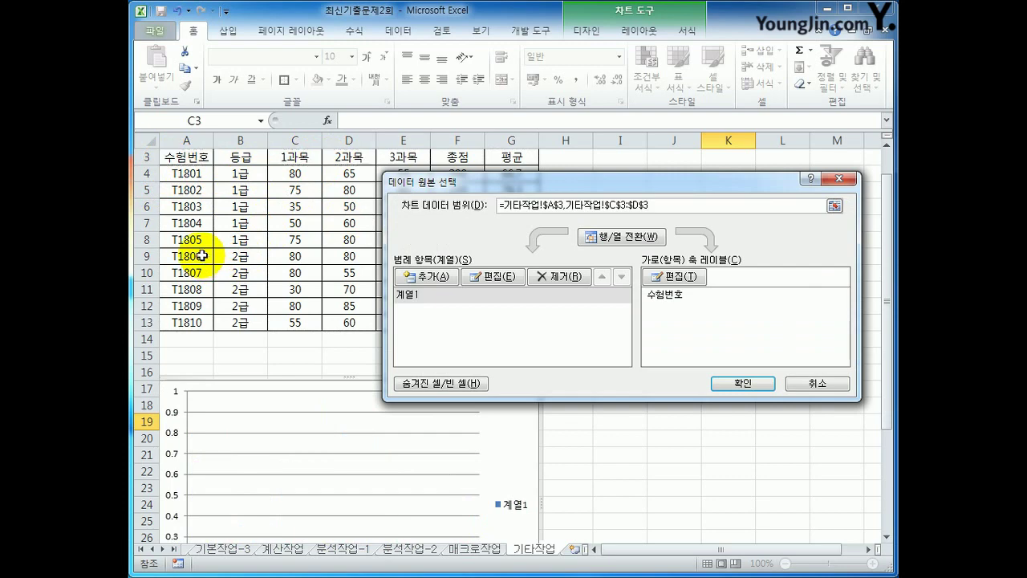
drag(207, 257, 200, 317)
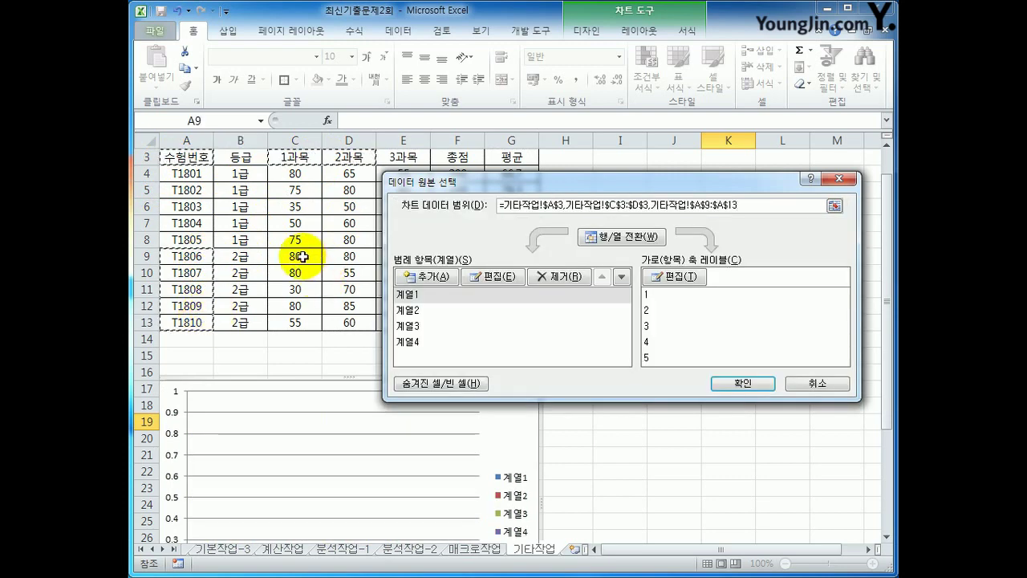
drag(298, 258, 335, 317)
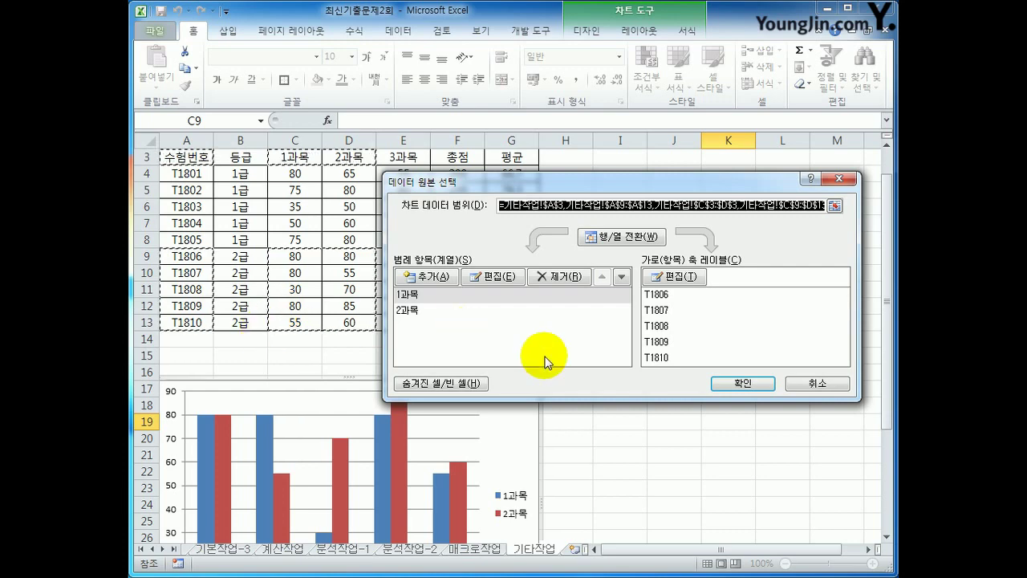
click(743, 384)
Change the chart type to a line chart with markers (표식이 있는 꺾은선형)
scroll(628, 391, down, 2)
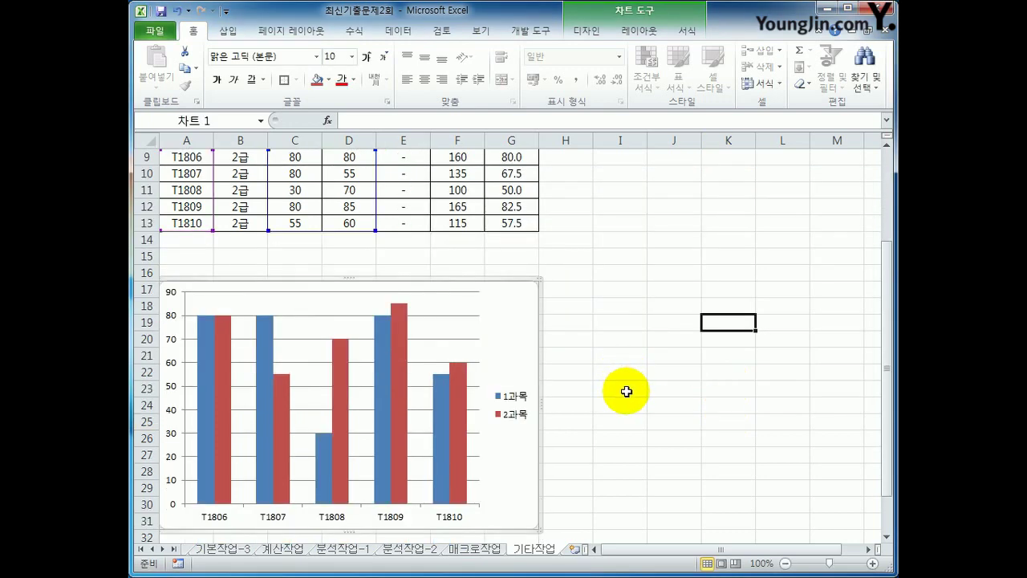
right_click(498, 308)
click(620, 432)
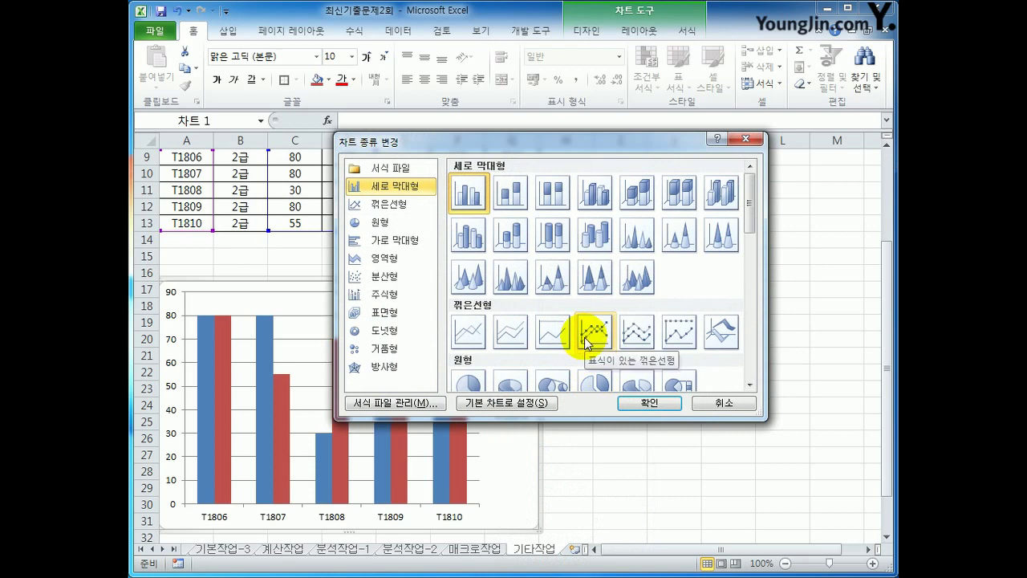
click(584, 335)
click(646, 404)
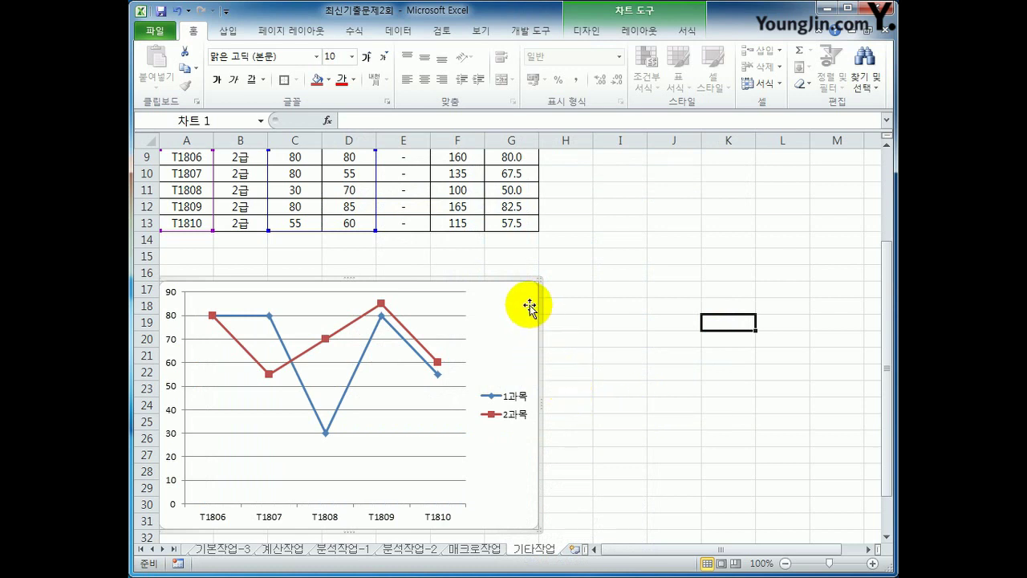
Add a chart title above the plot (차트 위) reading 컴퓨터활용능력2급 과목별 득점
click(634, 32)
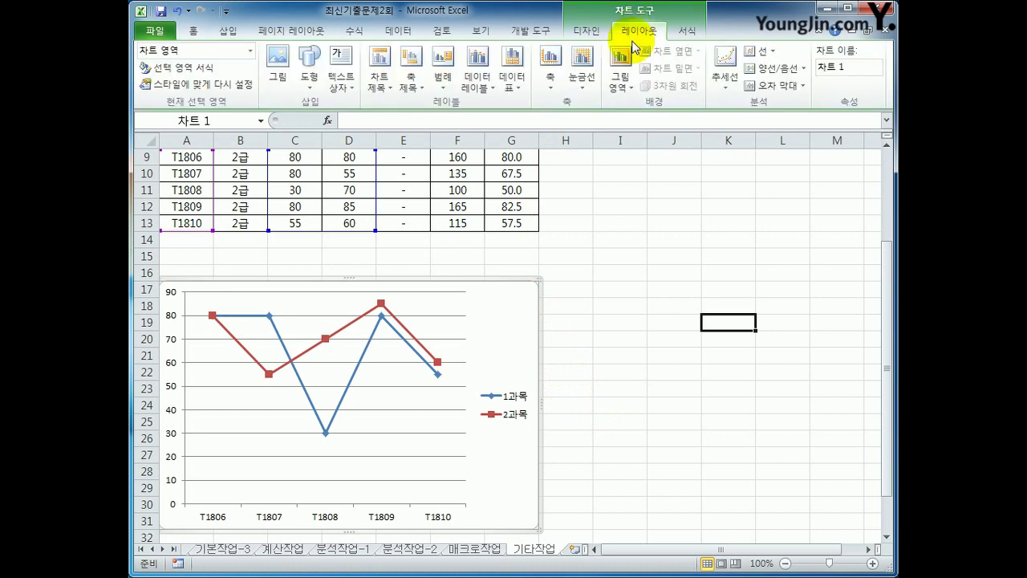
click(380, 85)
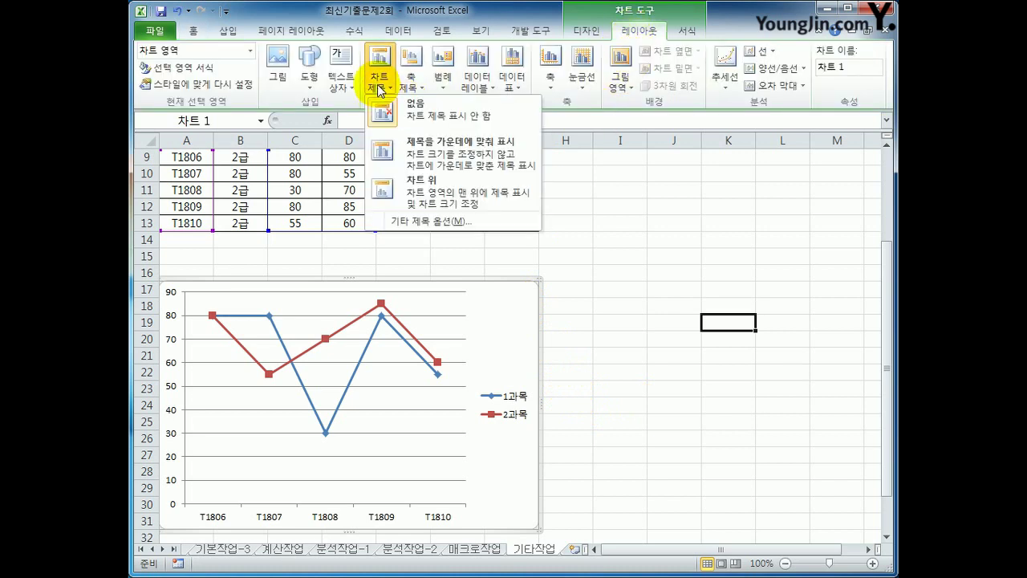
click(420, 191)
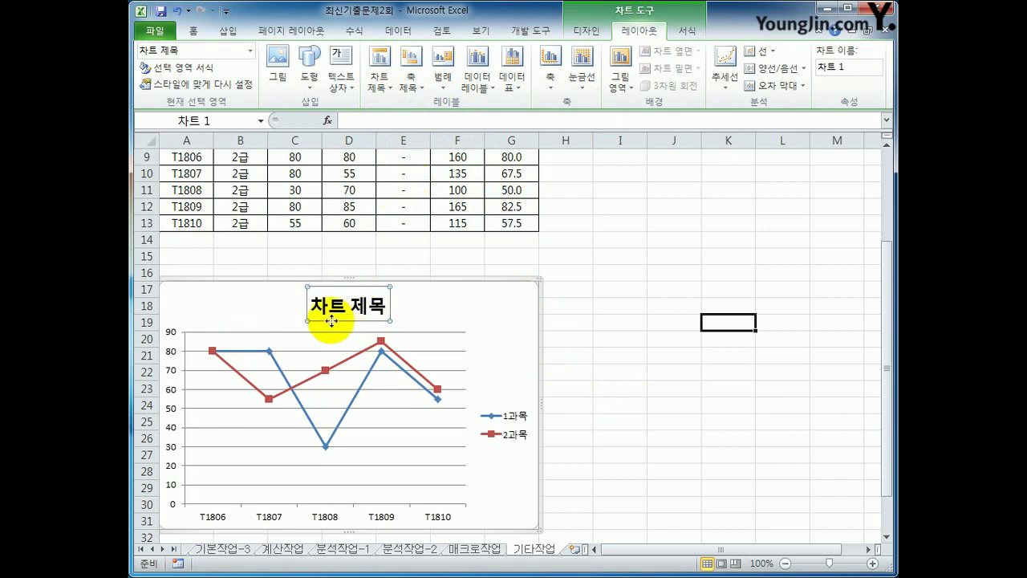
drag(309, 303, 362, 305)
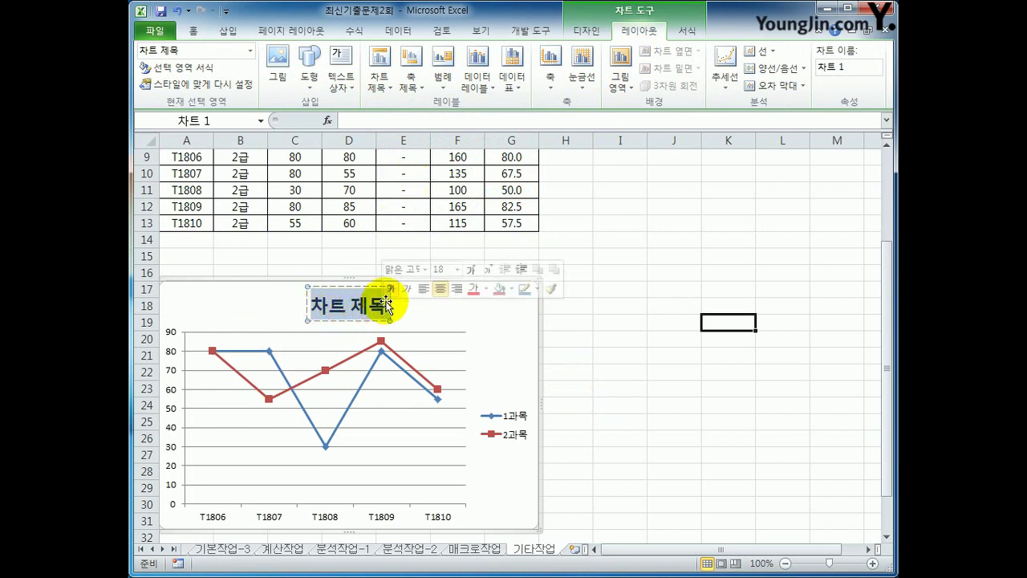
text(ㅁ퓨터)
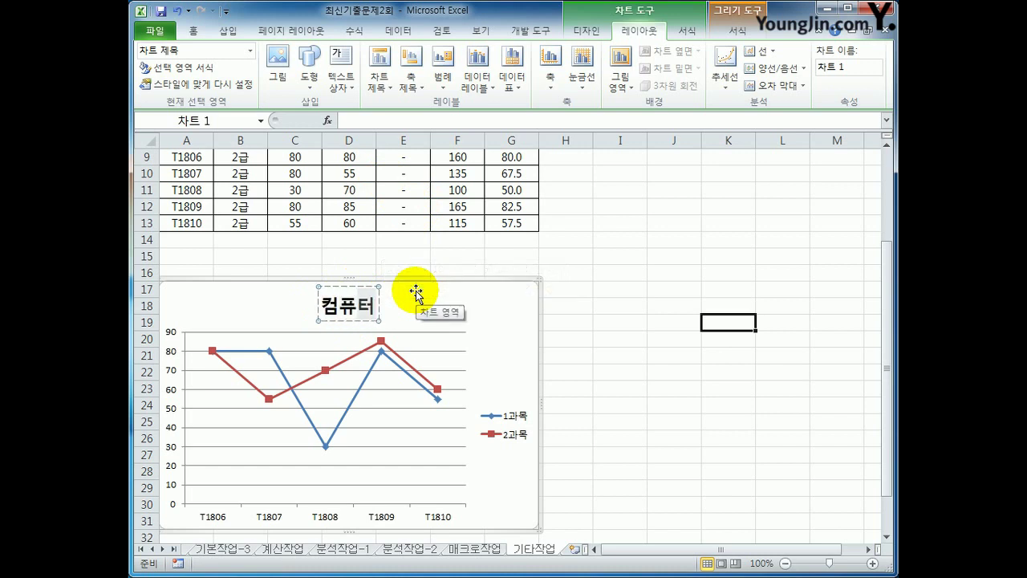
text(활용능력)
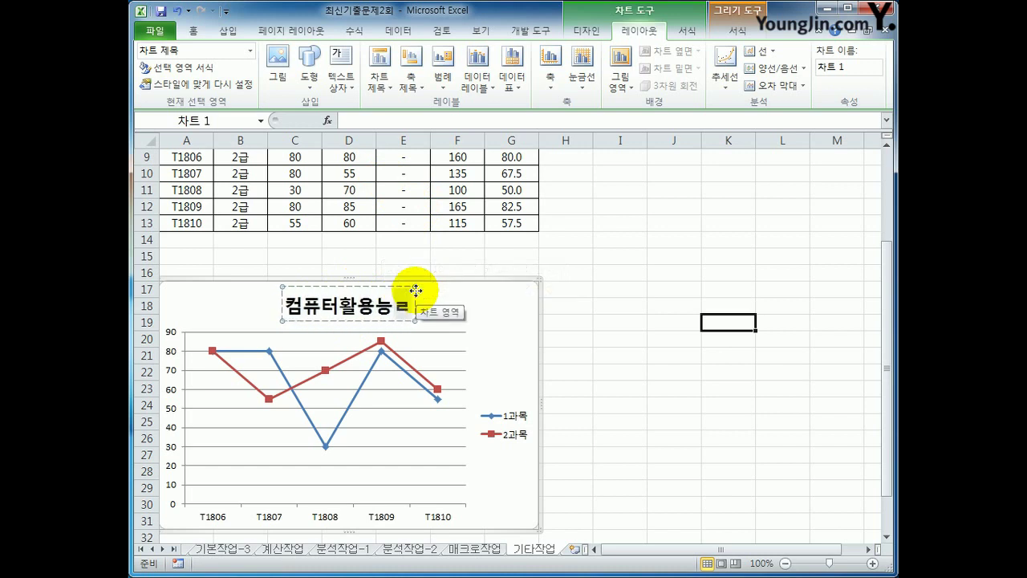
text(2급 과목)
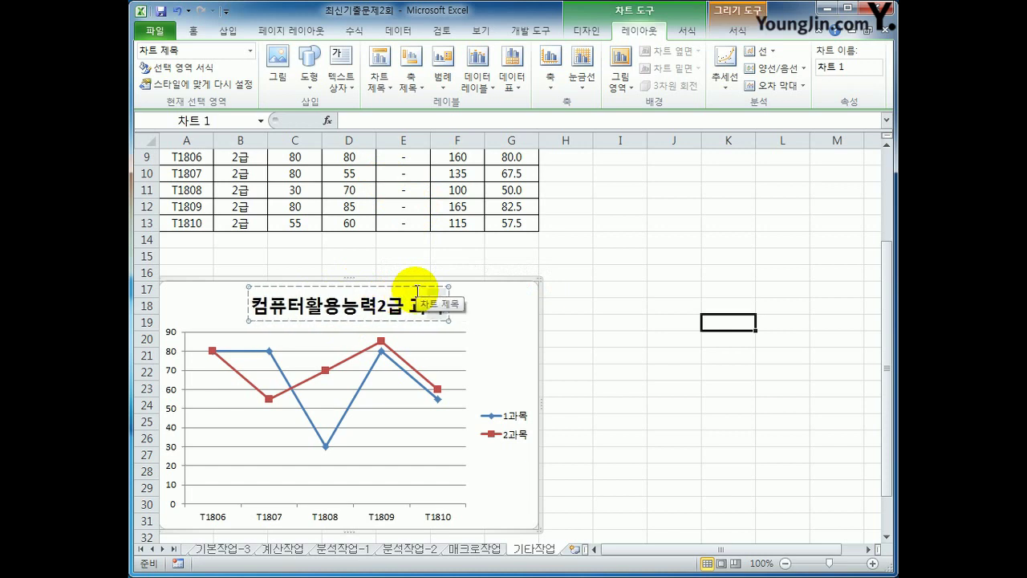
text(별 점수)
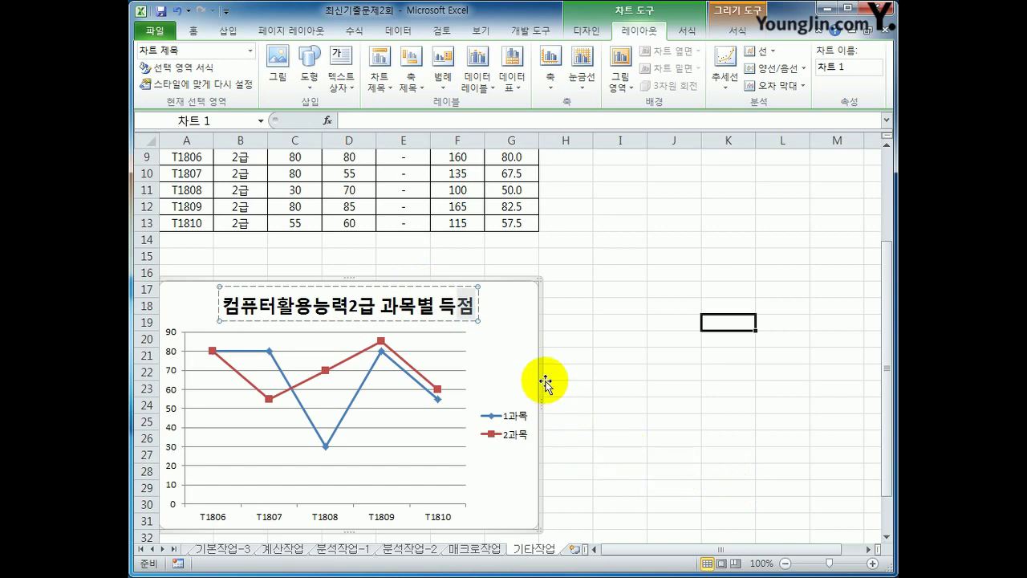
click(525, 365)
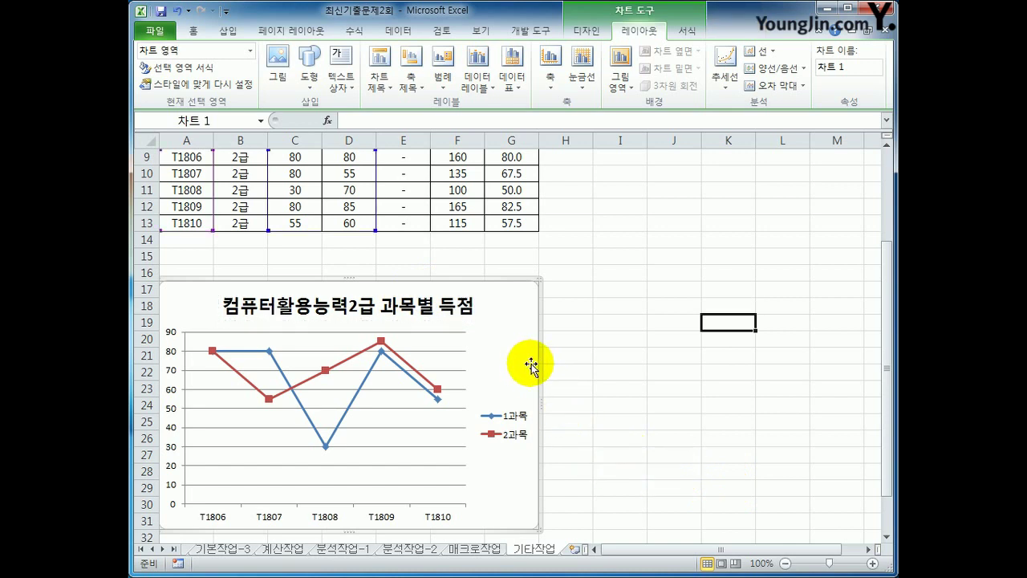
Add a horizontally written title (가로 제목) to the vertical axis with the text 점수
click(415, 92)
mouse_move(427, 110)
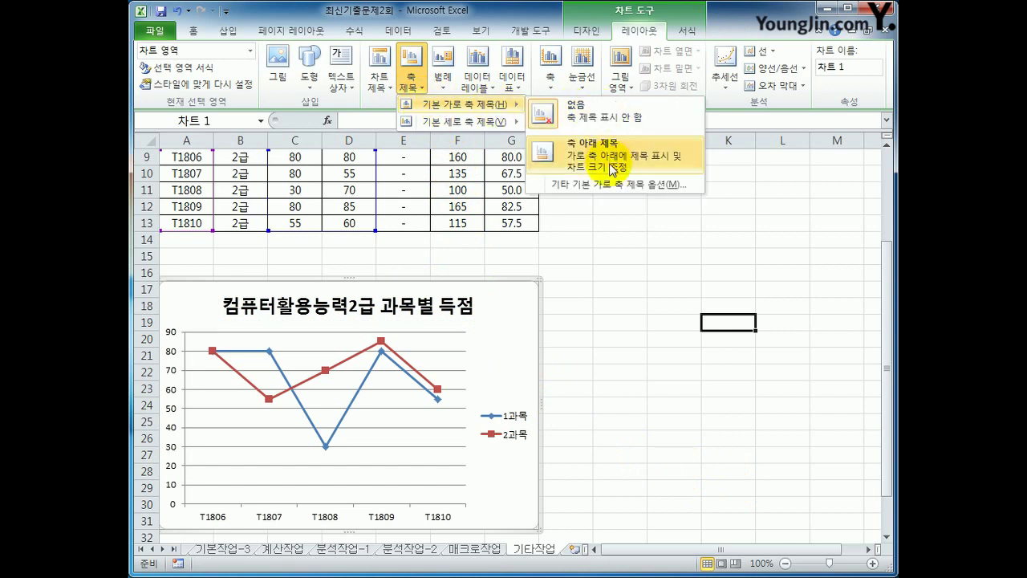
mouse_move(466, 122)
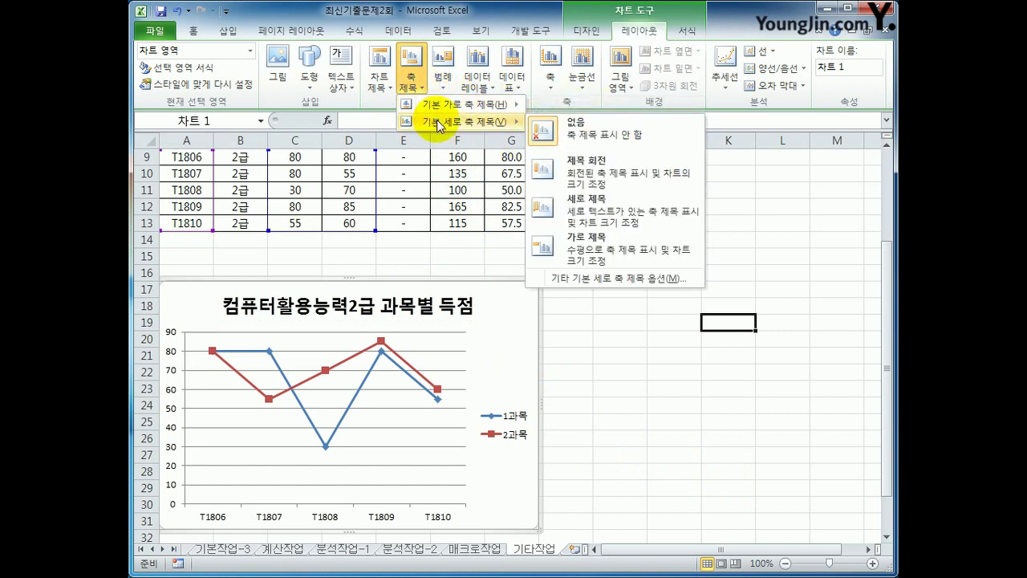
click(646, 252)
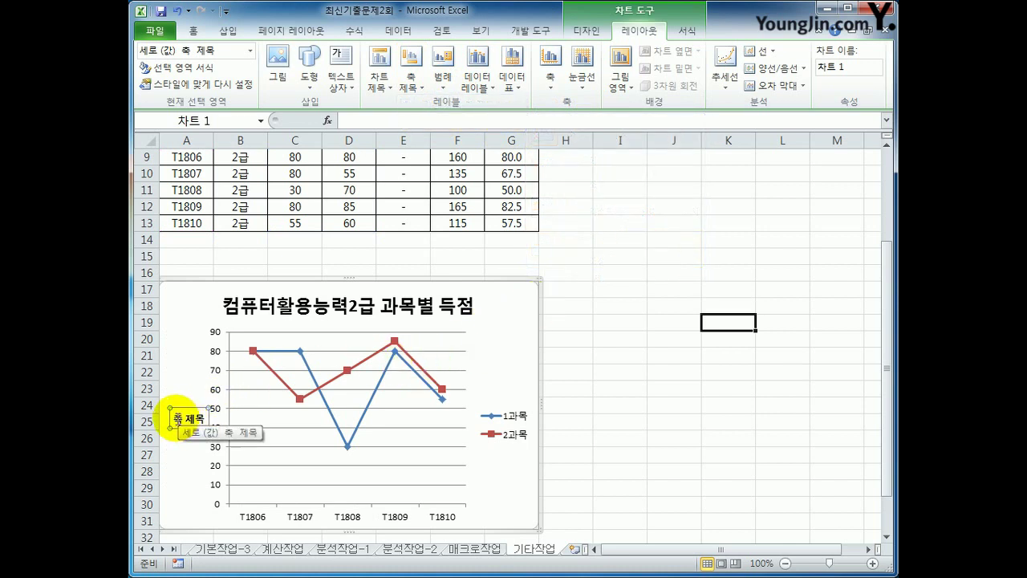
drag(171, 418, 220, 421)
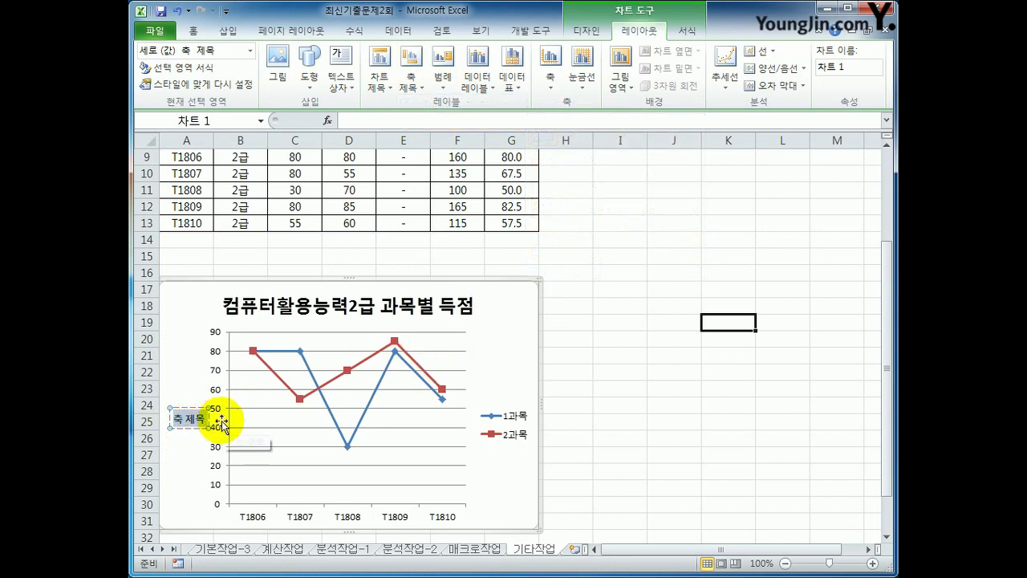
text(점수)
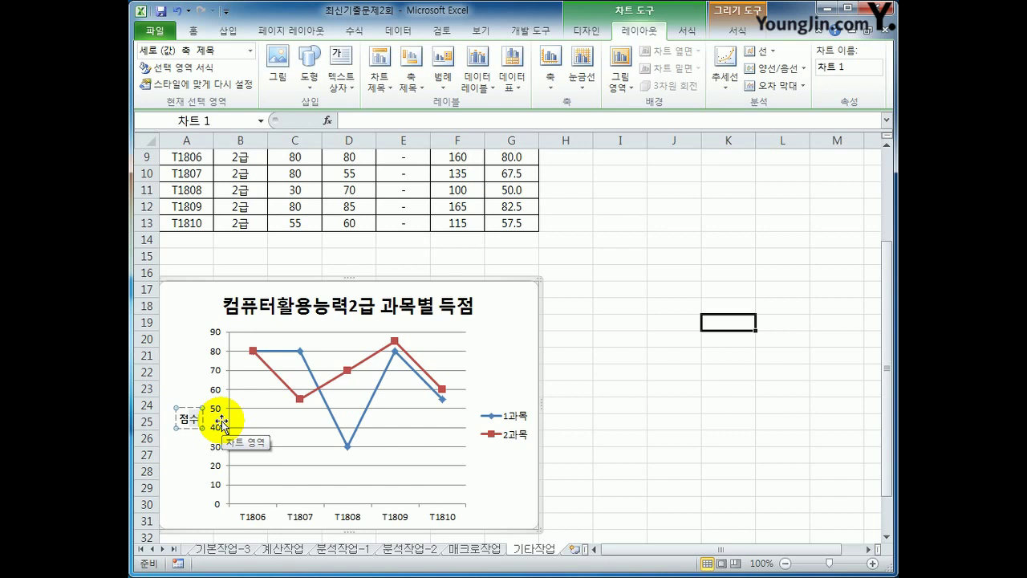
Add a data label to the right (오른쪽) of only the T1807 point in the 2과목 series
click(515, 324)
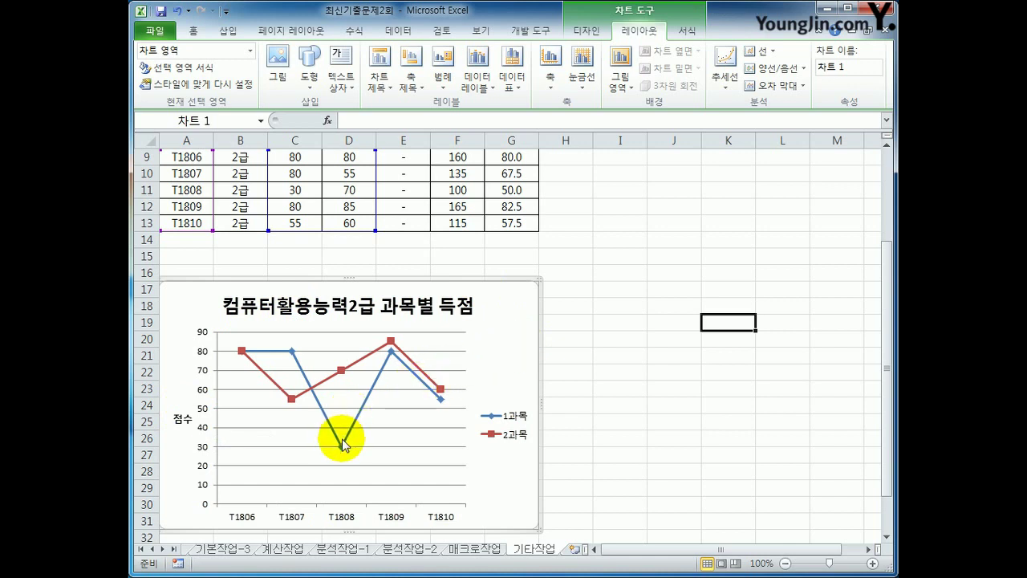
click(292, 399)
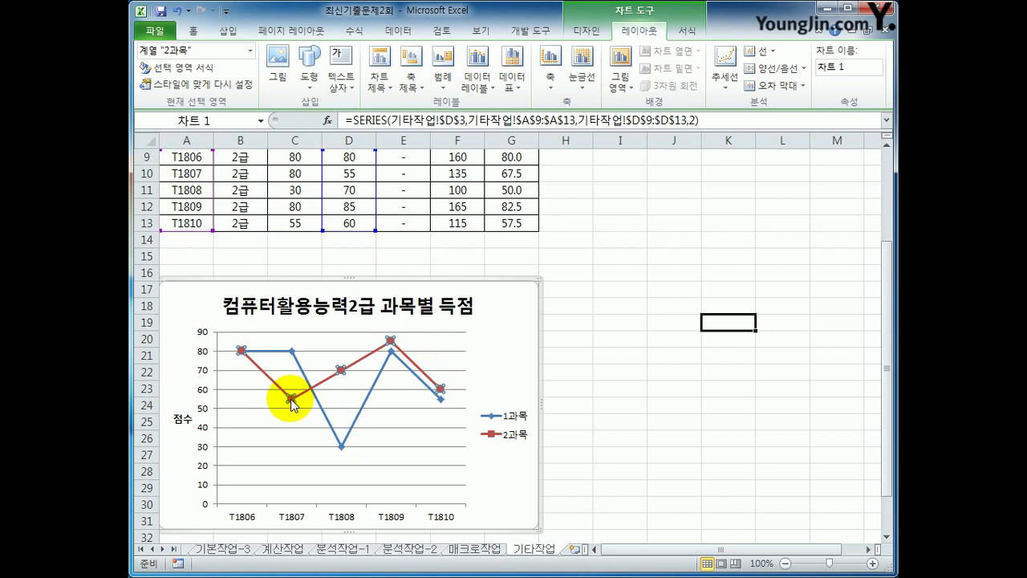
click(293, 399)
click(475, 70)
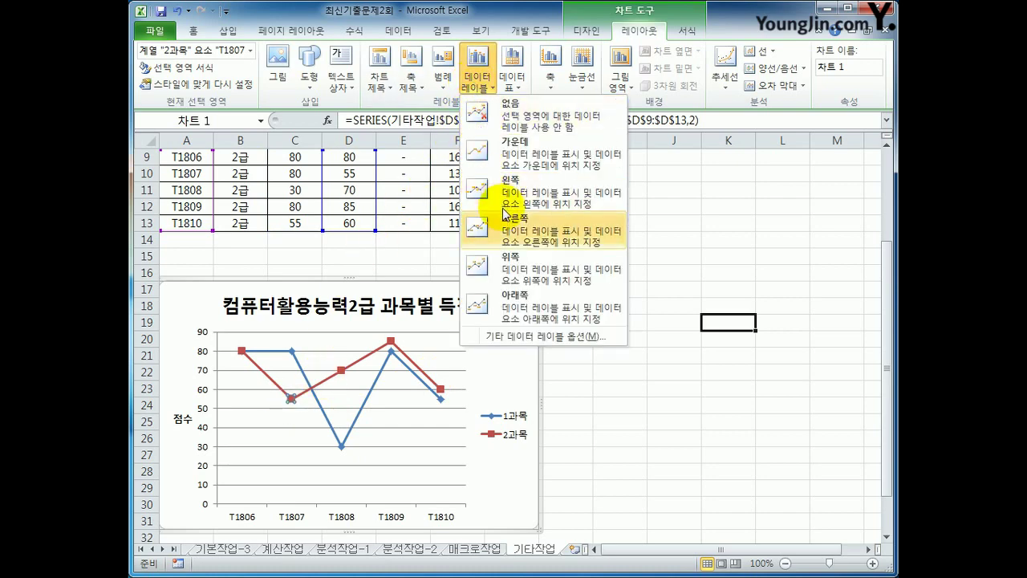
click(514, 232)
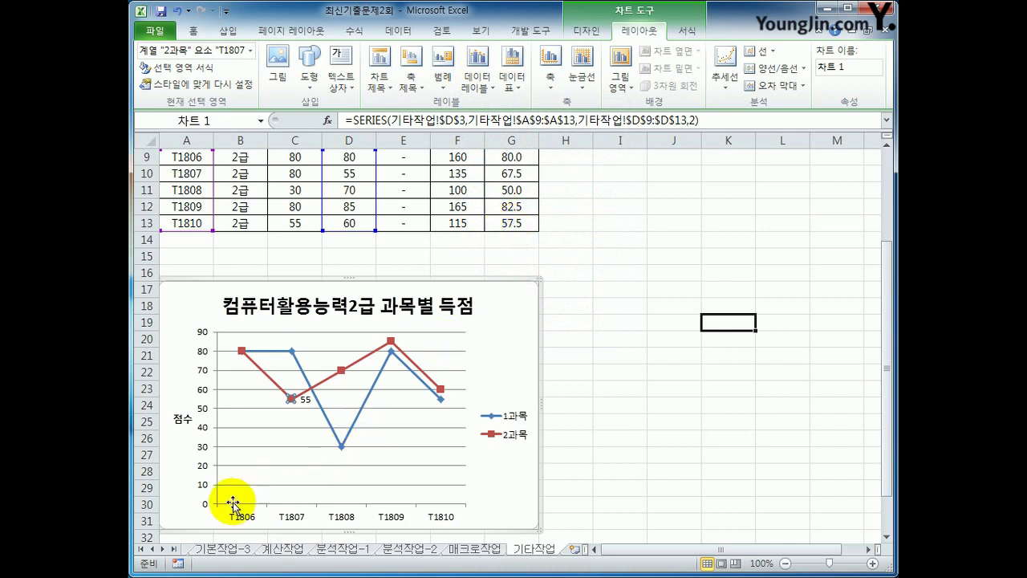
Fix the vertical value axis minimum (최소값) at 20 and display its values in reverse order (값을 거꾸로)
click(203, 433)
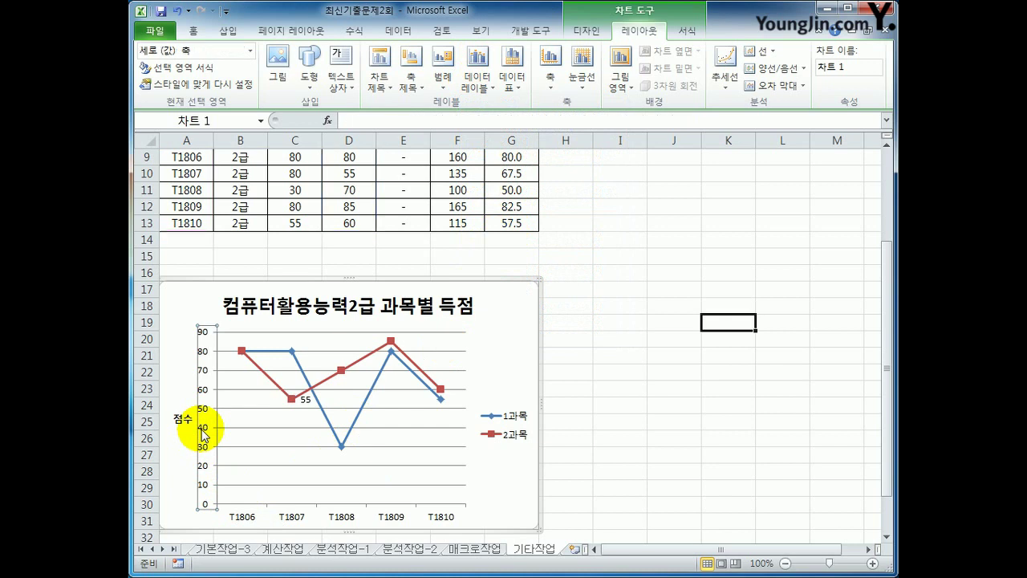
right_click(203, 336)
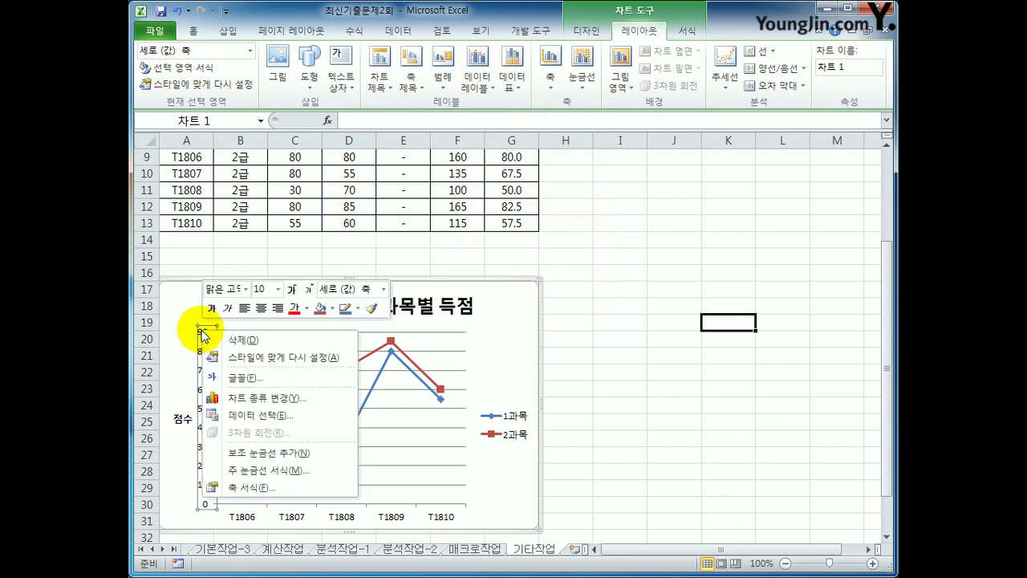
click(271, 489)
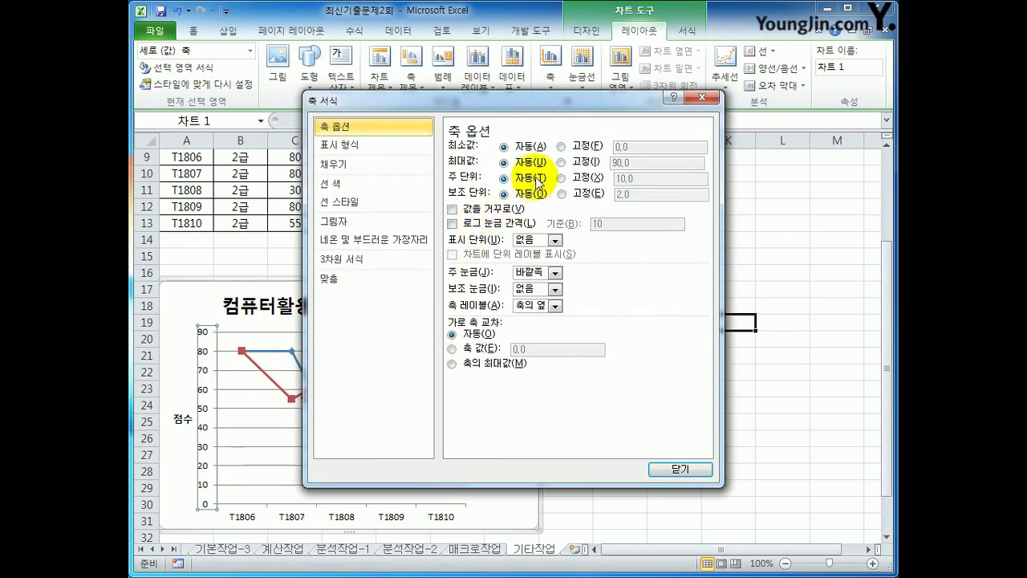
click(560, 146)
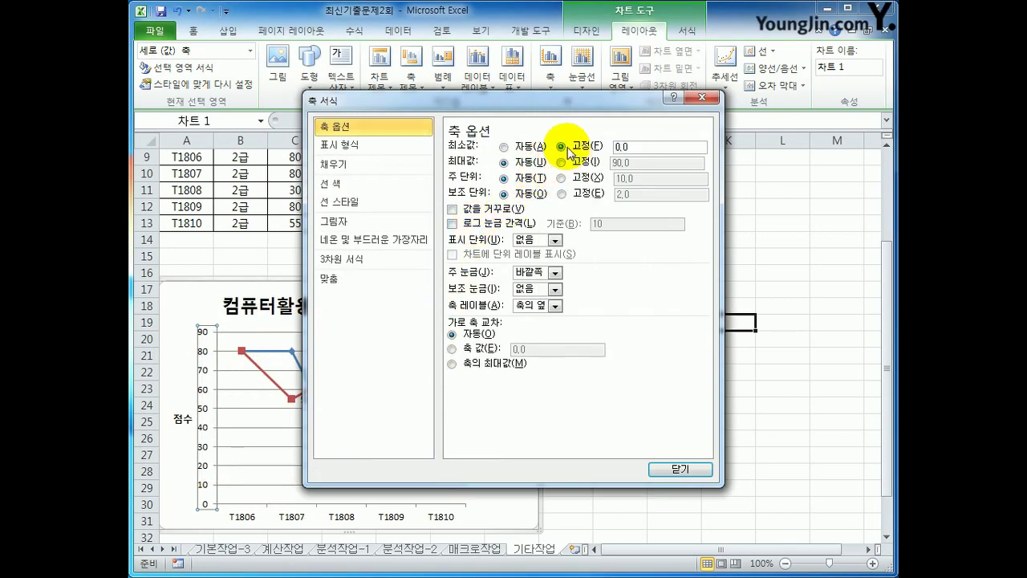
double_click(648, 149)
text(20)
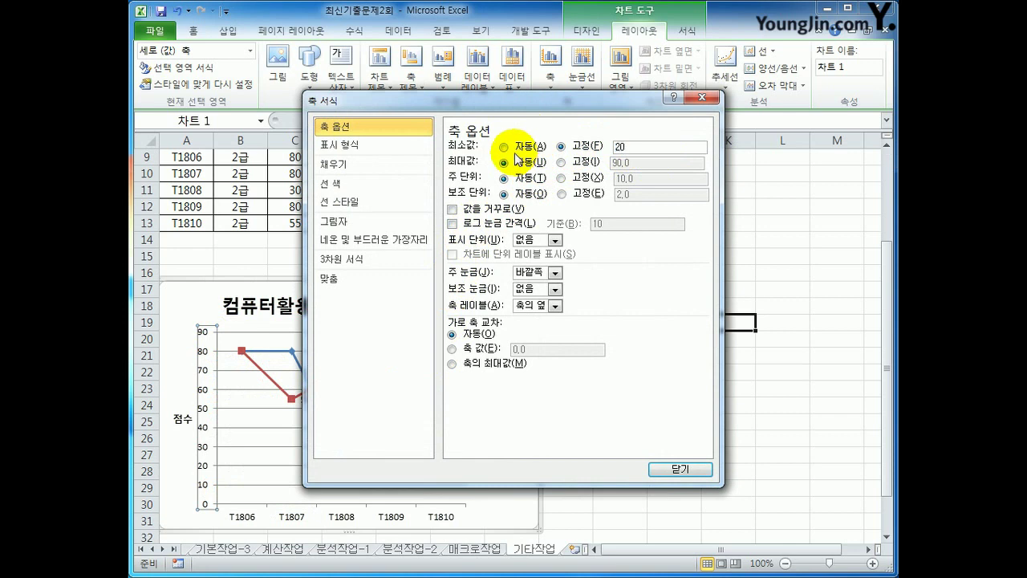
click(511, 210)
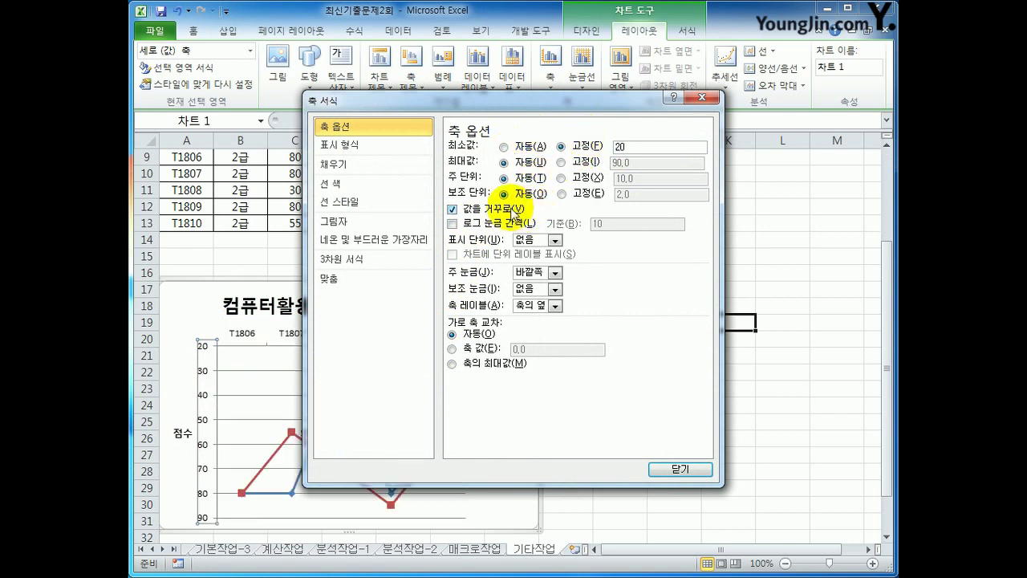
click(683, 467)
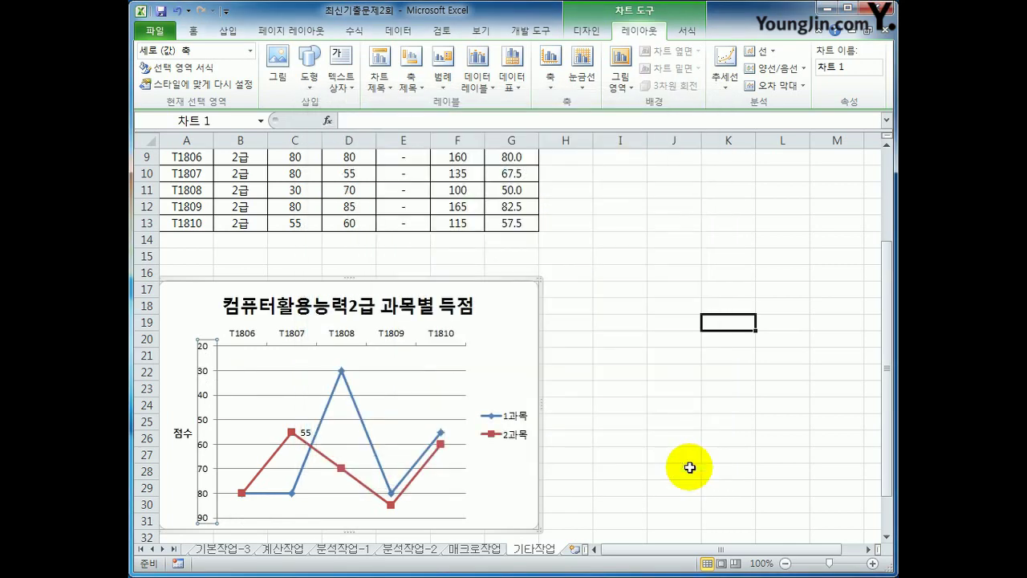
click(633, 505)
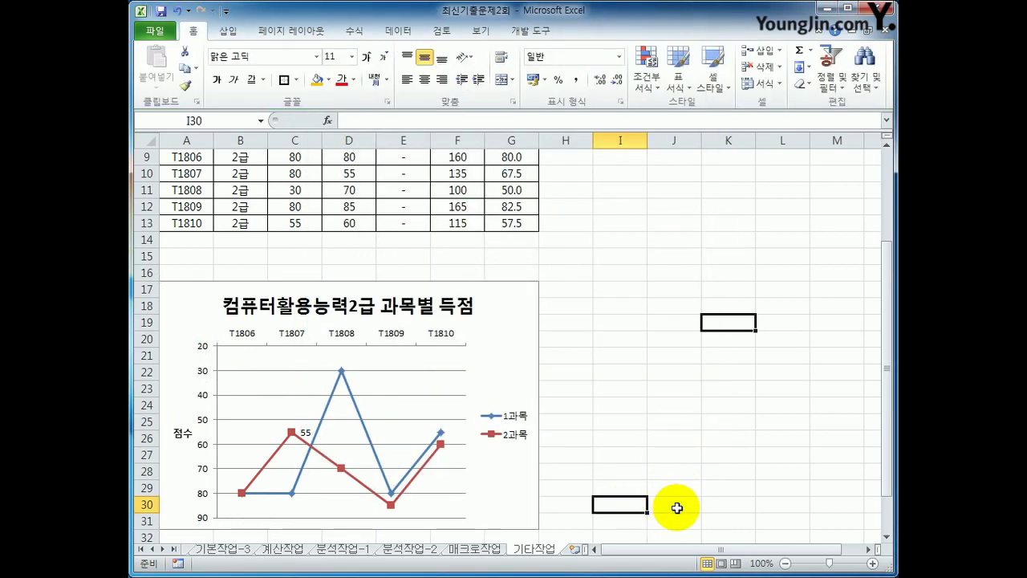